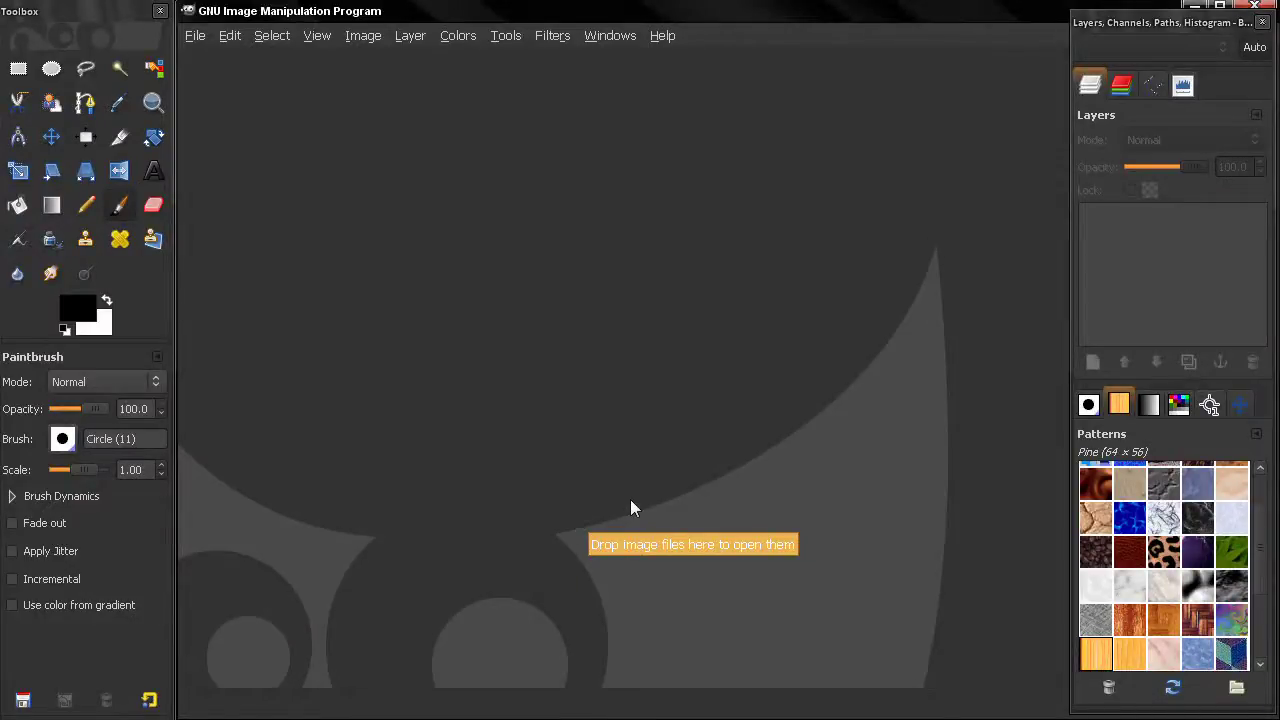
Refresh the Patterns list and make Blue Squares (160 × 100) the active pattern in place of Pine.
left_click(1148, 404)
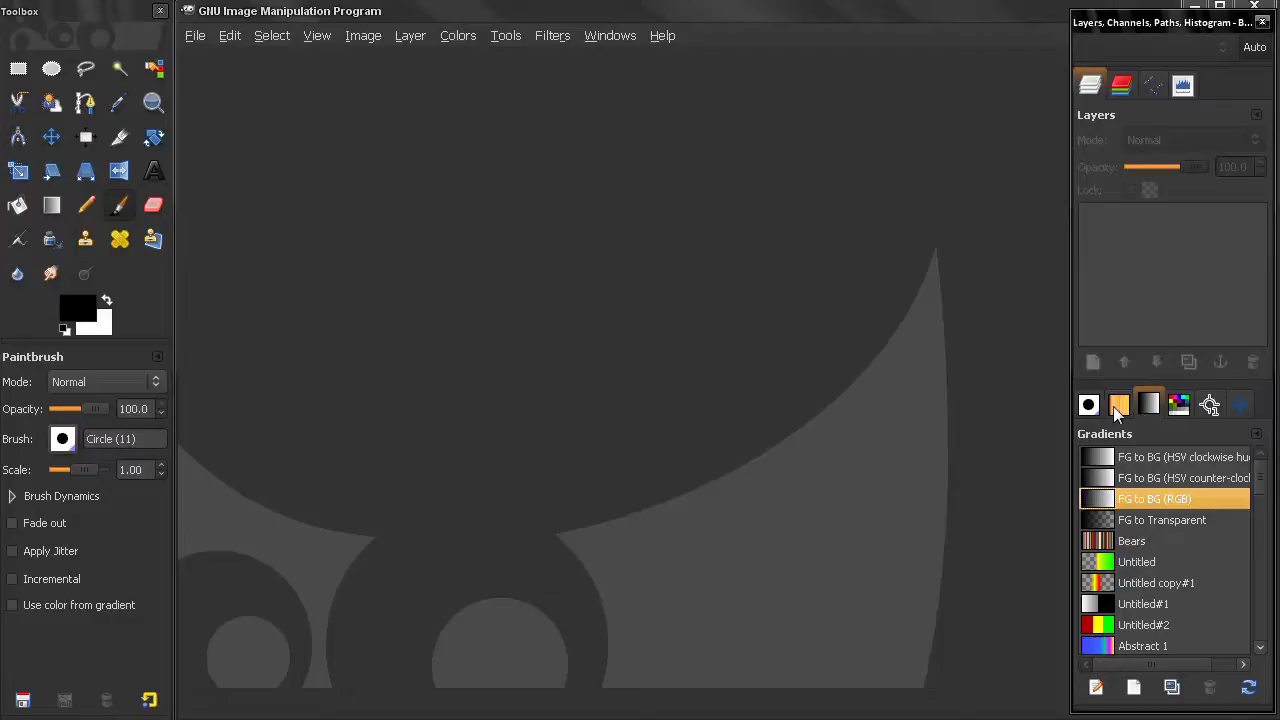
left_click(1119, 404)
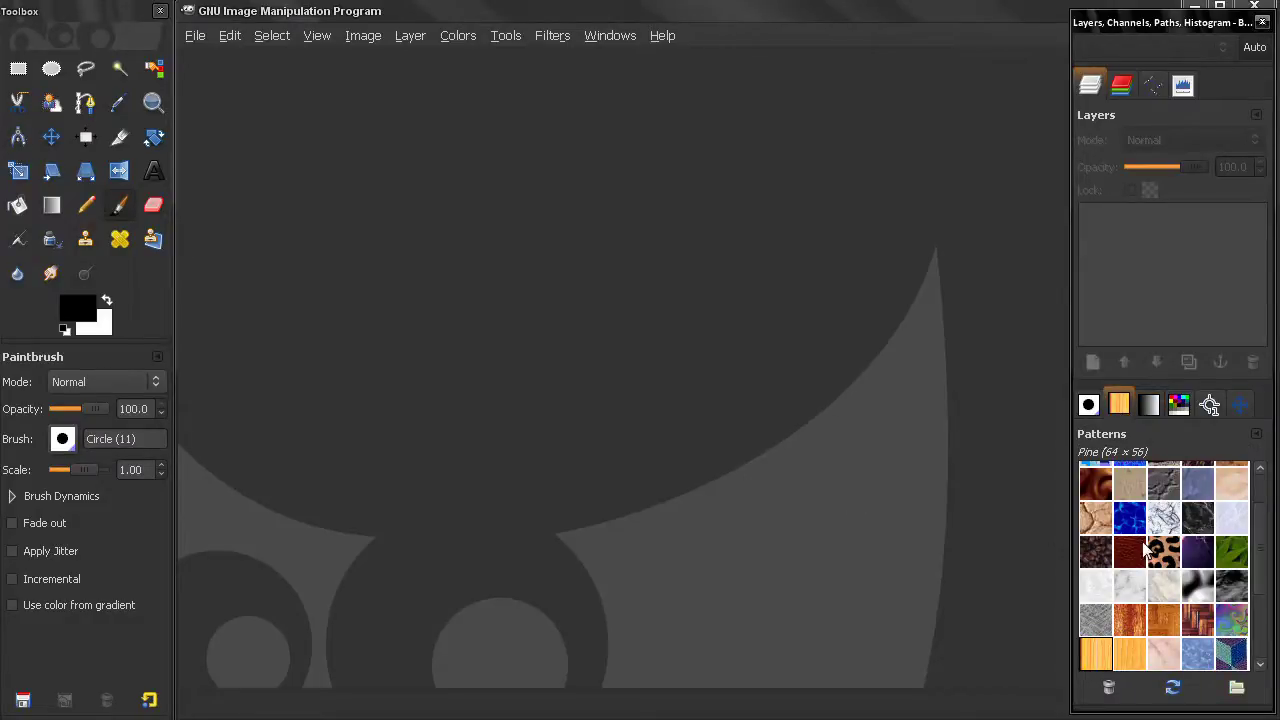
scroll(1149, 546, "up", 2)
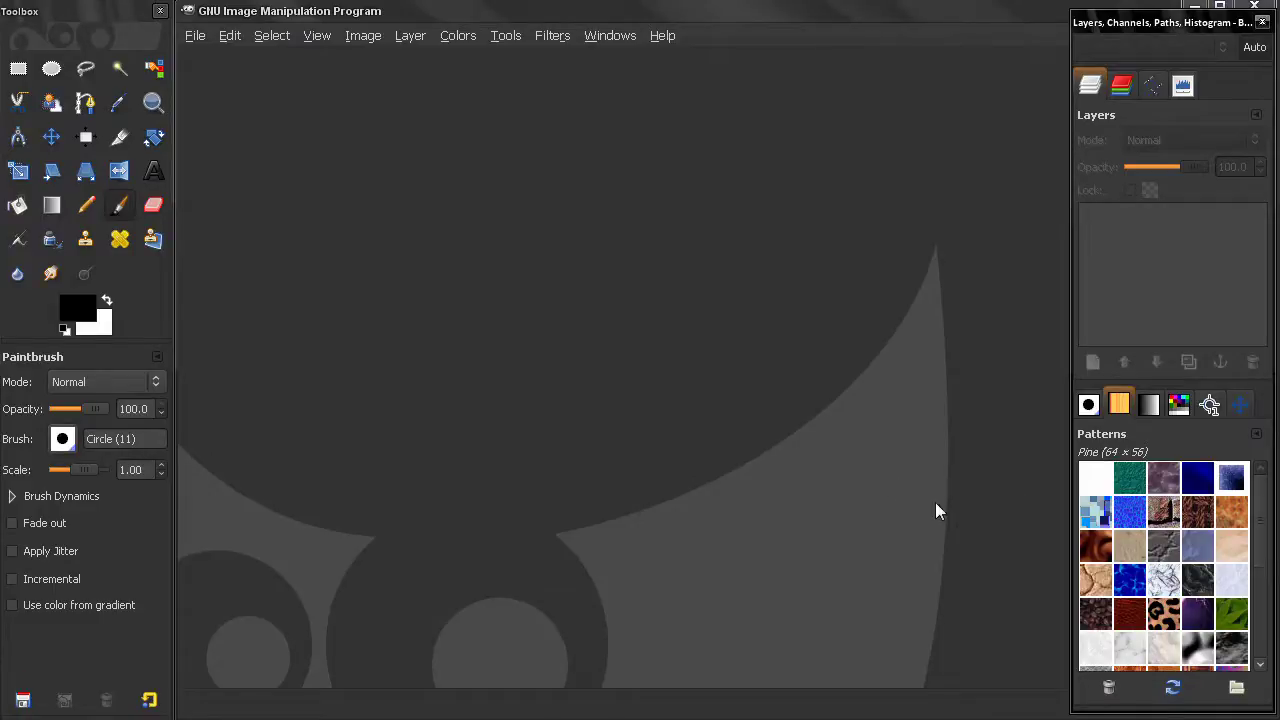
left_click(1172, 687)
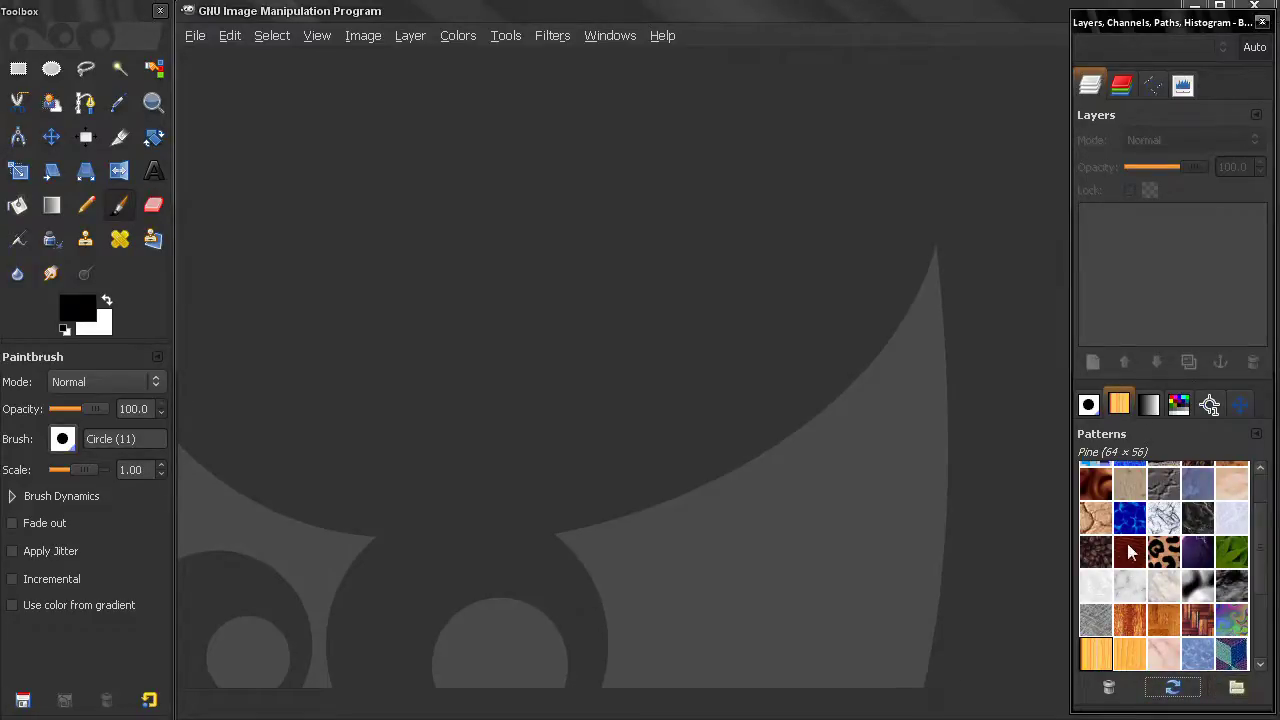
scroll(1145, 555, "up", 2)
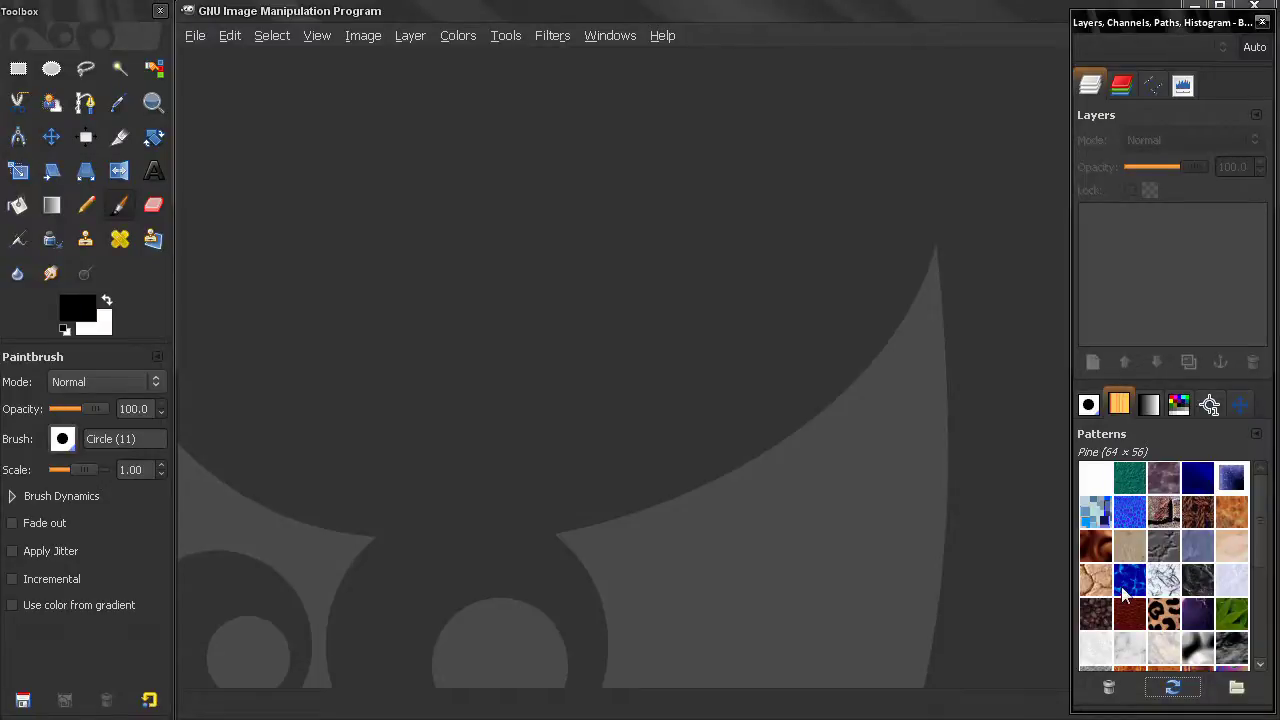
left_click(1096, 514)
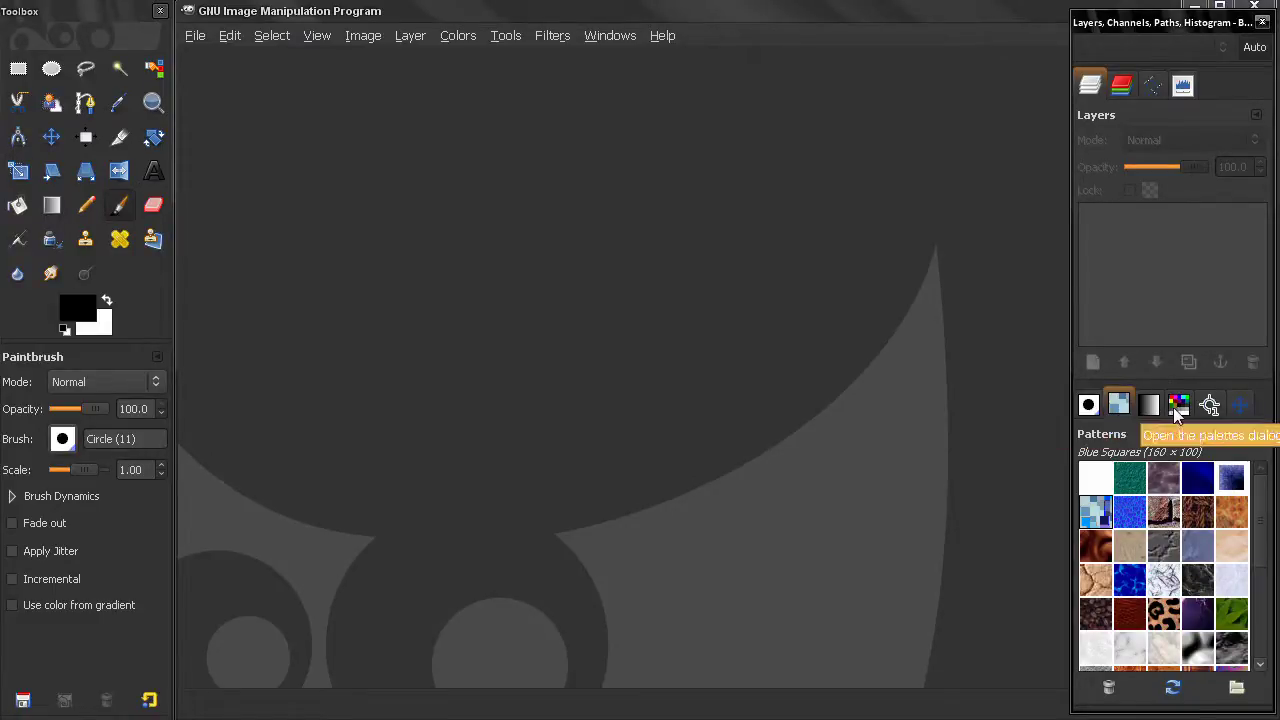
Open Preferences, expand Folders and view the Patterns folder locations.
left_click(229, 35)
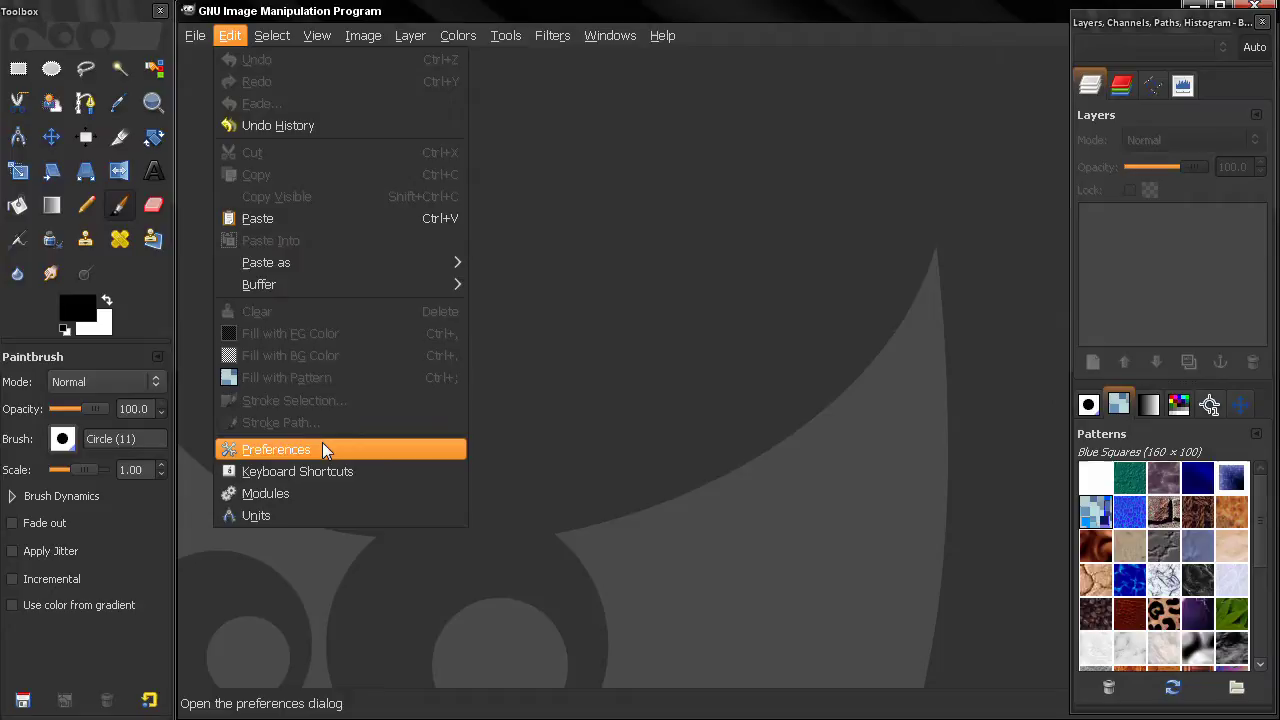
left_click(409, 447)
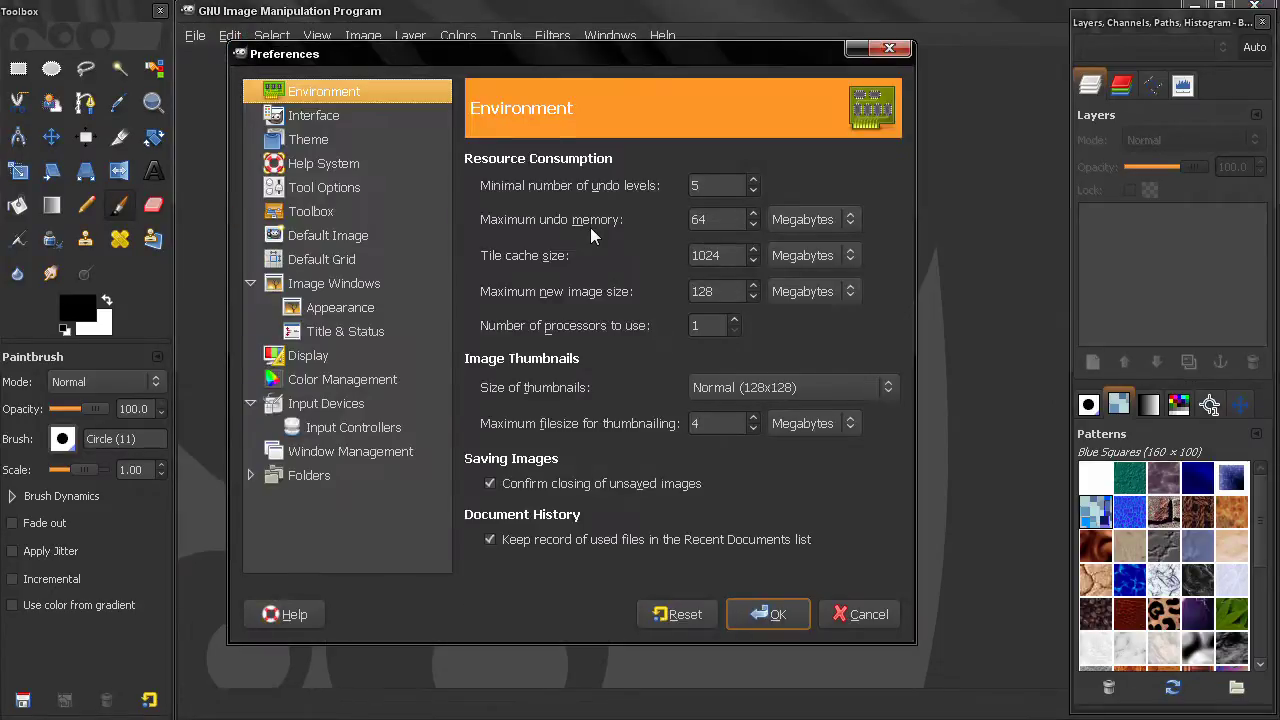
left_click(251, 476)
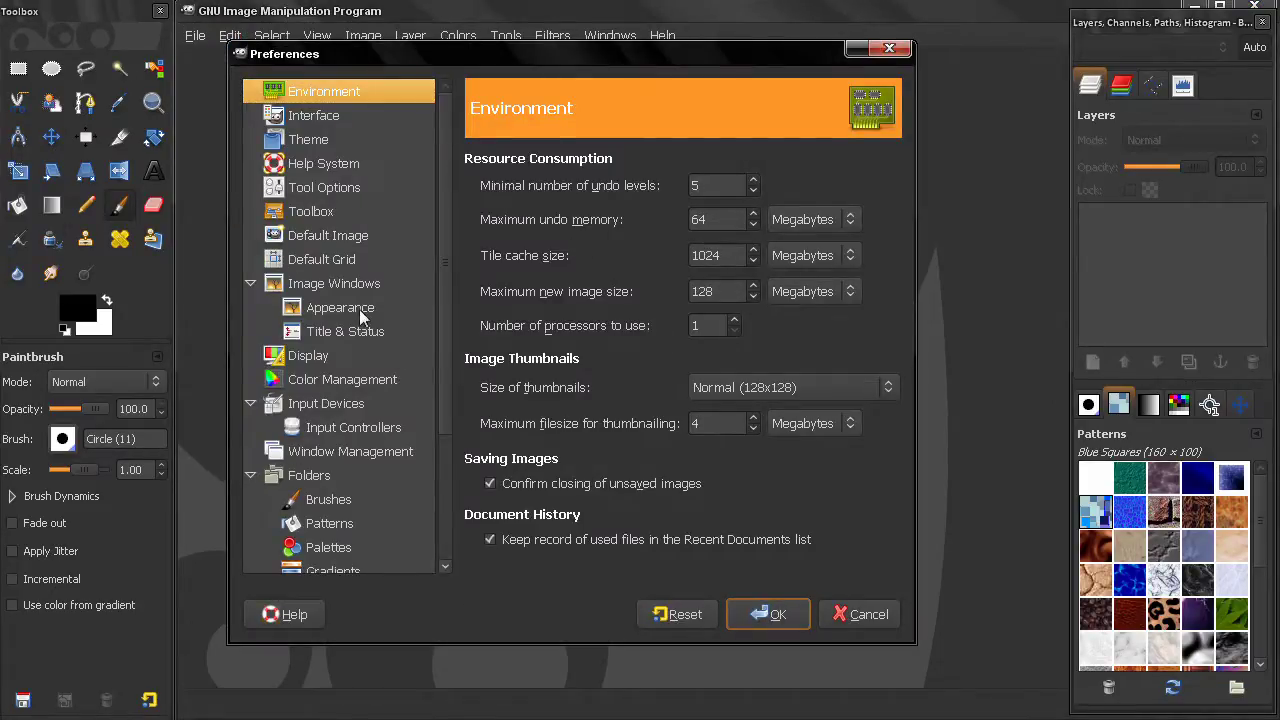
scroll(370, 412, "down", 3)
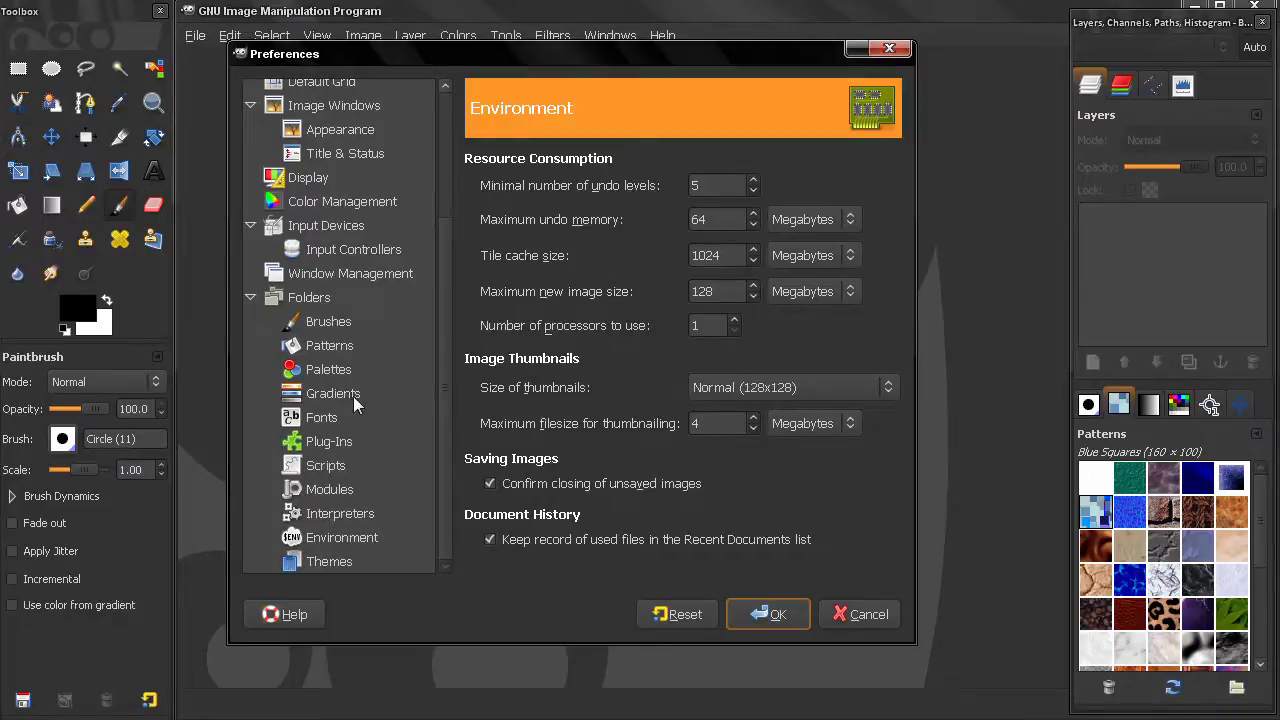
left_click(326, 347)
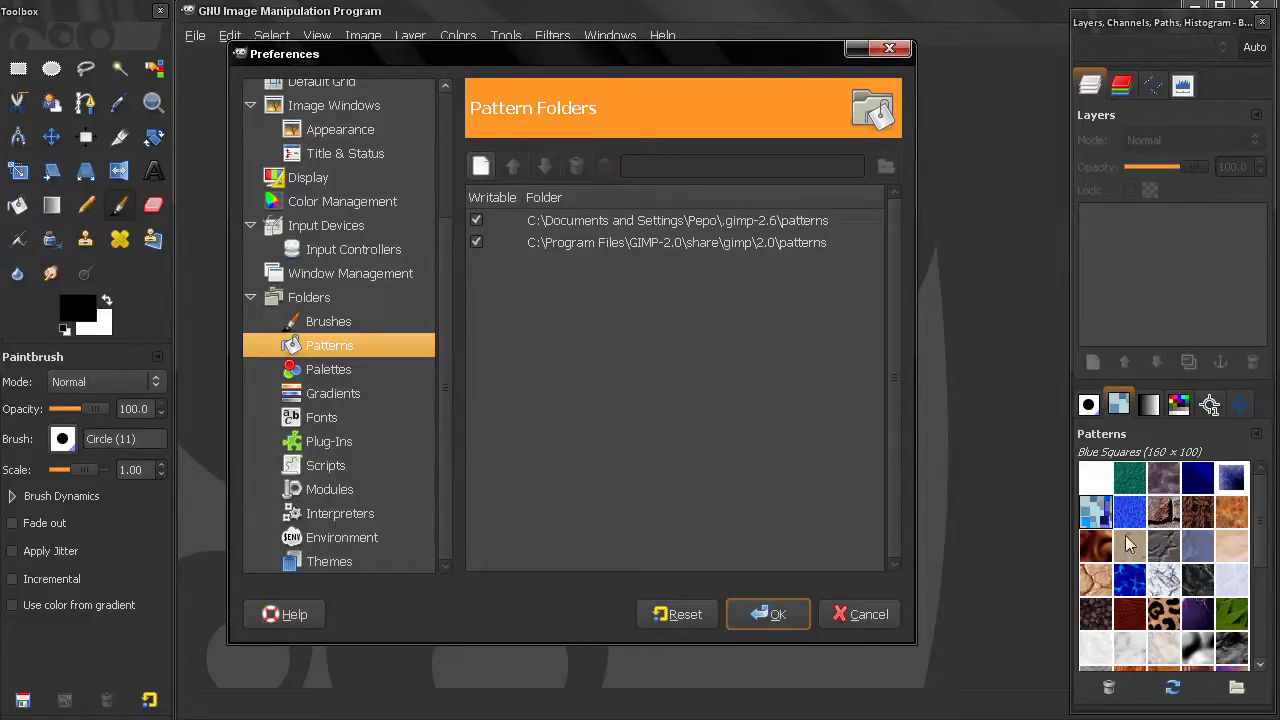
Show the Gradients list, view the Gradients folder page, and cancel Preferences unchanged.
left_click(1148, 408)
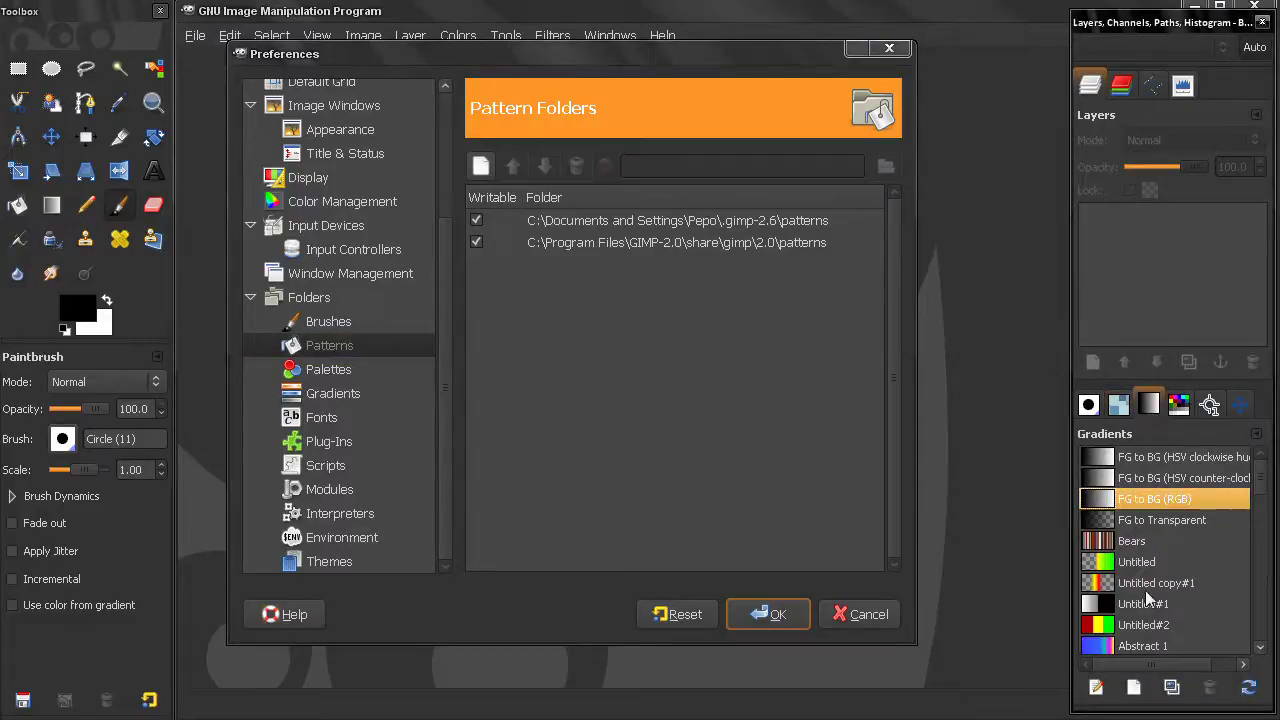
left_click(340, 390)
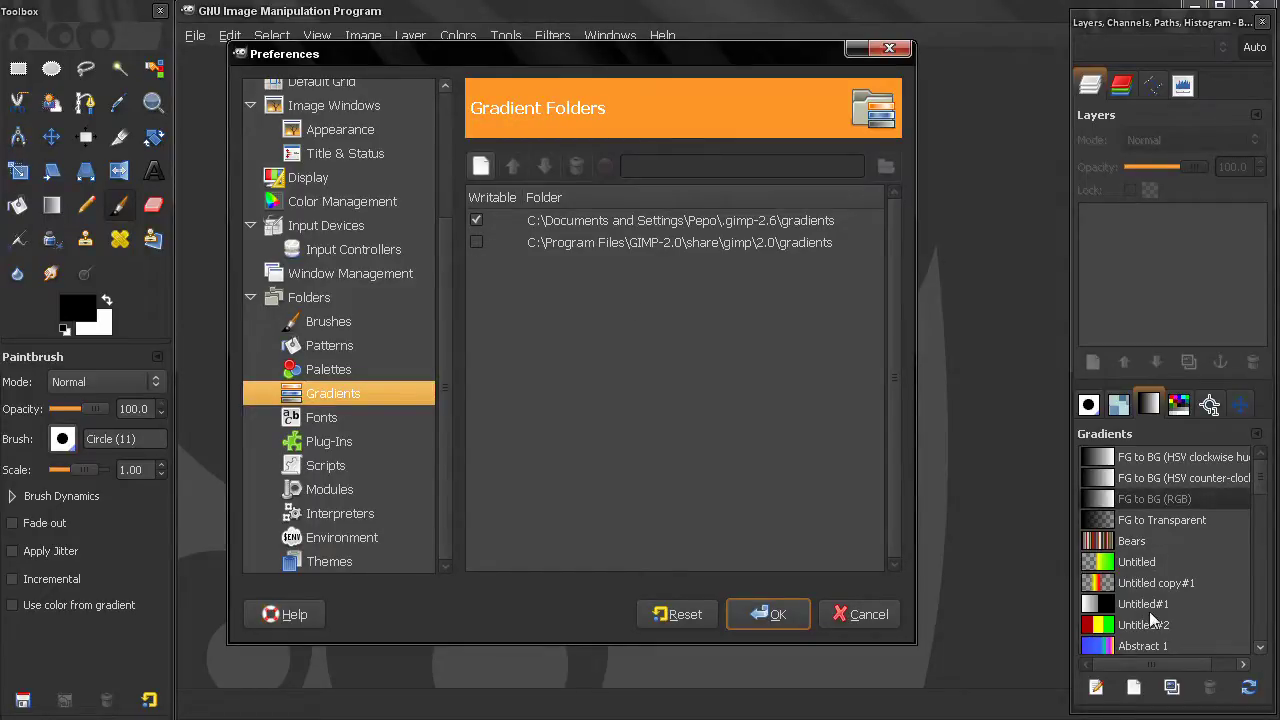
left_click(868, 613)
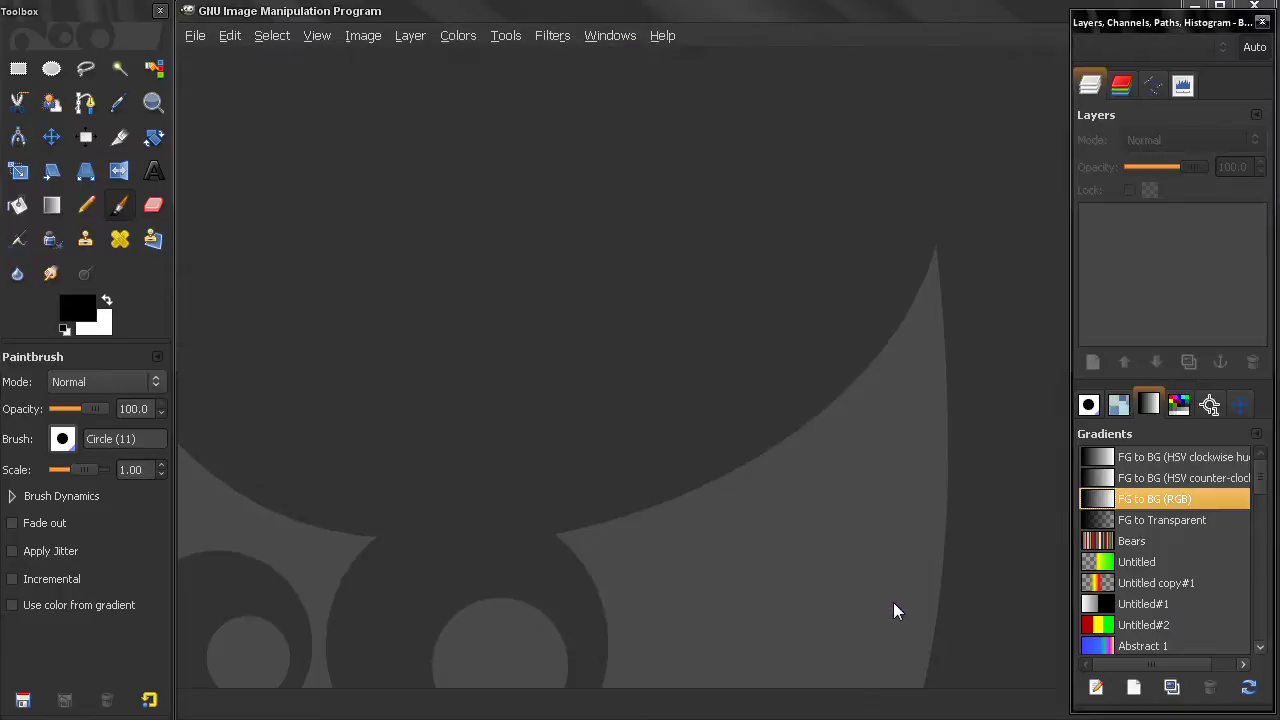
Make Untitled copy#1 the active gradient, browse the gradient list, then return to Patterns.
left_click(1152, 585)
scroll(1148, 583, "down", 3)
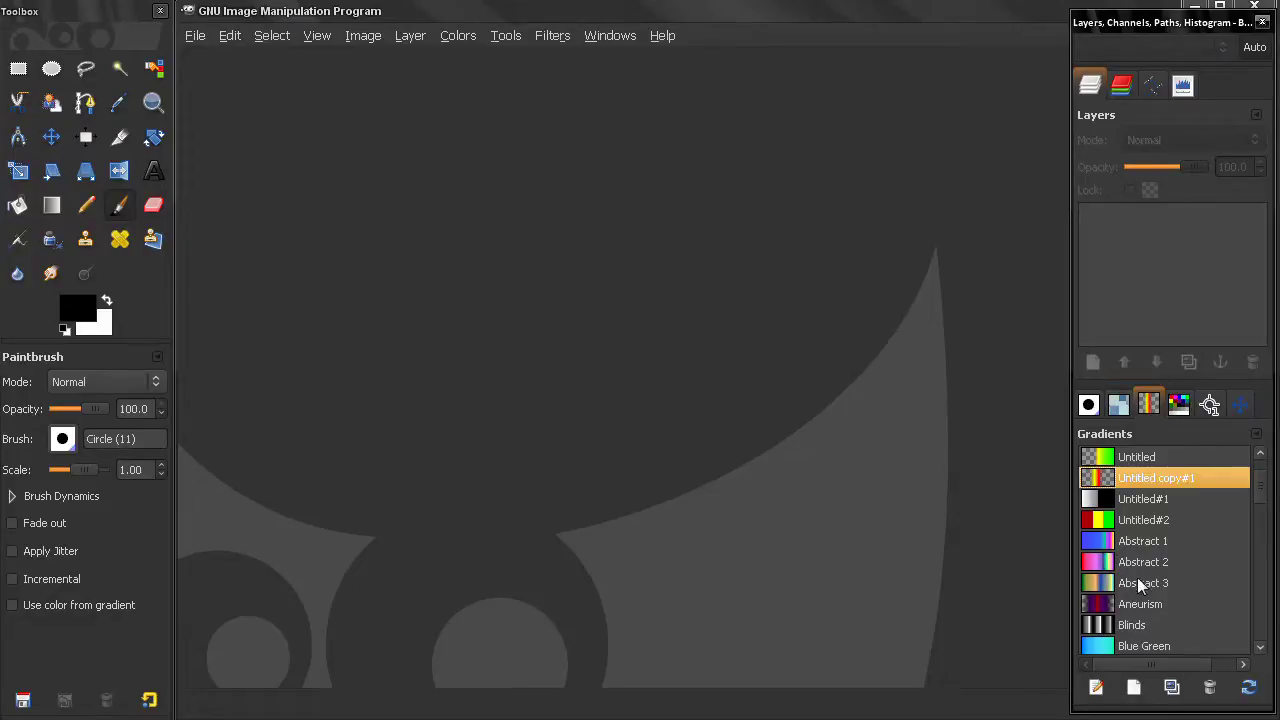
scroll(1137, 577, "down", 3)
scroll(1128, 564, "up", 3)
scroll(1165, 536, "down", 3)
scroll(1156, 540, "up", 3)
scroll(1147, 542, "down", 3)
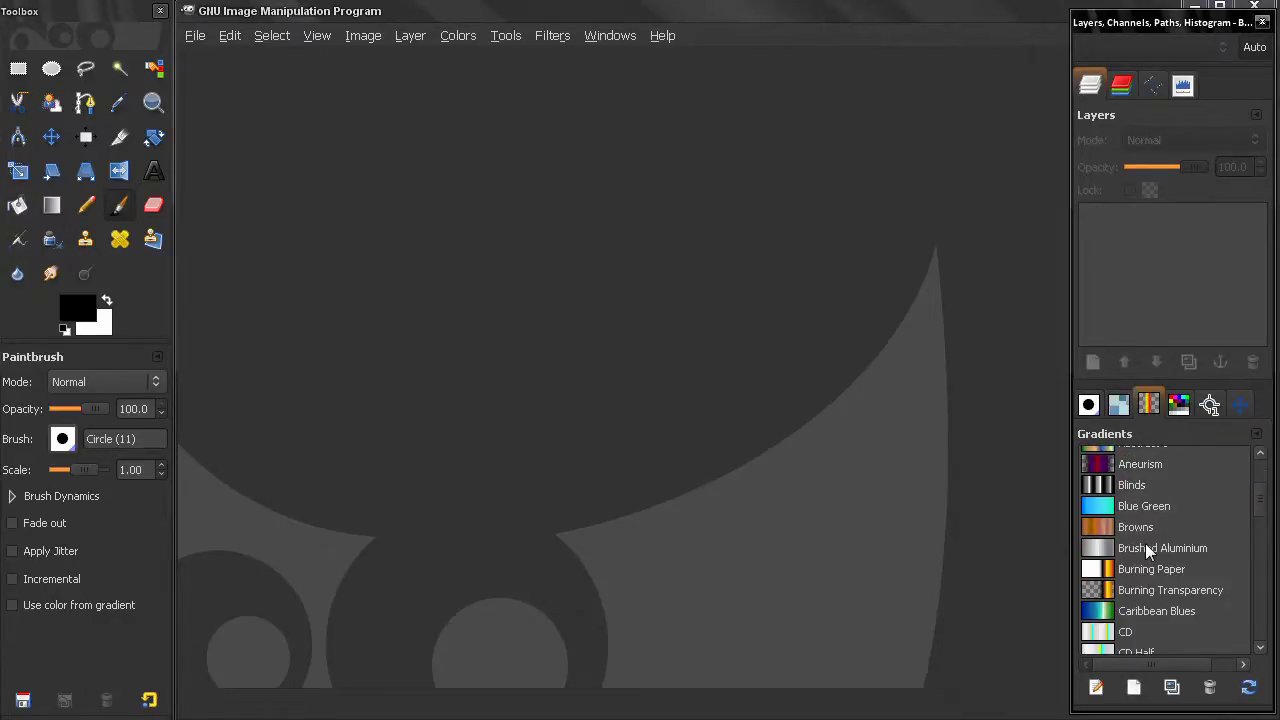
scroll(1145, 543, "up", 1)
scroll(1144, 543, "up", 3)
scroll(1146, 552, "down", 9)
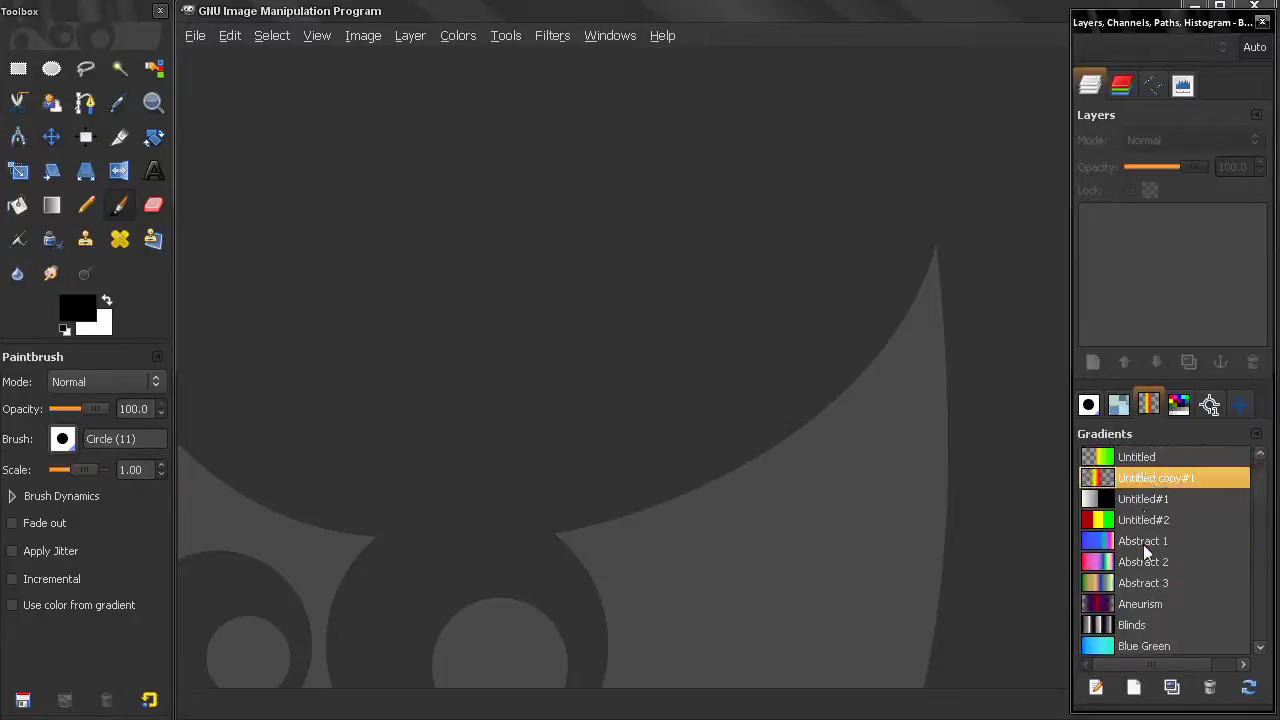
scroll(1141, 544, "down", 6)
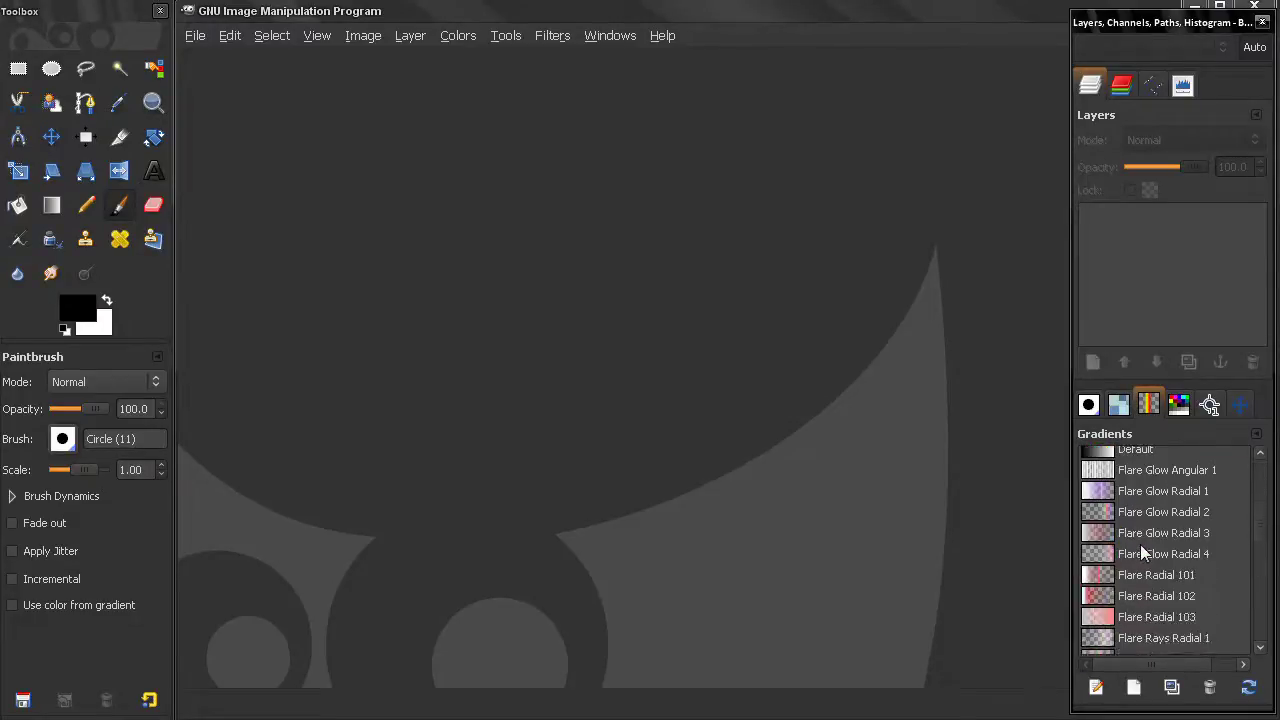
scroll(1140, 543, "up", 2)
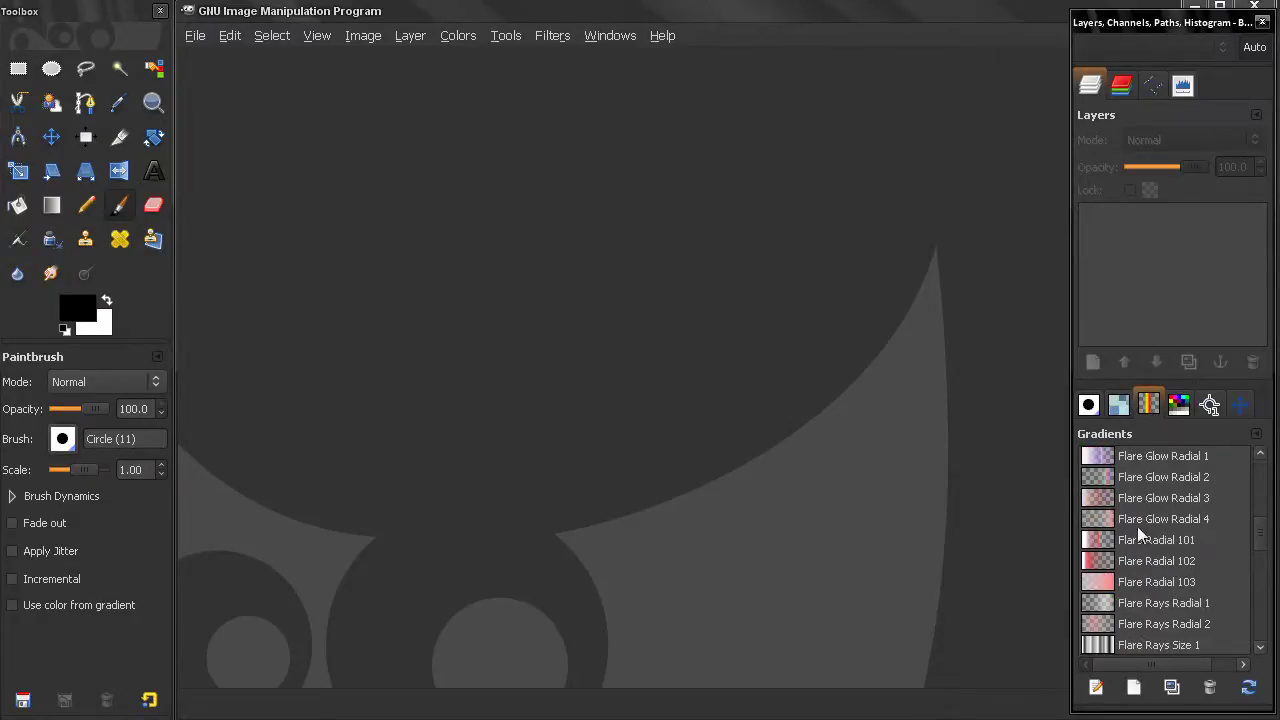
scroll(1137, 526, "up", 13)
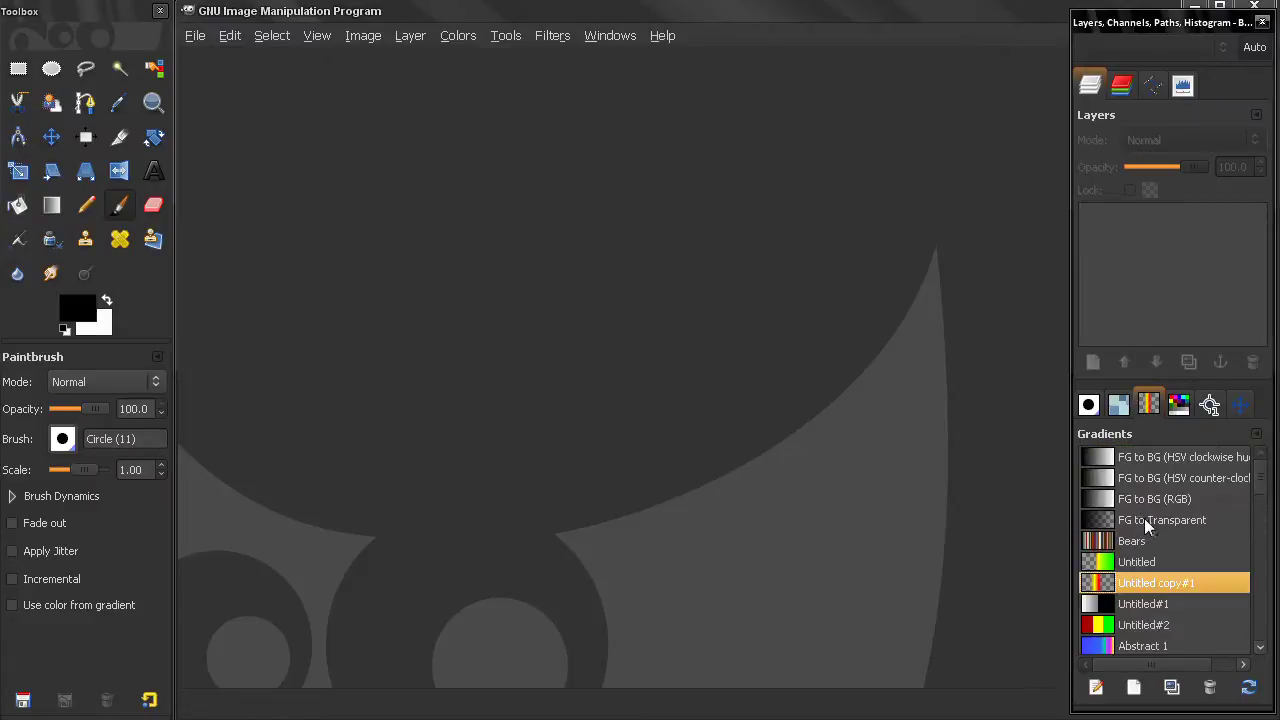
left_click(1119, 405)
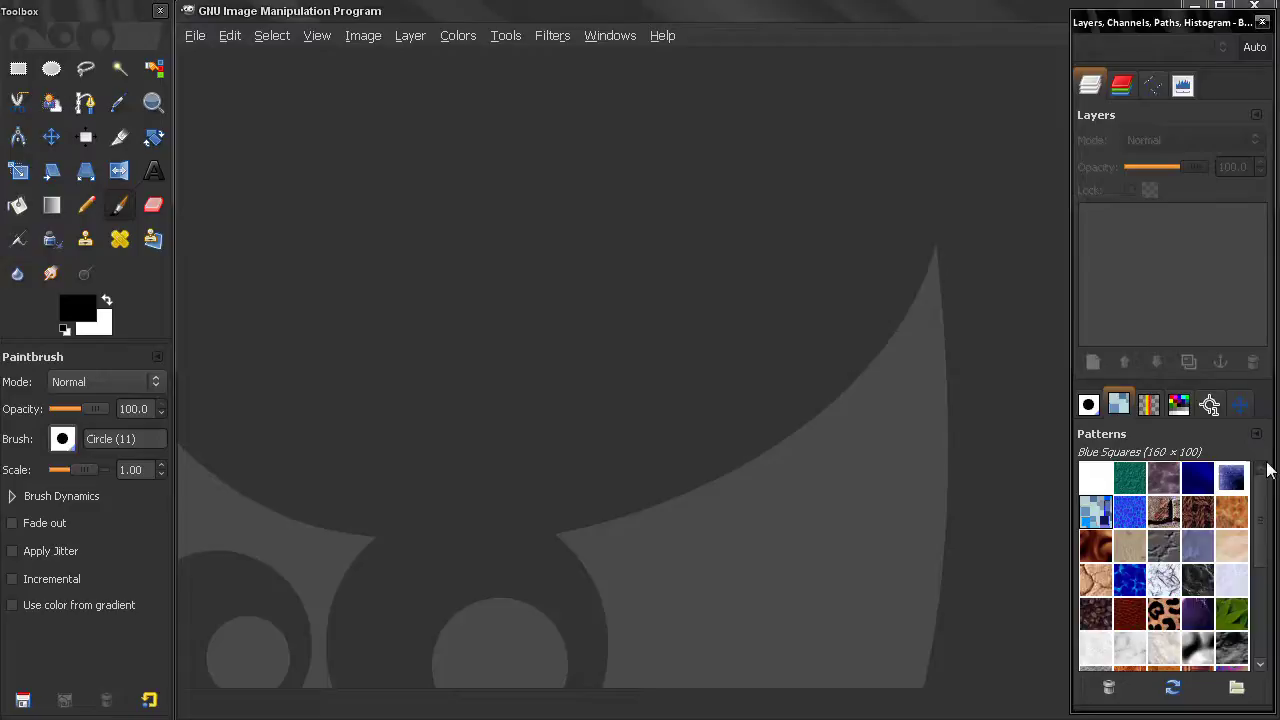
left_click(1257, 434)
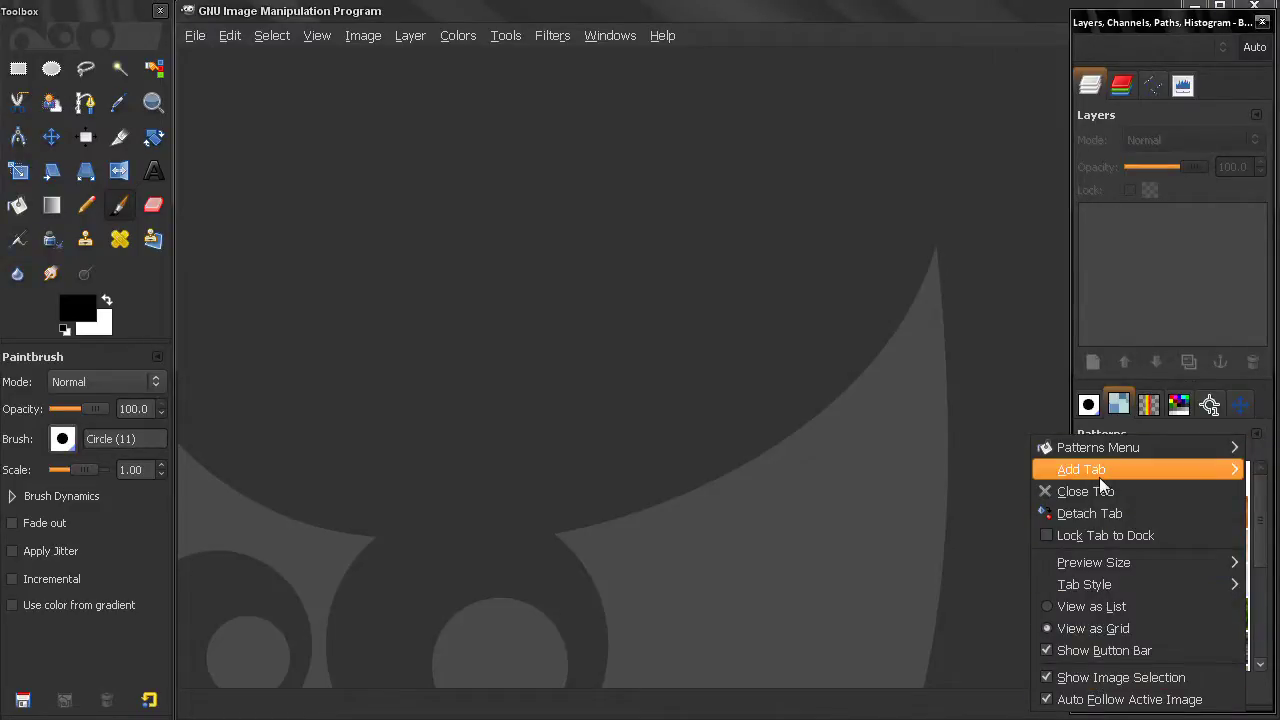
mouse_move(1149, 459)
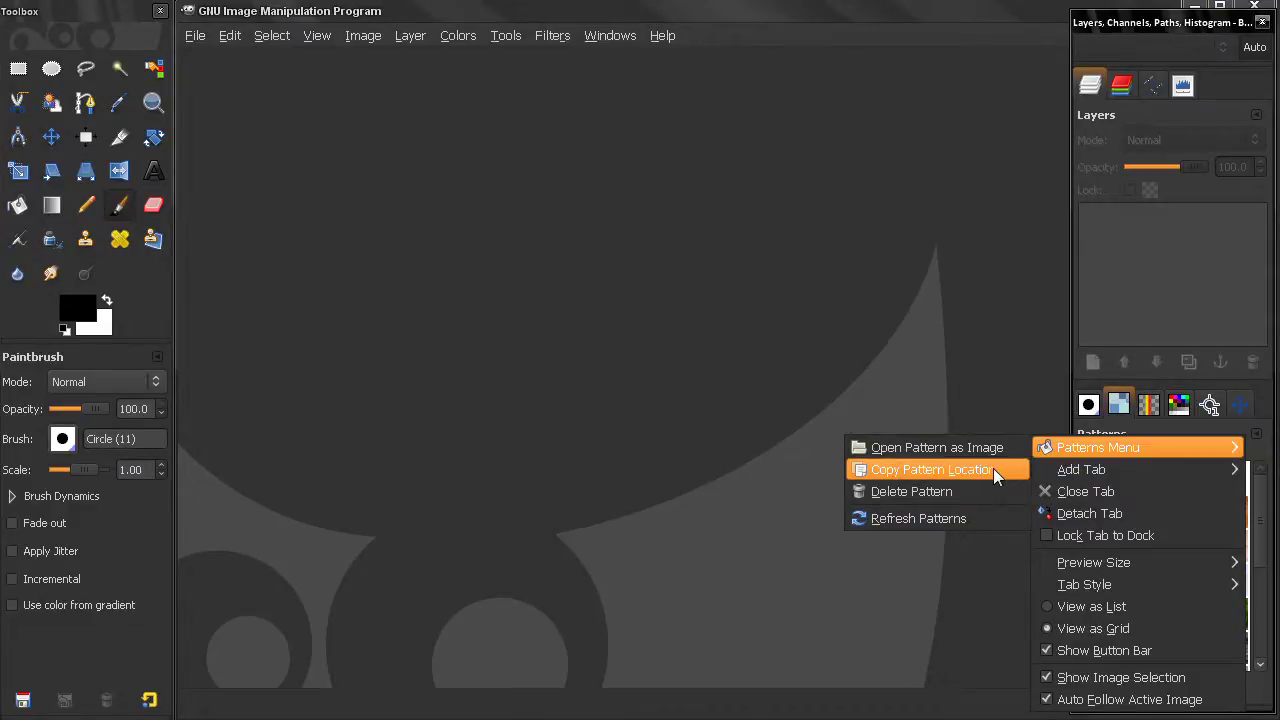
left_click(926, 404)
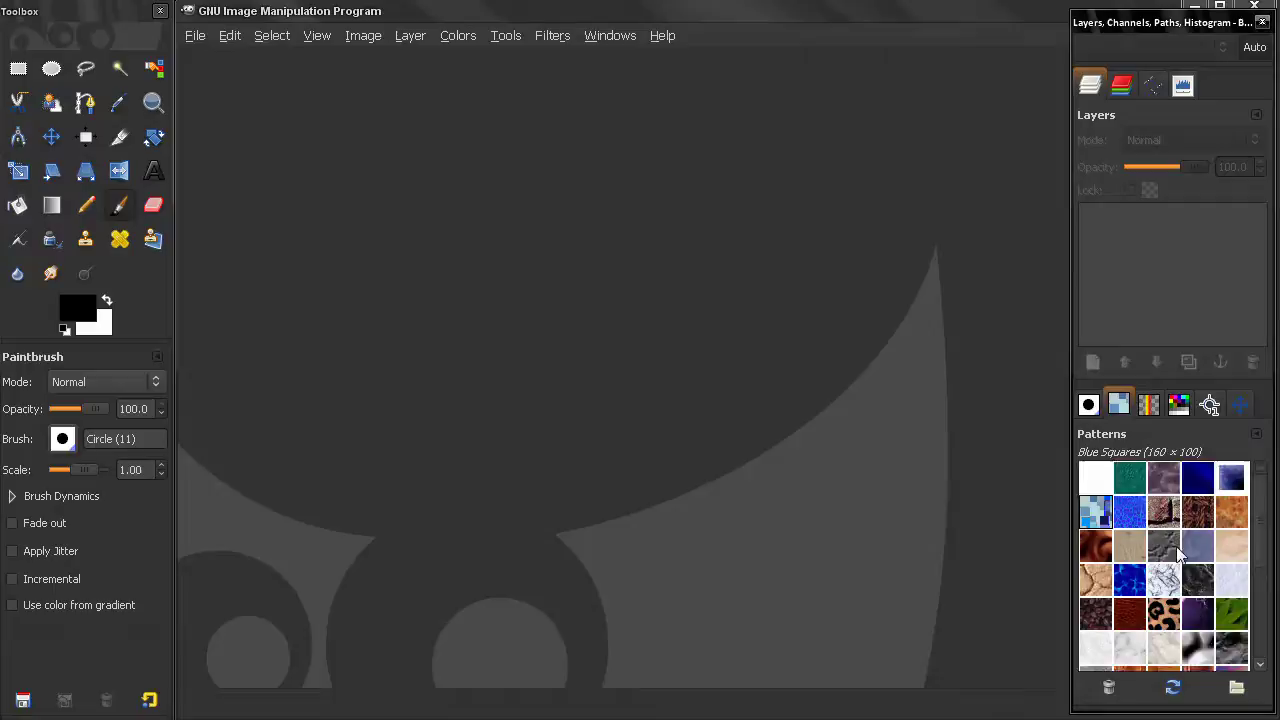
scroll(1176, 555, "down", 2)
scroll(1176, 555, "down", 2)
scroll(1176, 555, "up", 3)
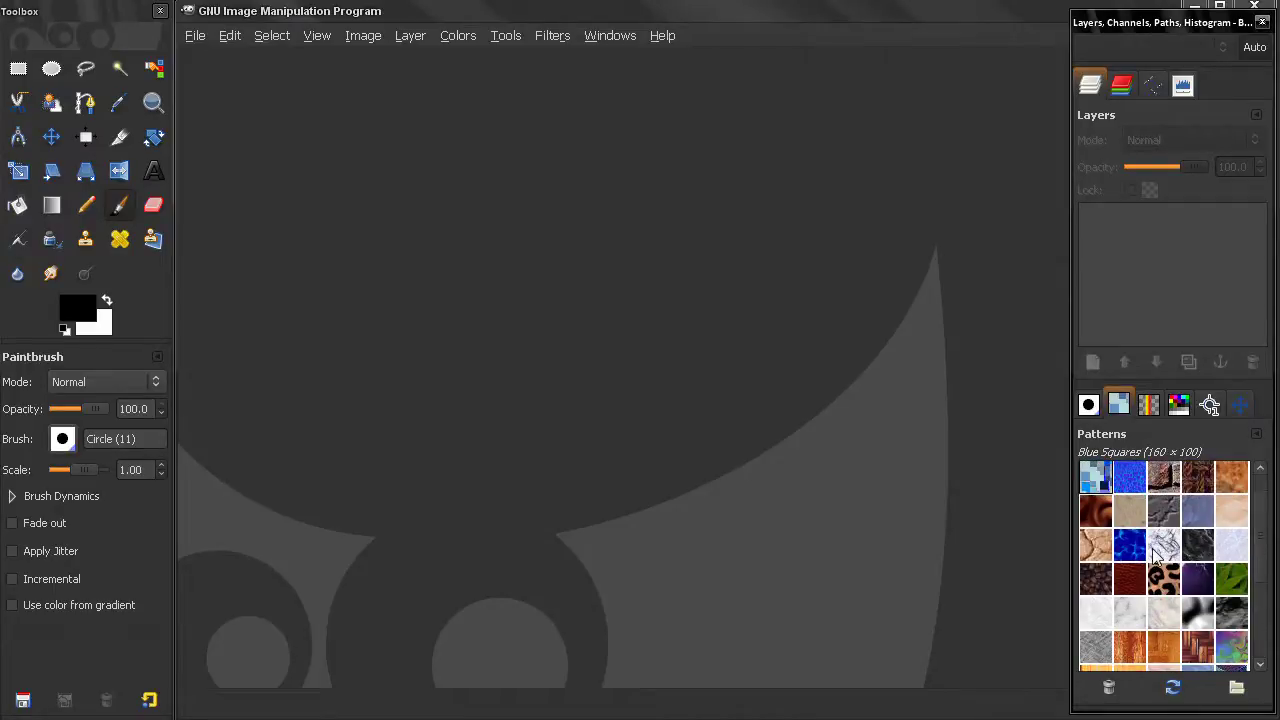
scroll(1125, 553, "down", 1)
scroll(1125, 553, "up", 2)
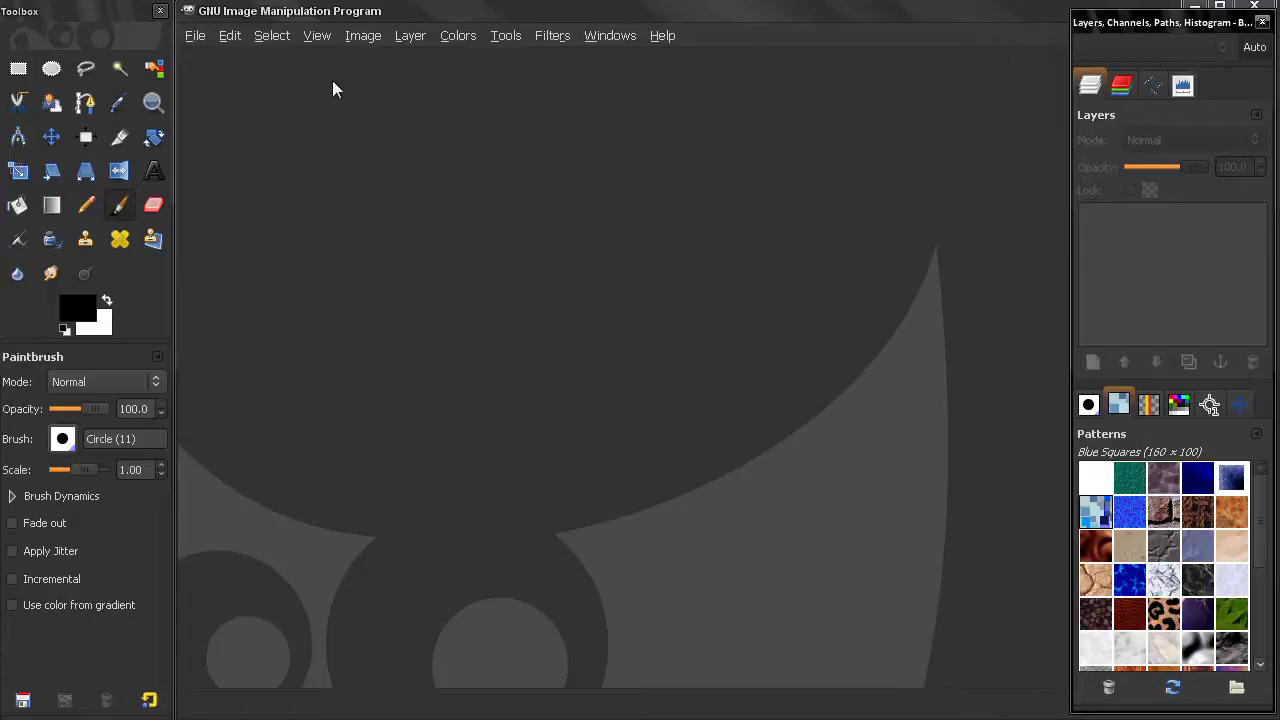
Create a new blank image using the 800x600 preset size.
left_click(196, 37)
left_click(212, 58)
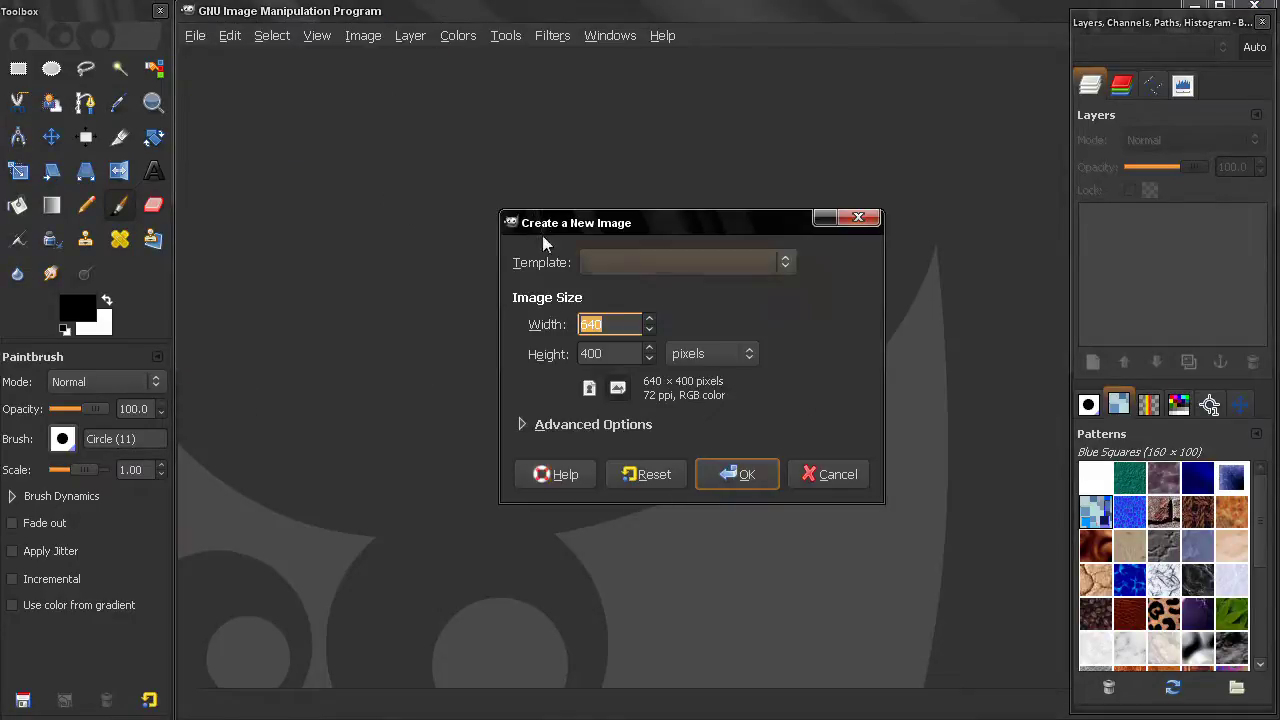
left_click(777, 261)
left_click(681, 290)
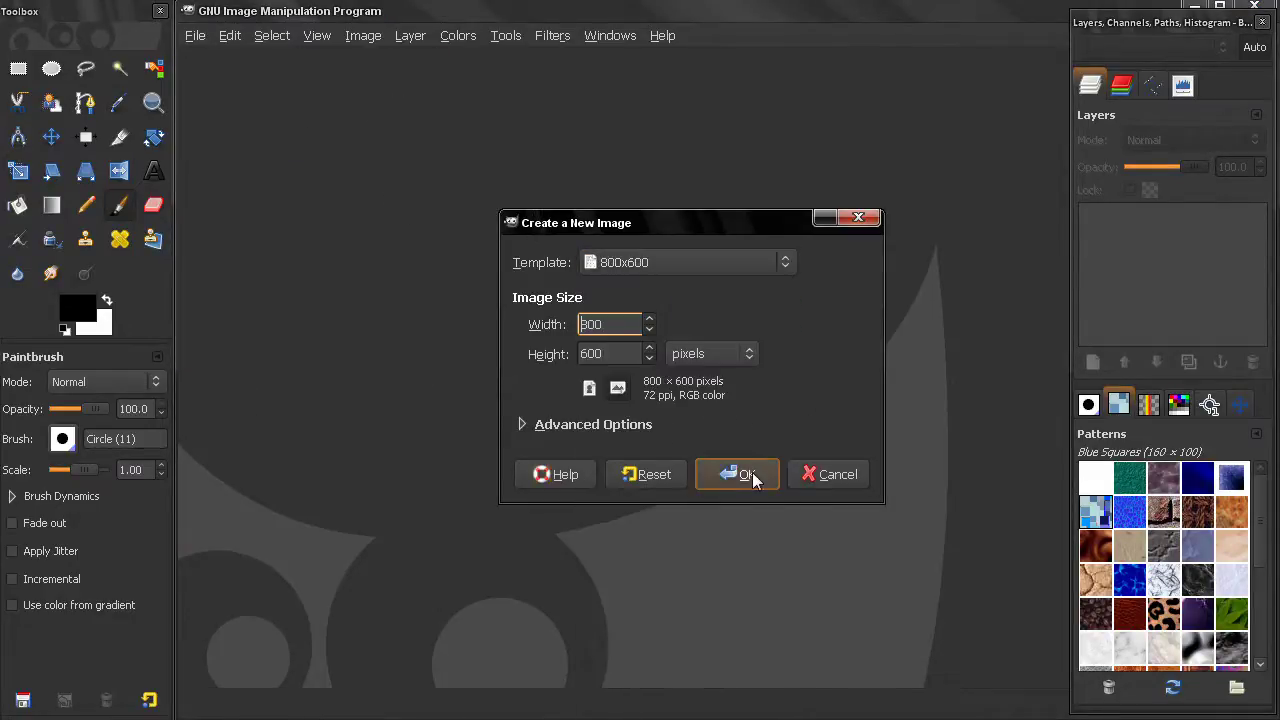
left_click(750, 472)
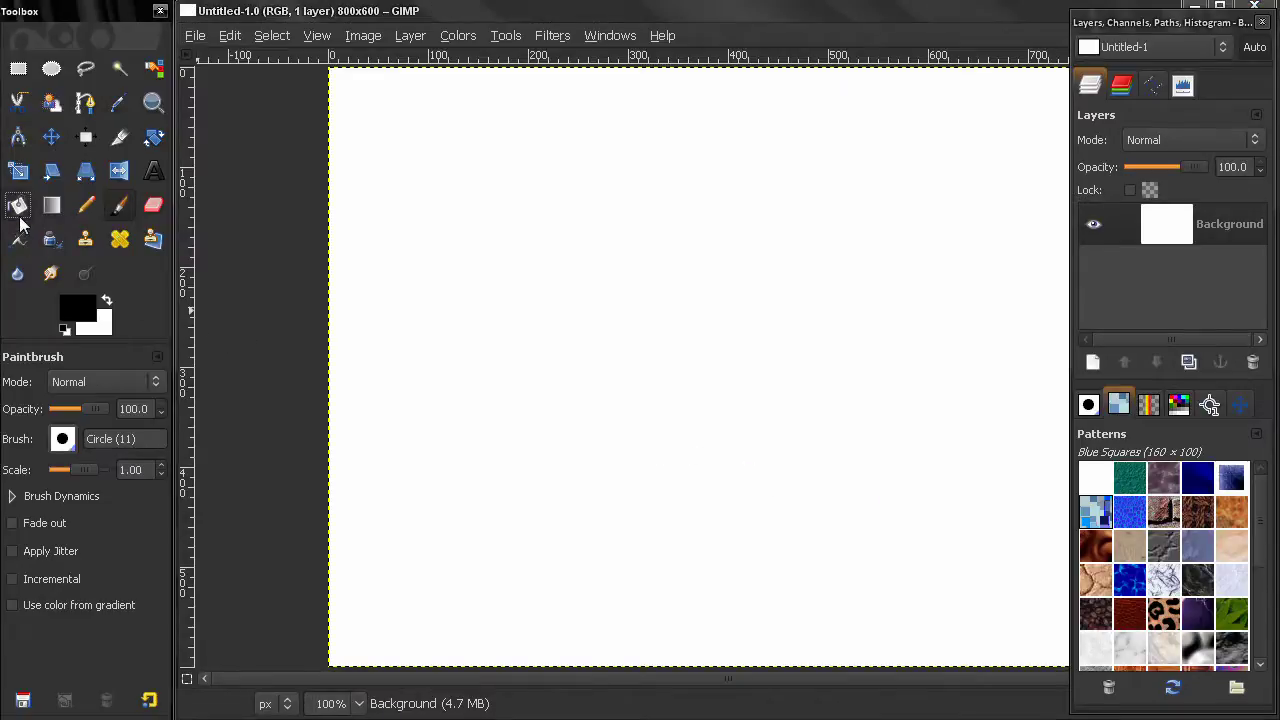
Bucket-fill the whole canvas with the Maple Leaves (50 × 50) pattern.
left_click(17, 205)
left_click(24, 495)
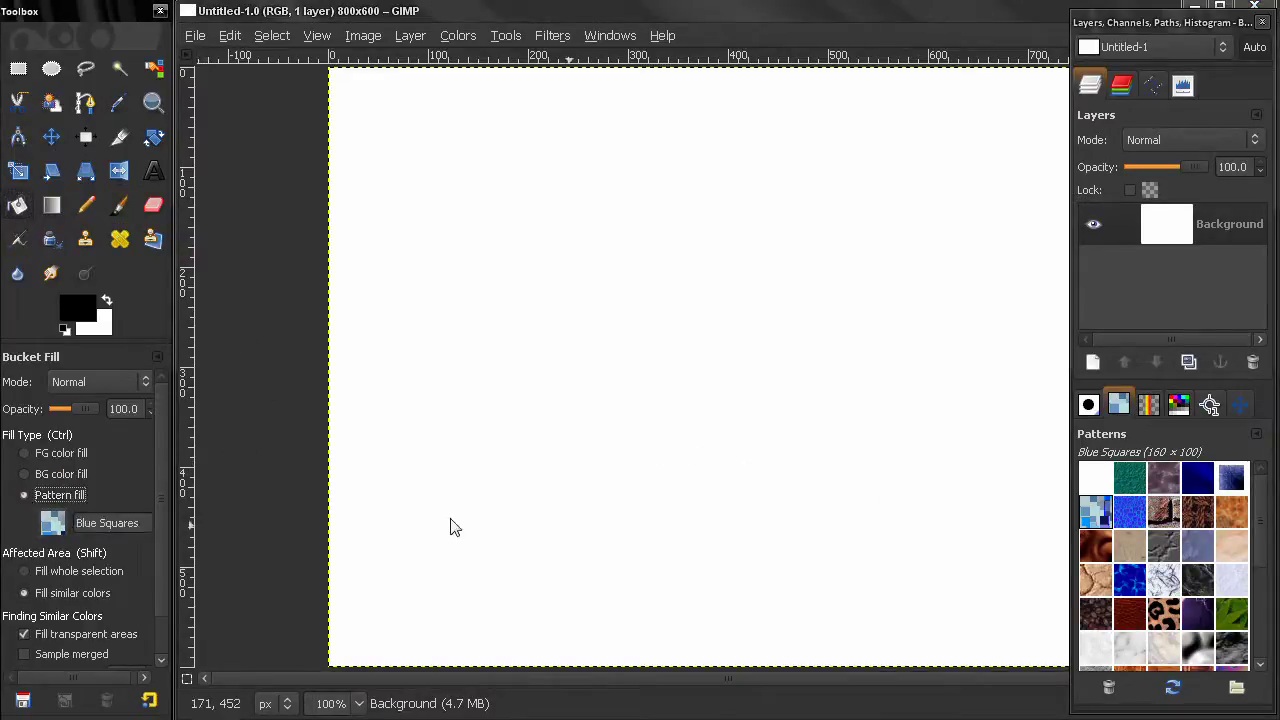
left_click(1231, 613)
left_click(711, 377)
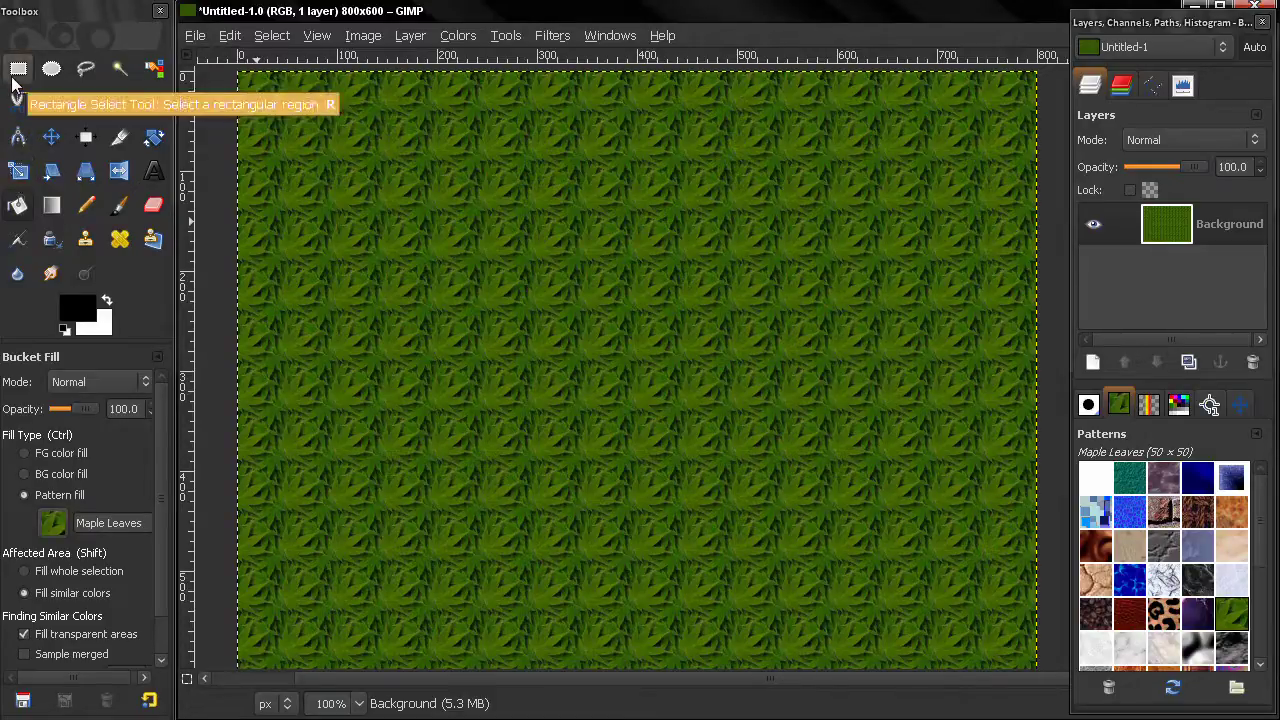
Crop the image to a 145×139 patch near the centre of the Maple Leaves fill.
left_click(119, 136)
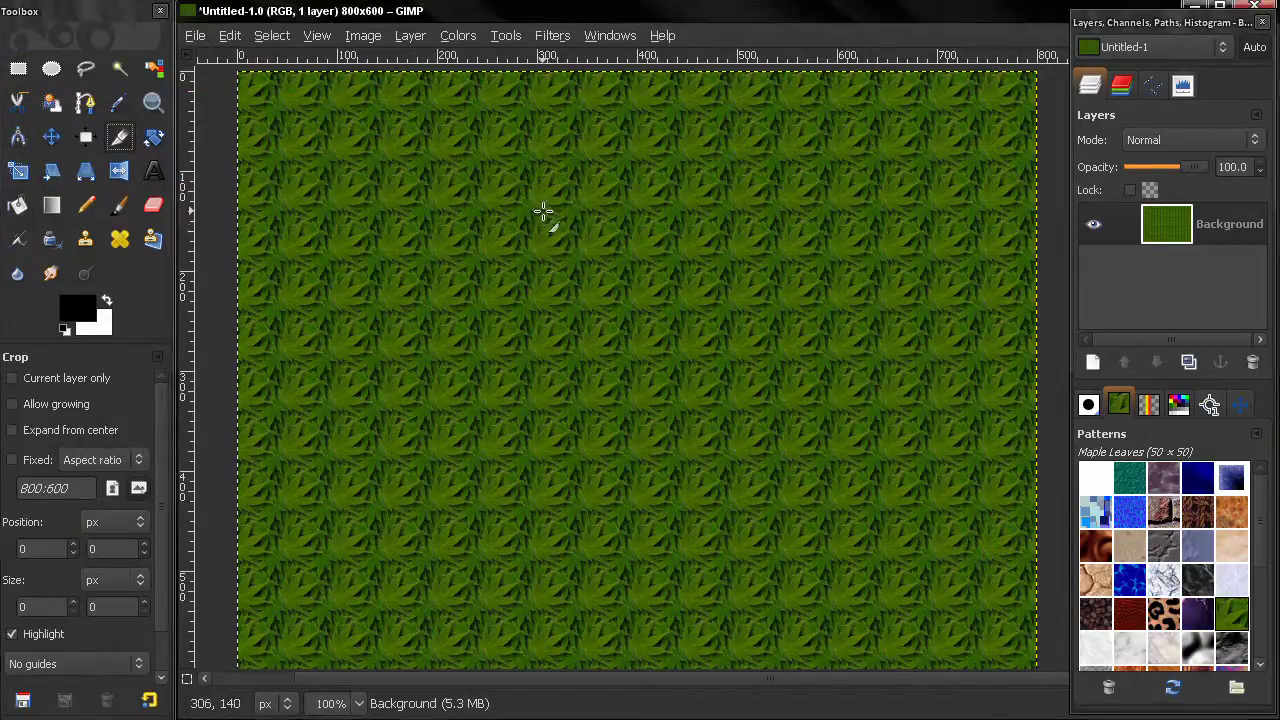
left_click_drag(544, 211, 689, 350)
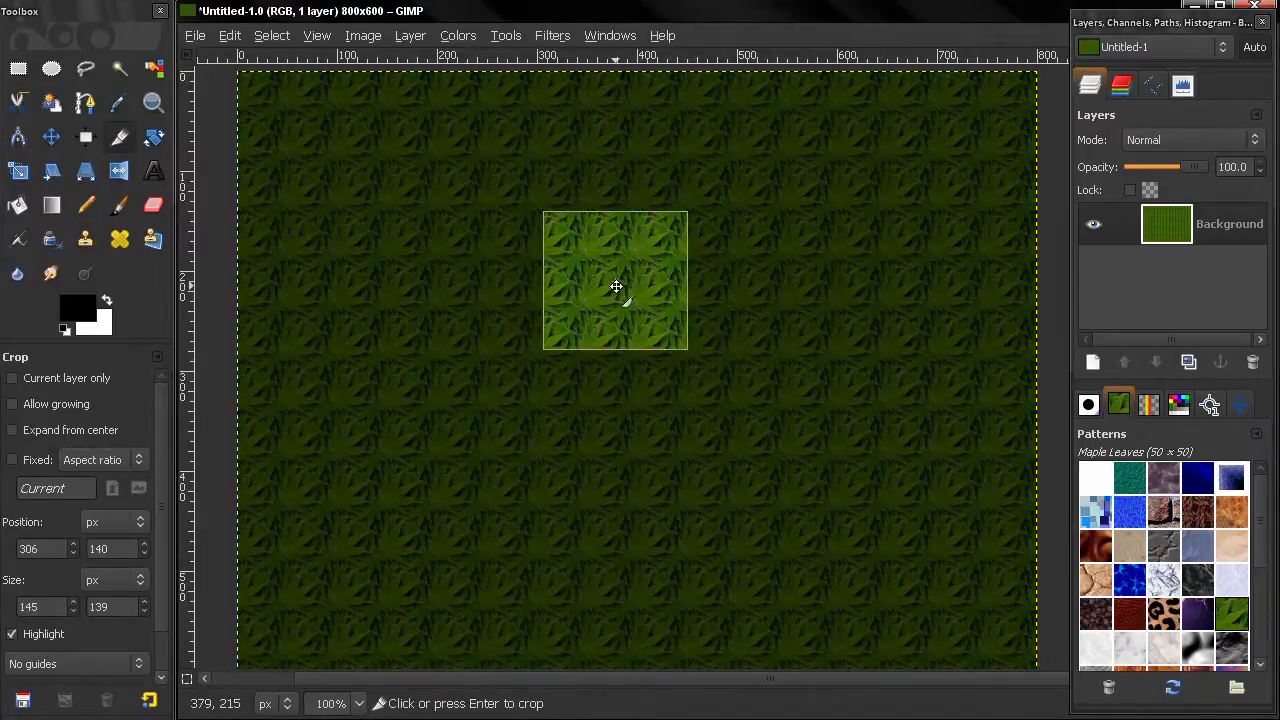
left_click_drag(614, 288, 617, 316)
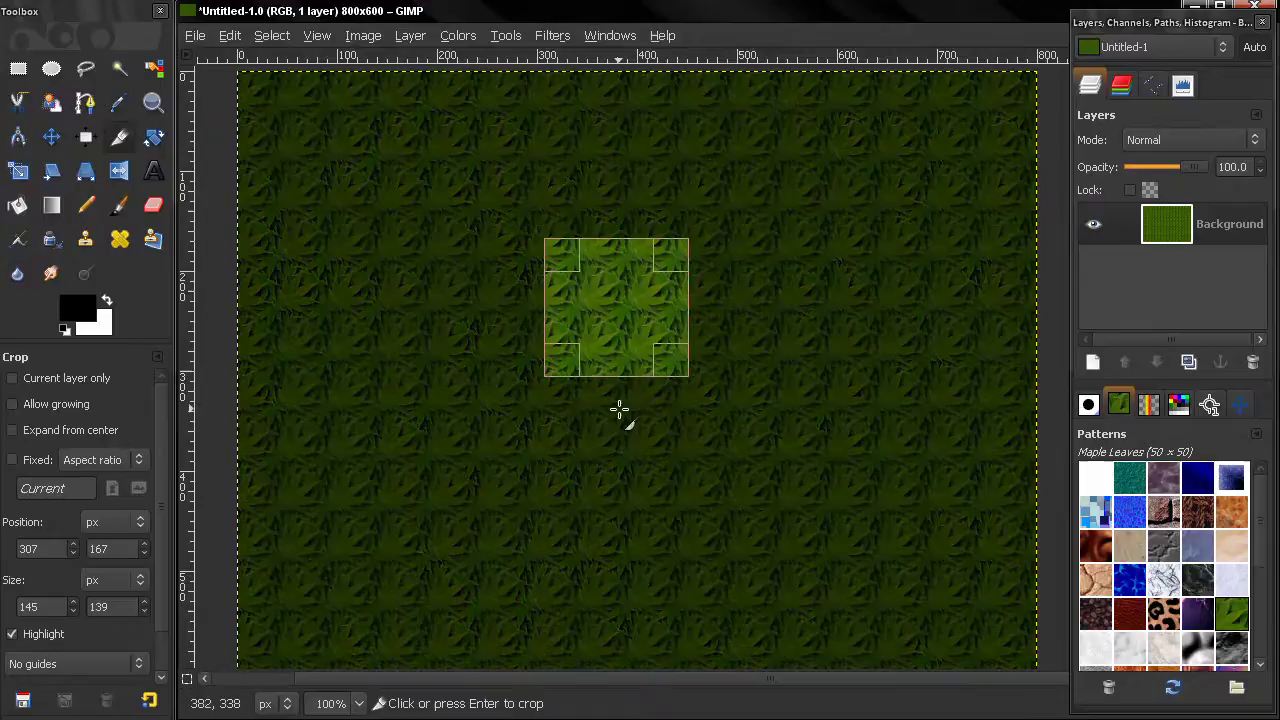
key("Return")
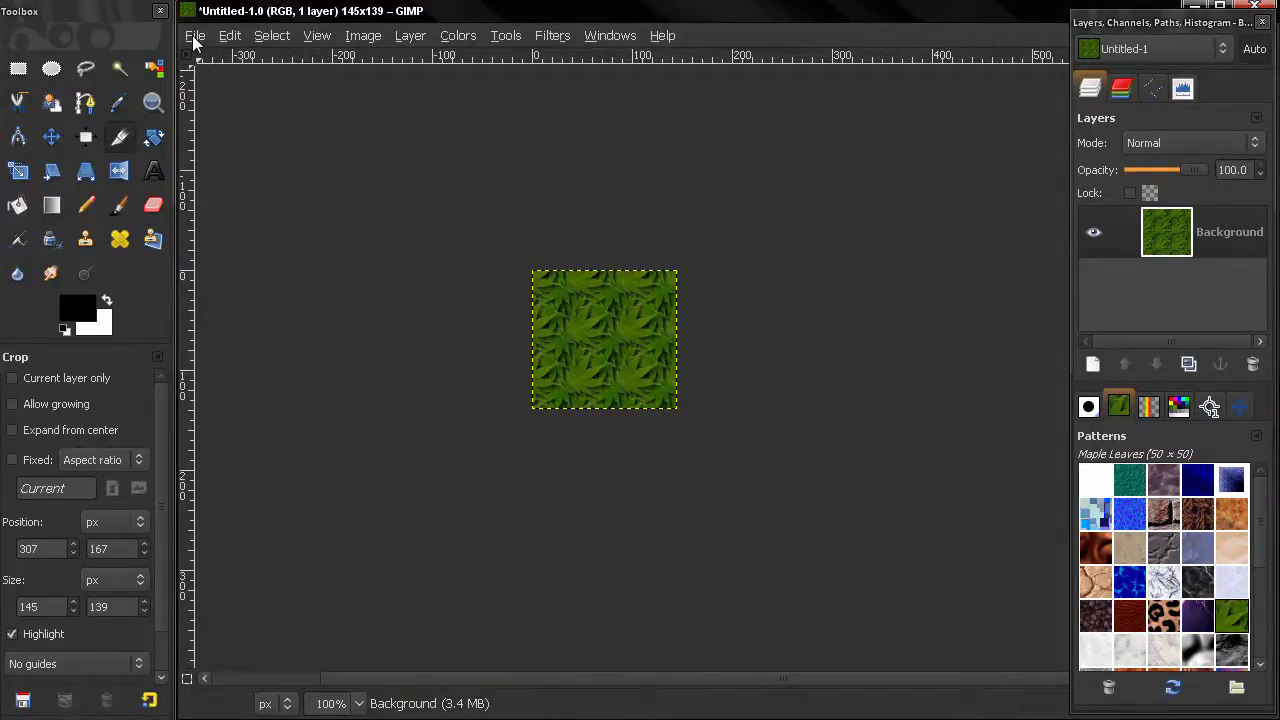
Save the tile as test5.pat in GIMP's patterns folder with the description 'test5'.
left_click(194, 38)
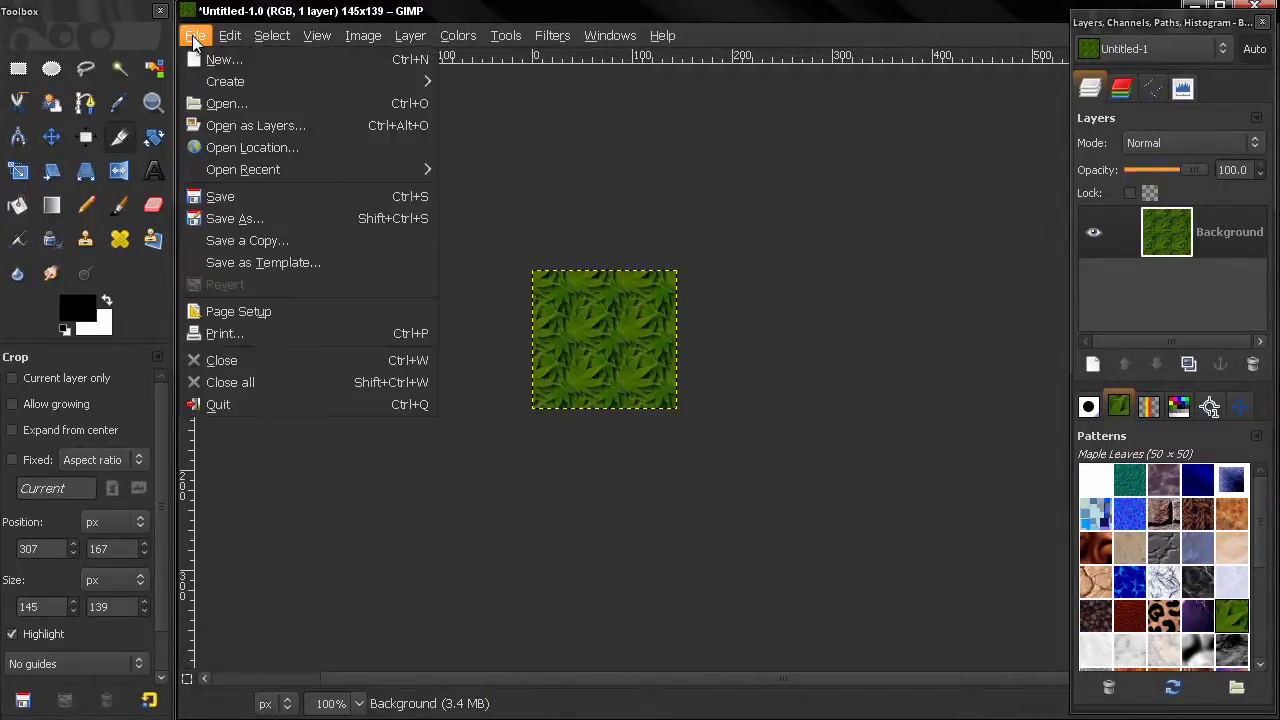
left_click(245, 220)
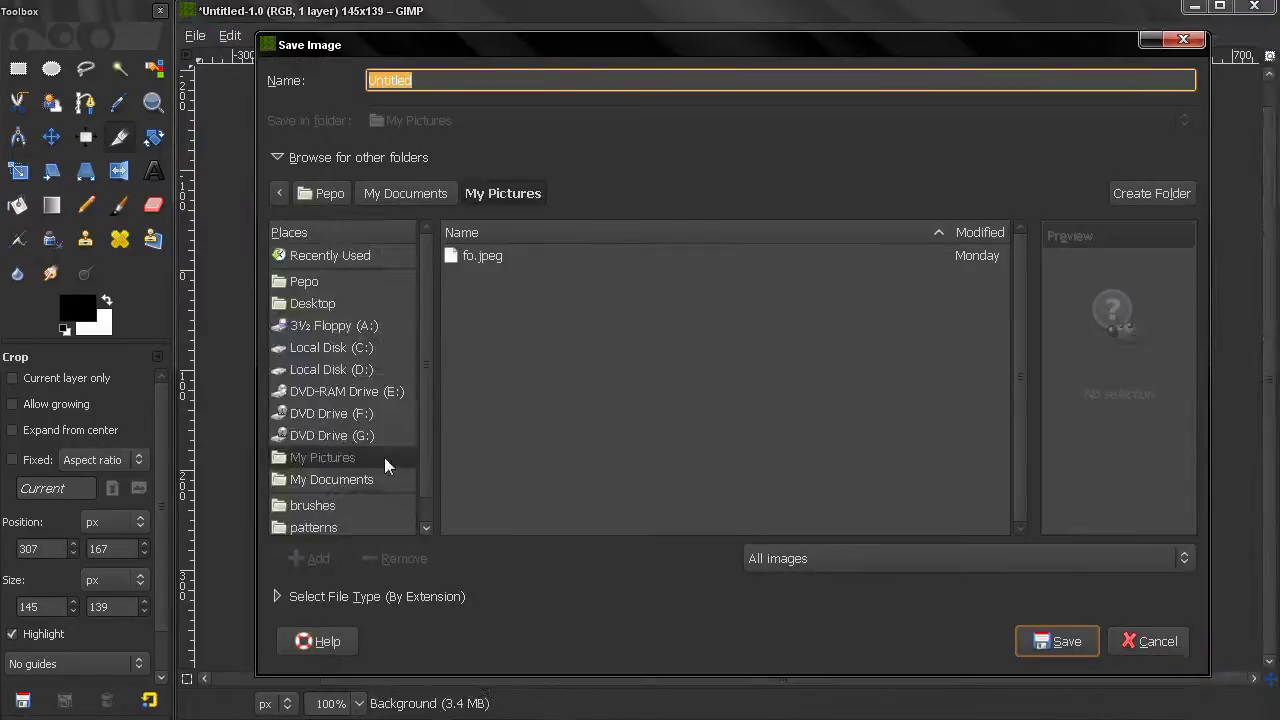
scroll(424, 473, "down", 1)
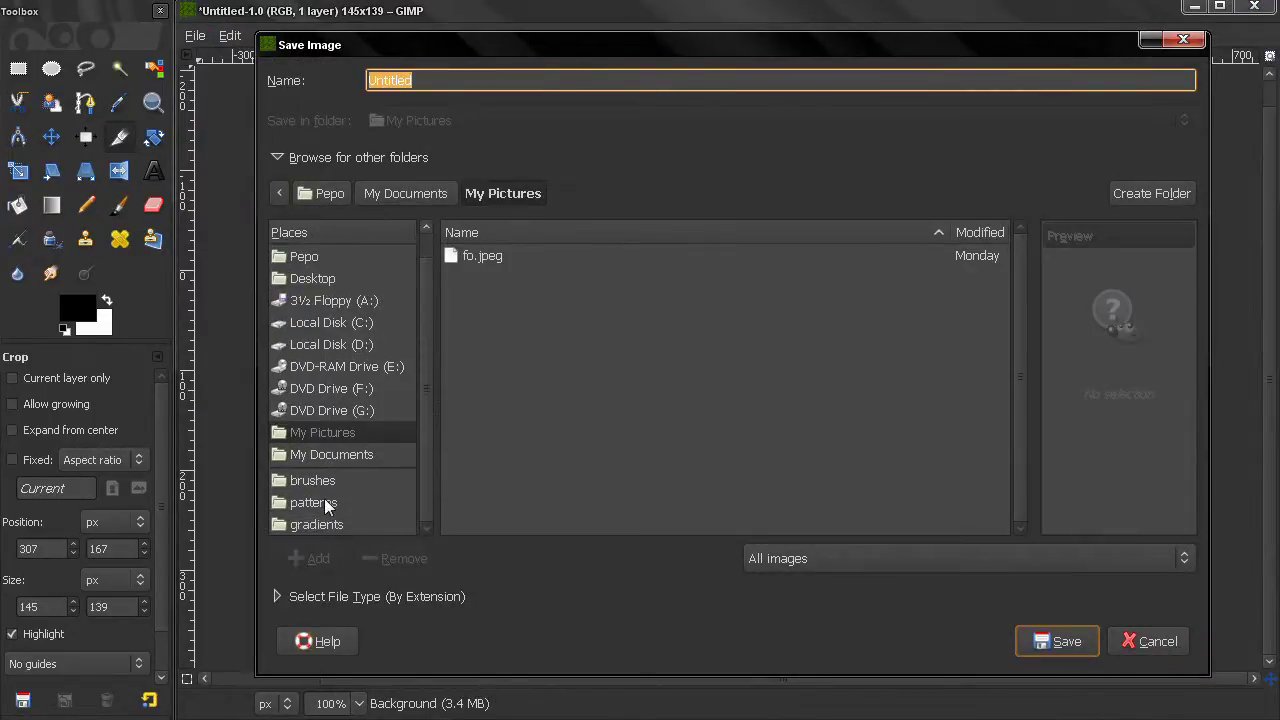
left_click(316, 503)
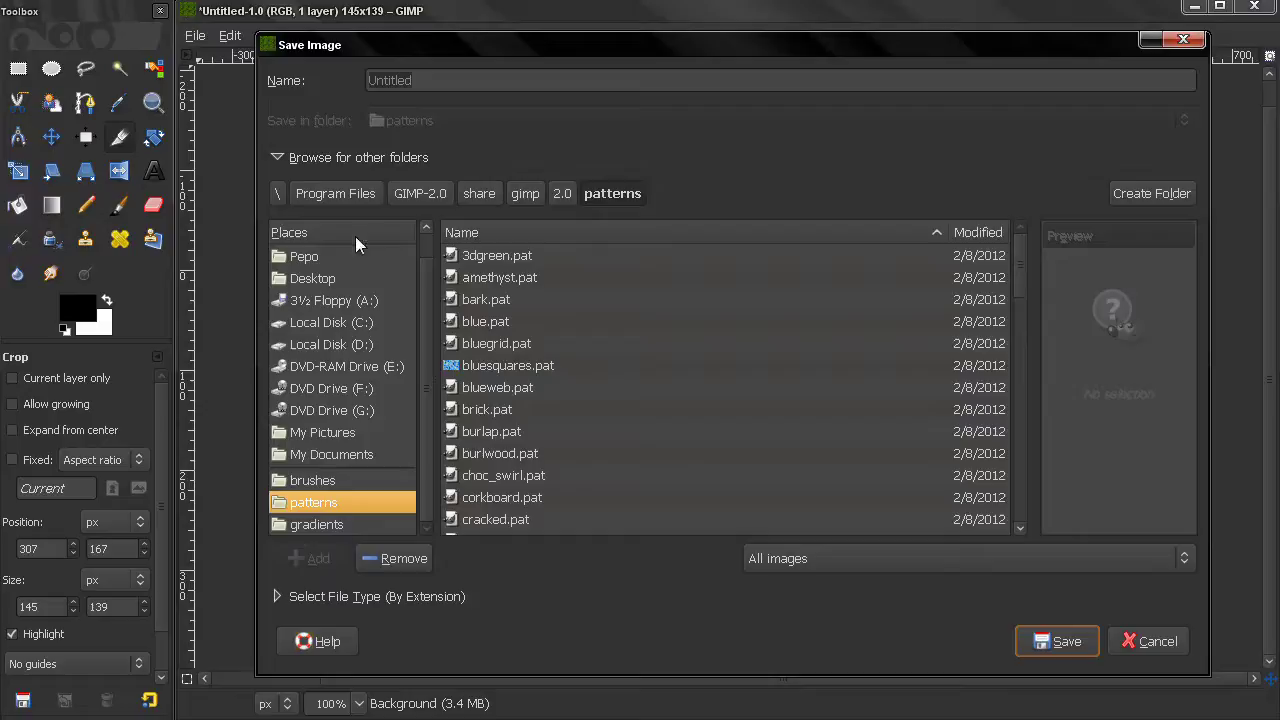
double_click(399, 79)
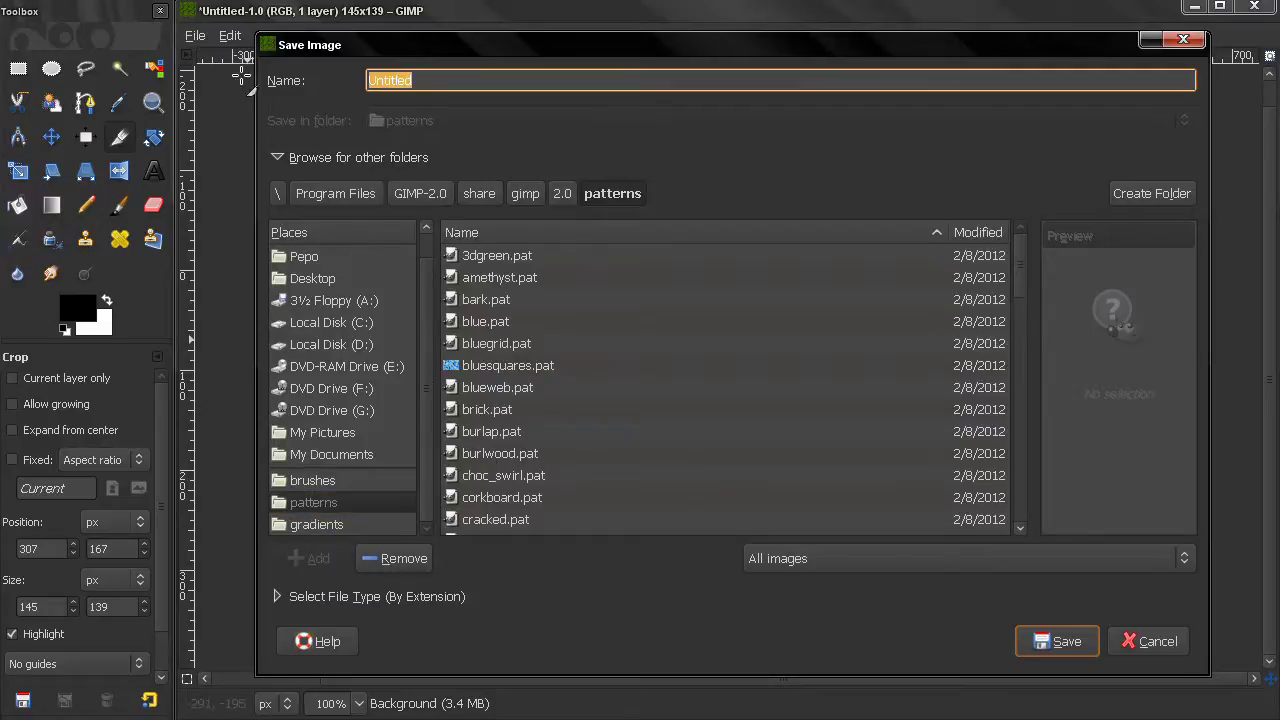
type("test5.pat")
left_click(1042, 640)
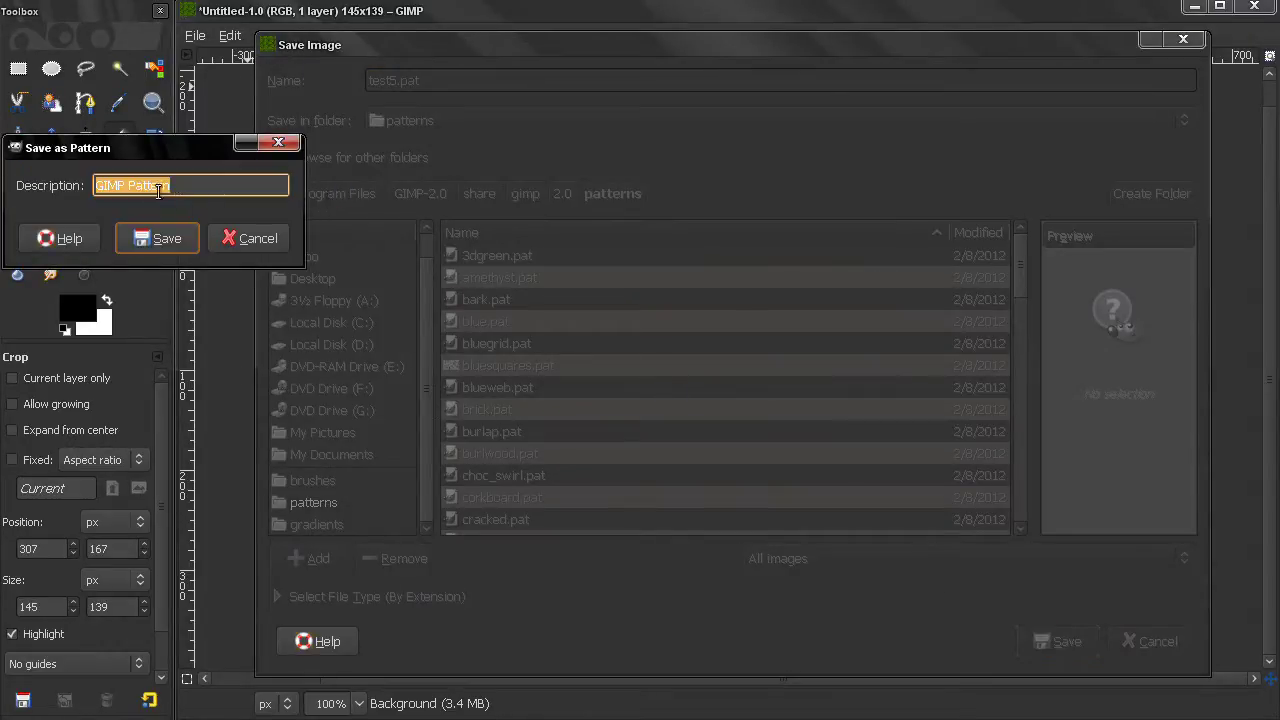
type("test5")
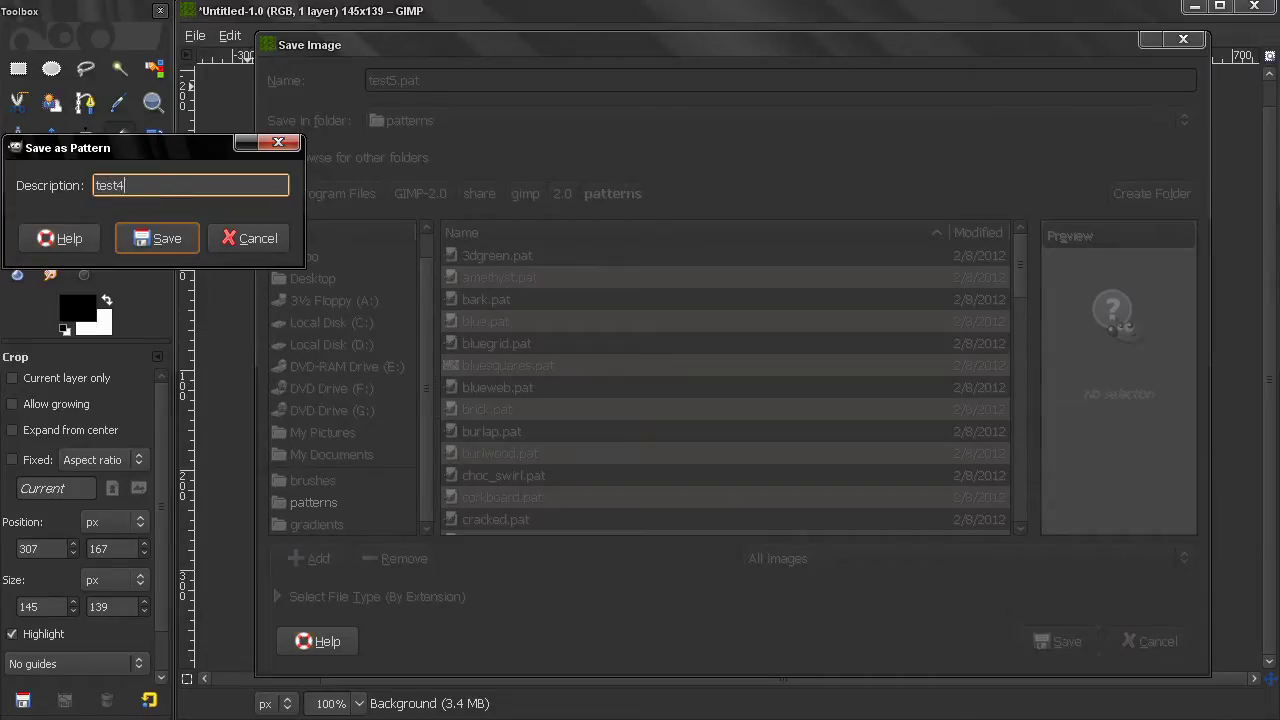
left_click(131, 239)
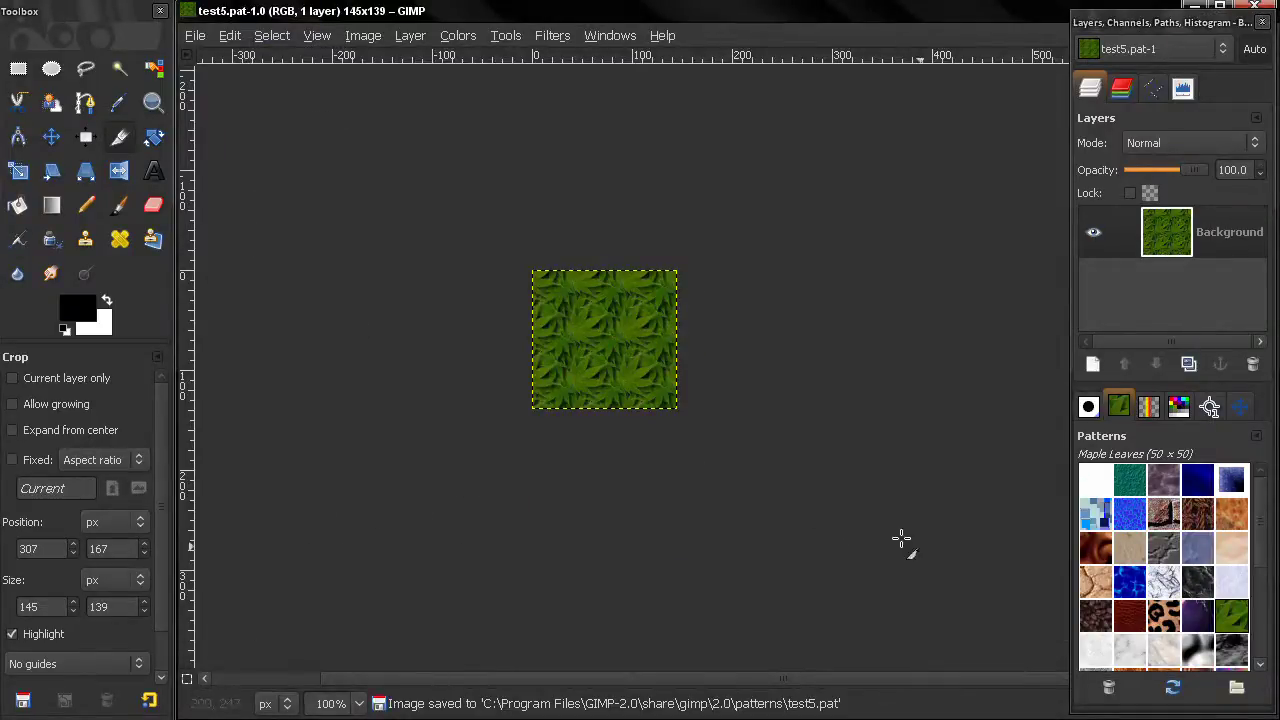
Refresh Patterns, select test5 (145 × 139), and revert to the blank 800×600 canvas.
left_click(1176, 688)
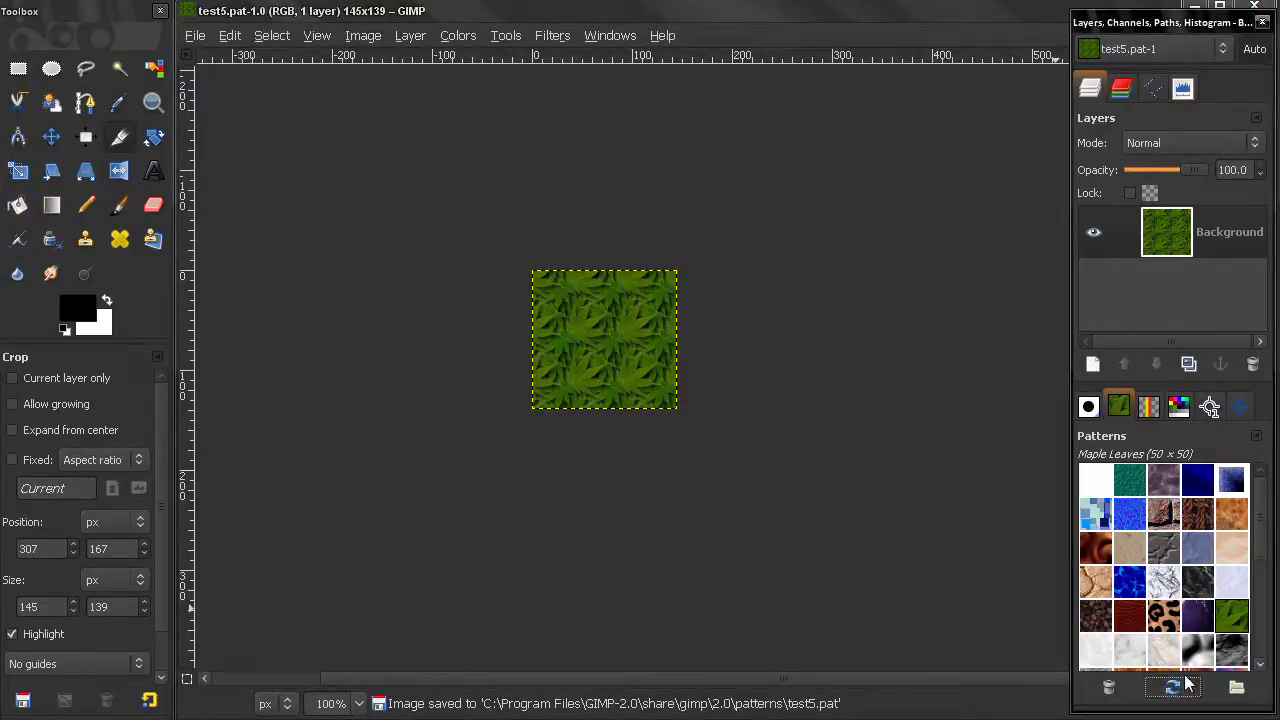
left_click_drag(1256, 530, 1217, 590)
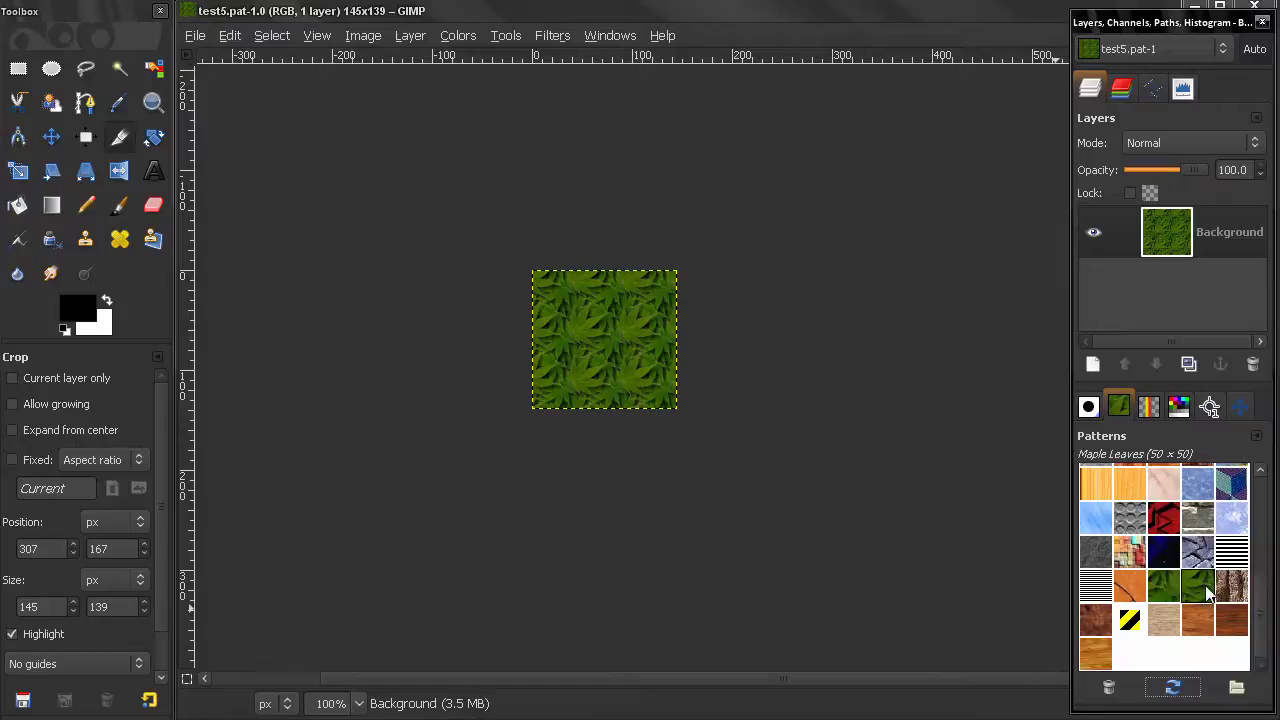
left_click(1205, 585)
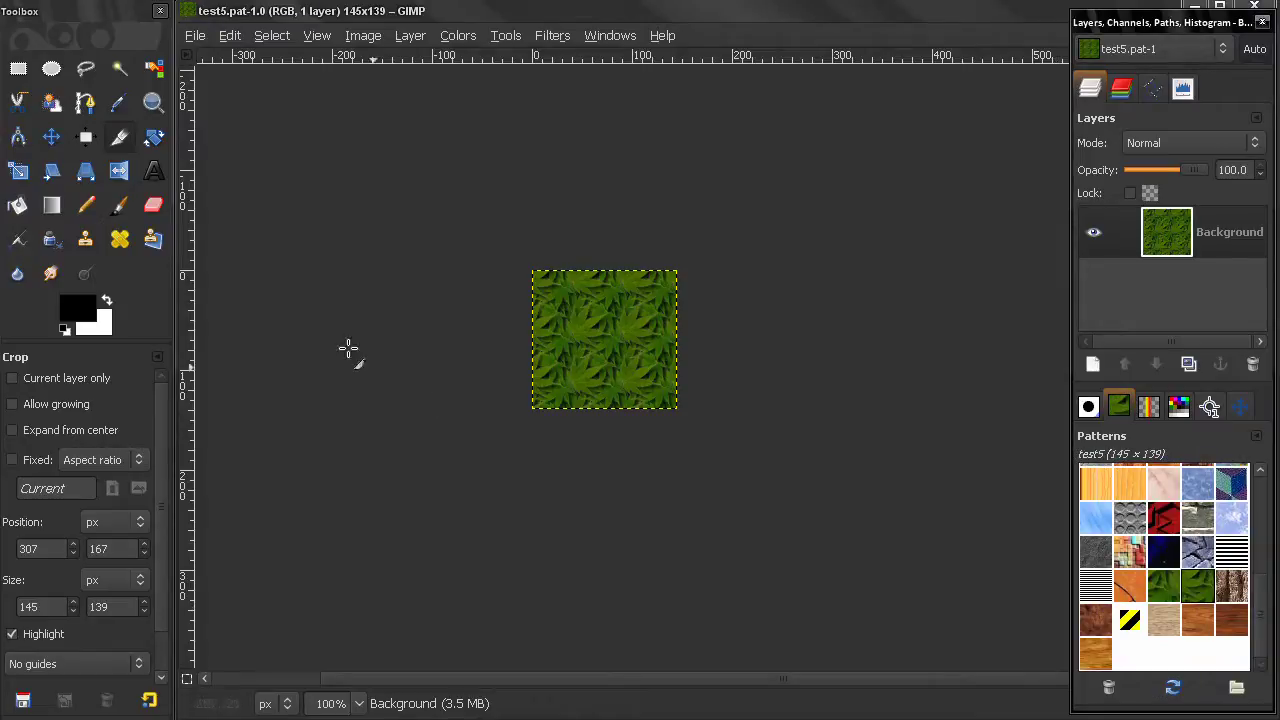
key("ctrl+f")
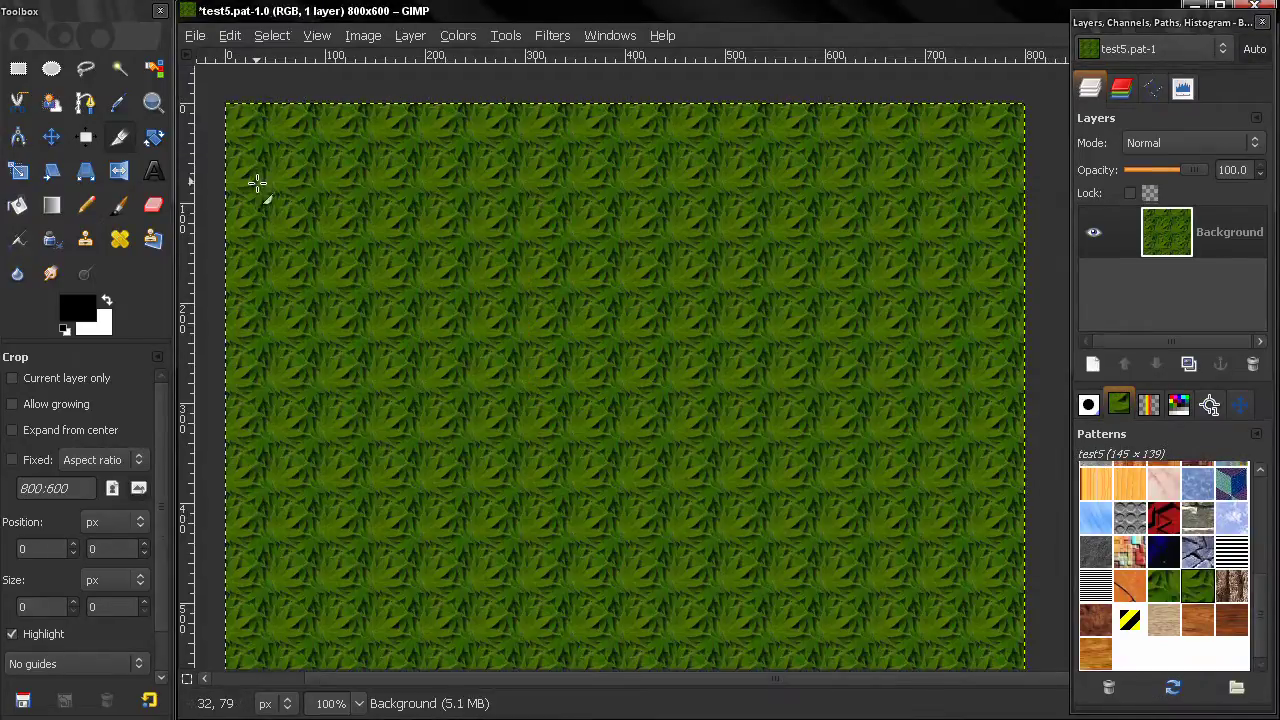
key("ctrl+z")
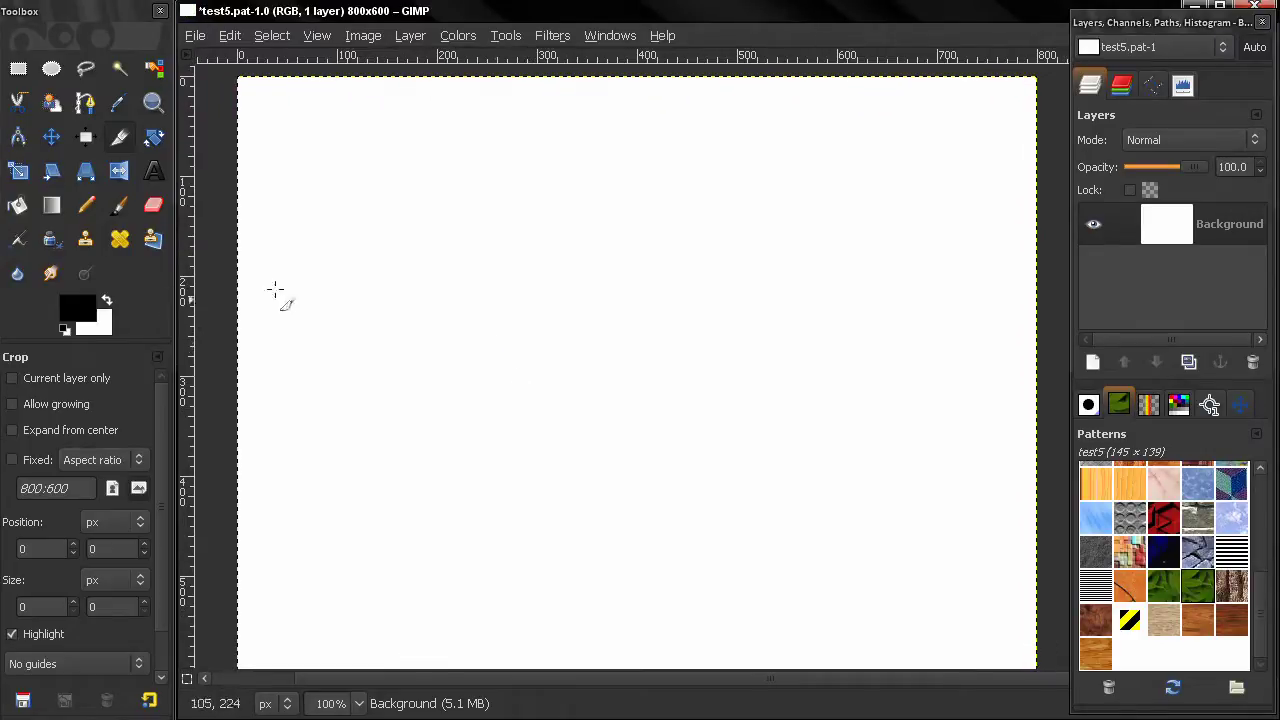
Bucket-fill the canvas with test5, zoom in to inspect the tiling, then undo the fill.
left_click(19, 207)
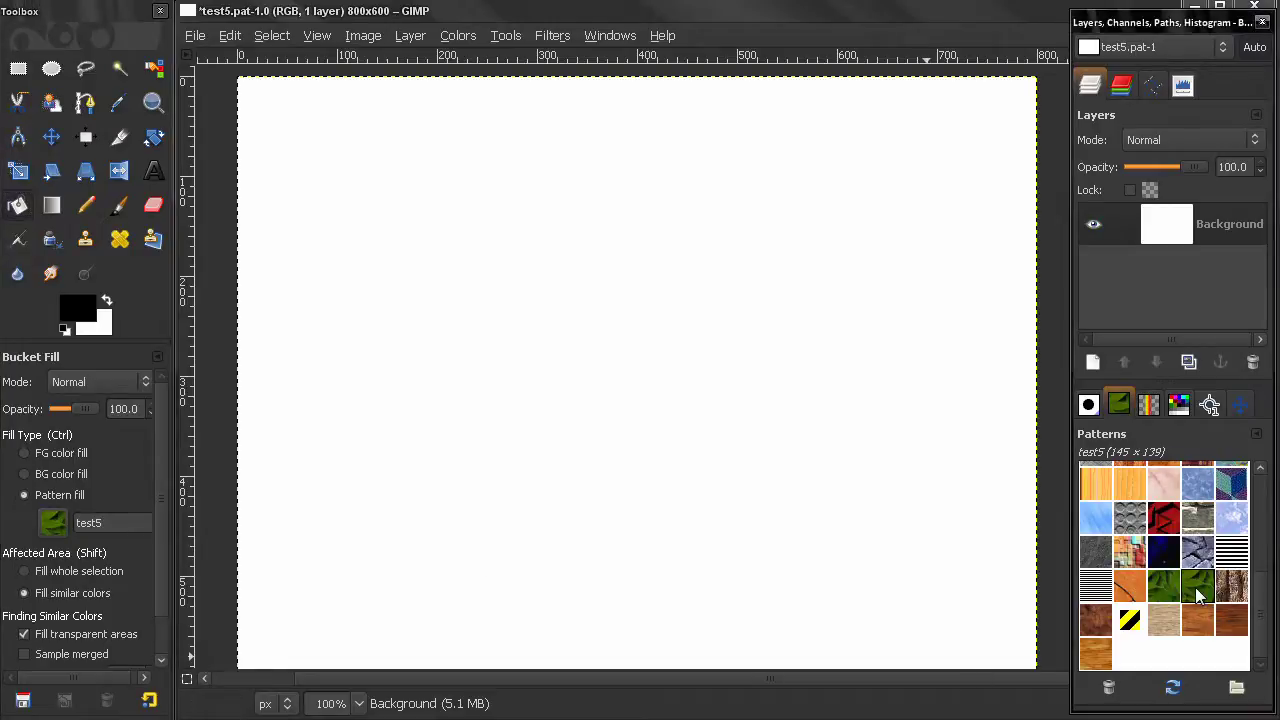
left_click(582, 340)
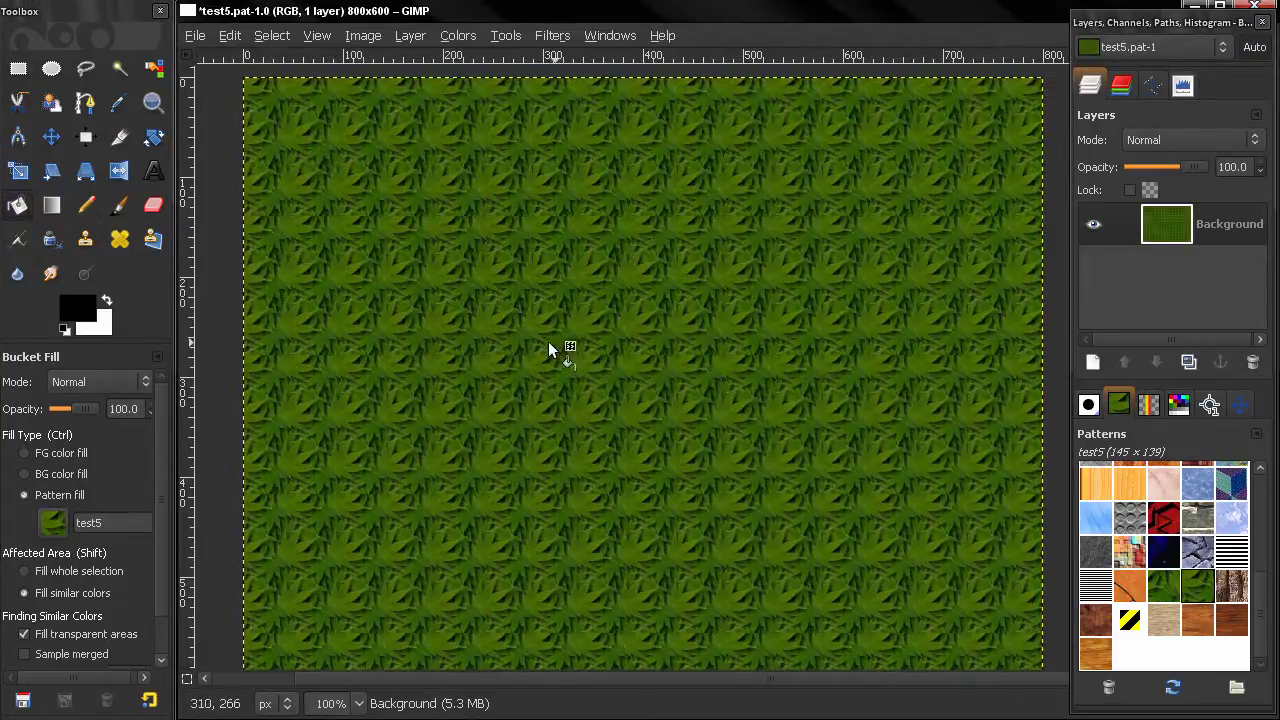
left_click_drag(548, 347, 612, 375)
left_click(153, 103)
left_click_drag(266, 120, 449, 409)
left_click_drag(534, 374, 249, 360)
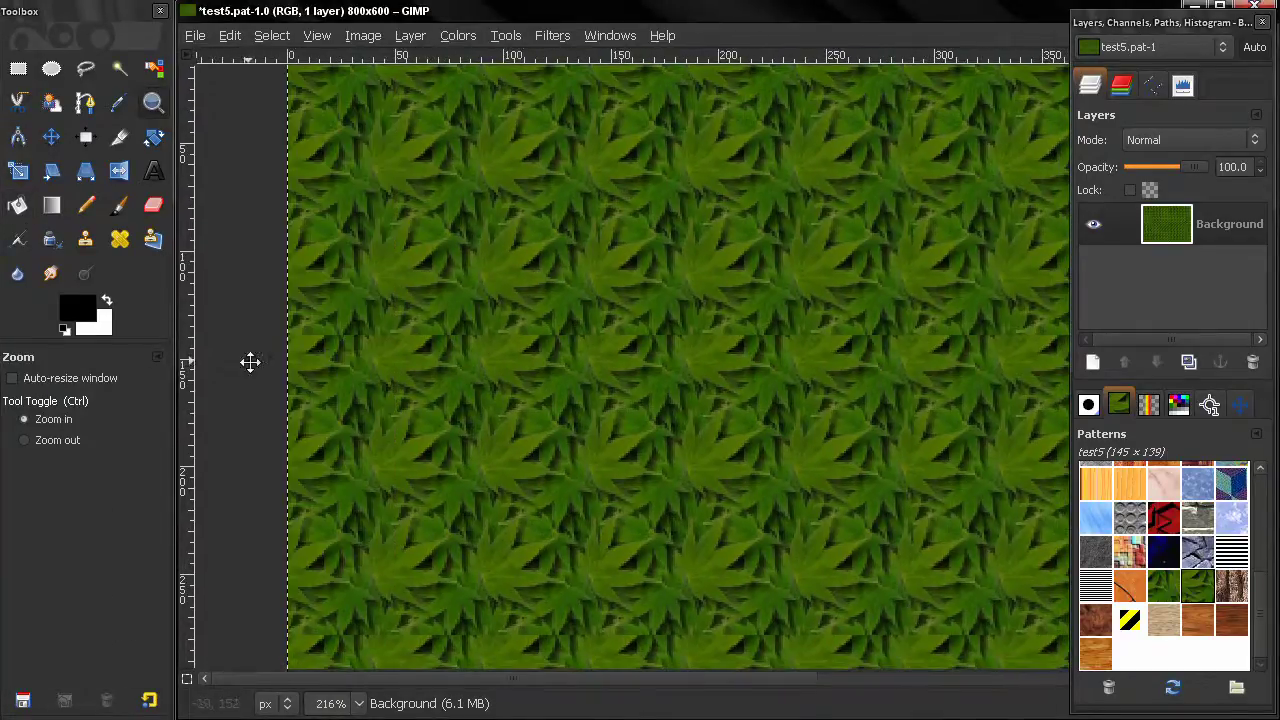
left_click_drag(425, 343, 364, 376)
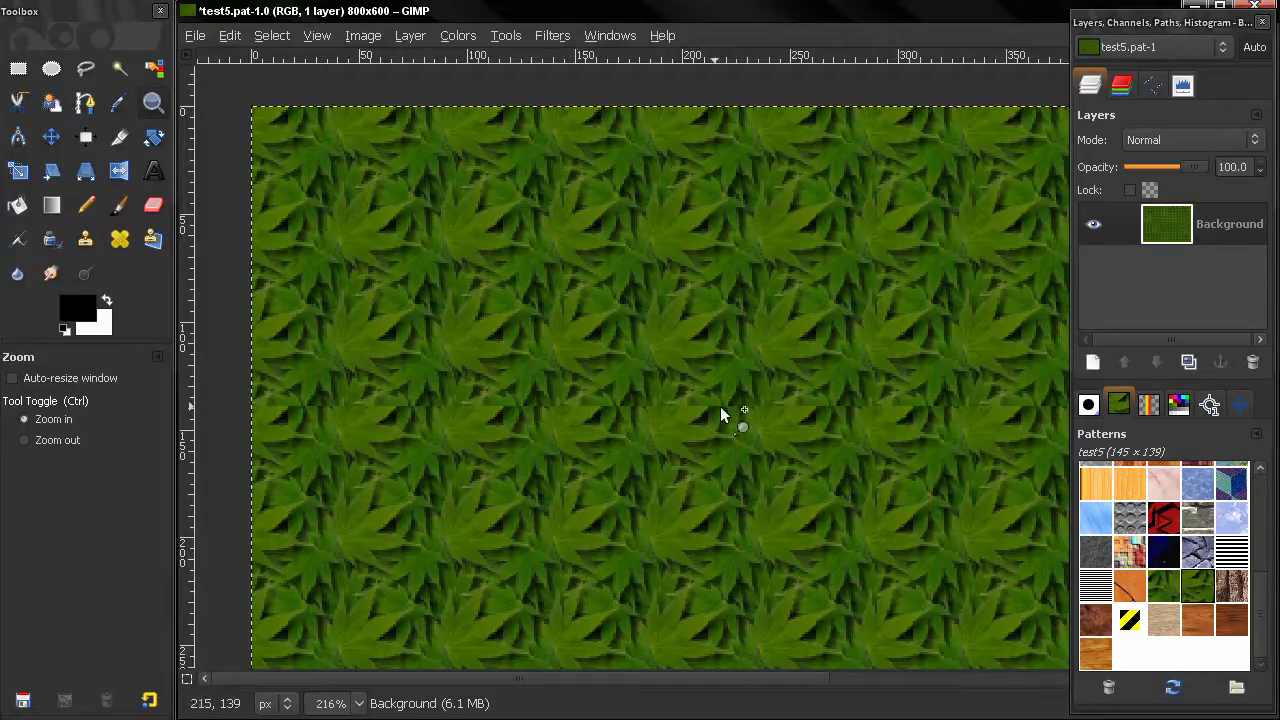
left_click_drag(738, 406, 550, 407)
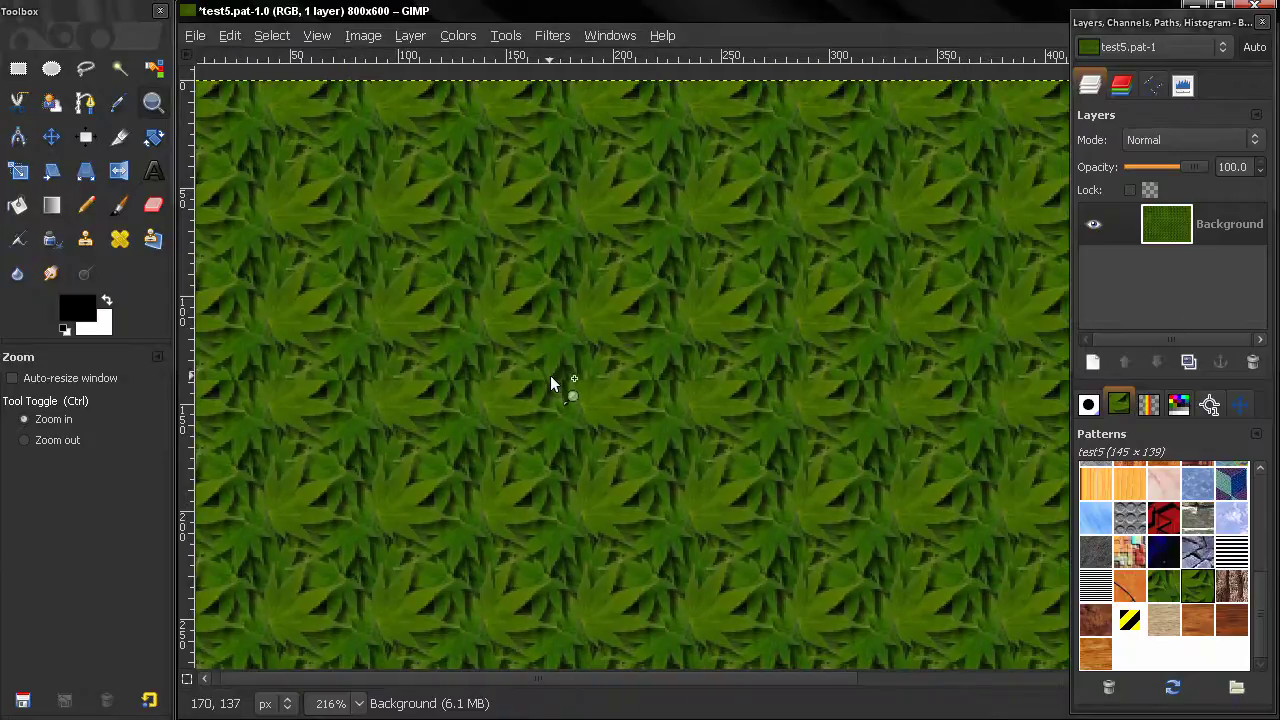
key("ctrl+z")
Refill the 800×600 canvas with the Maple Leaves pattern at 100% zoom.
key("1")
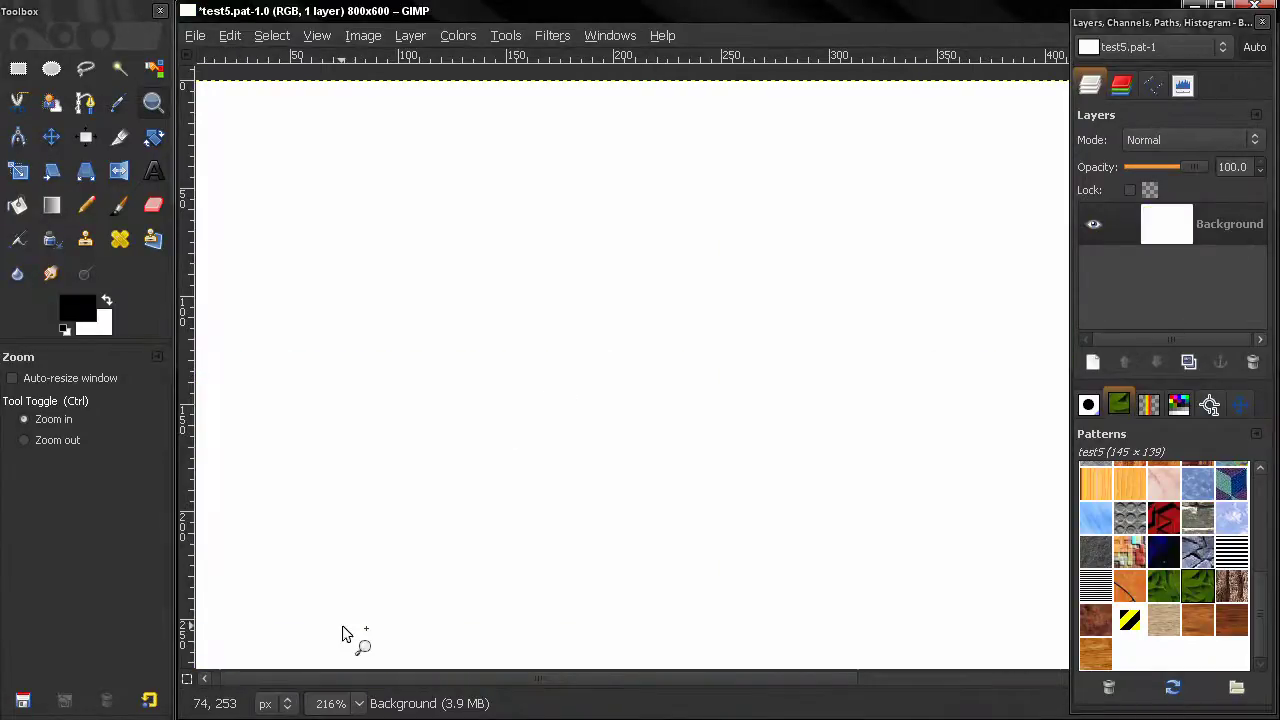
left_click_drag(583, 525, 554, 471)
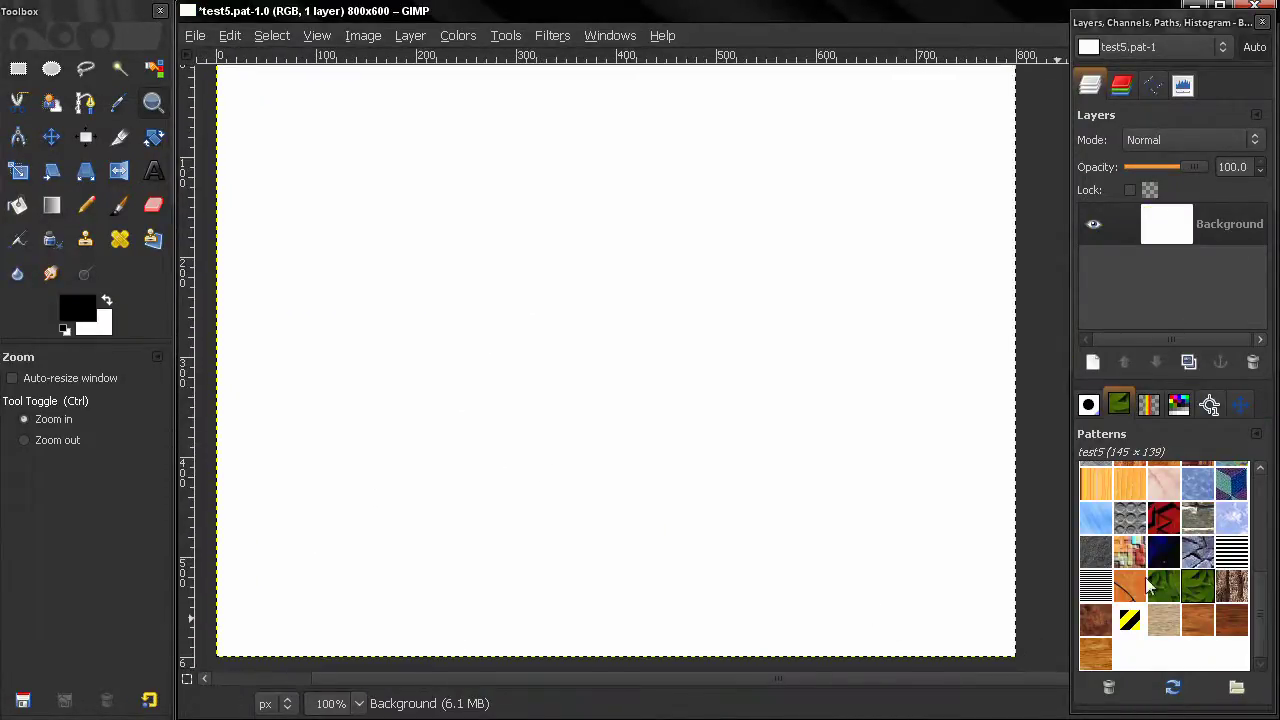
scroll(1172, 585, "up", 2)
scroll(1165, 583, "up", 2)
left_click(1233, 595)
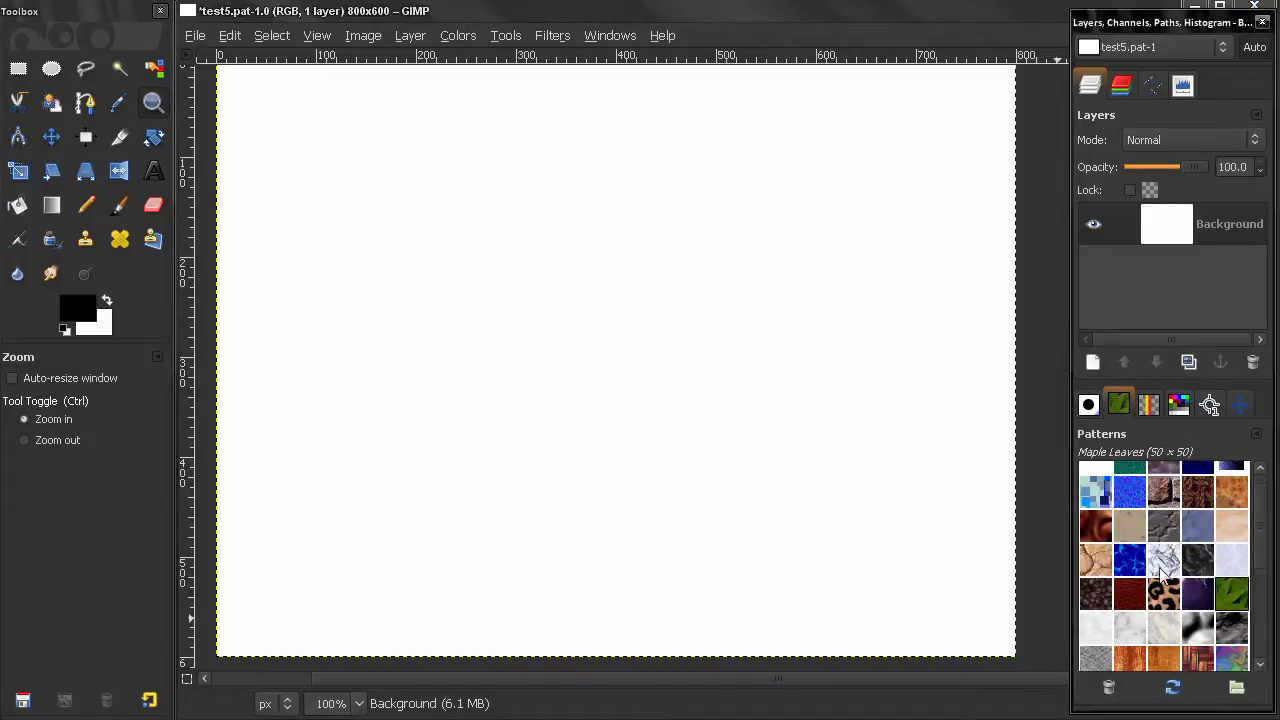
left_click(485, 400)
left_click(483, 401, "ctrl")
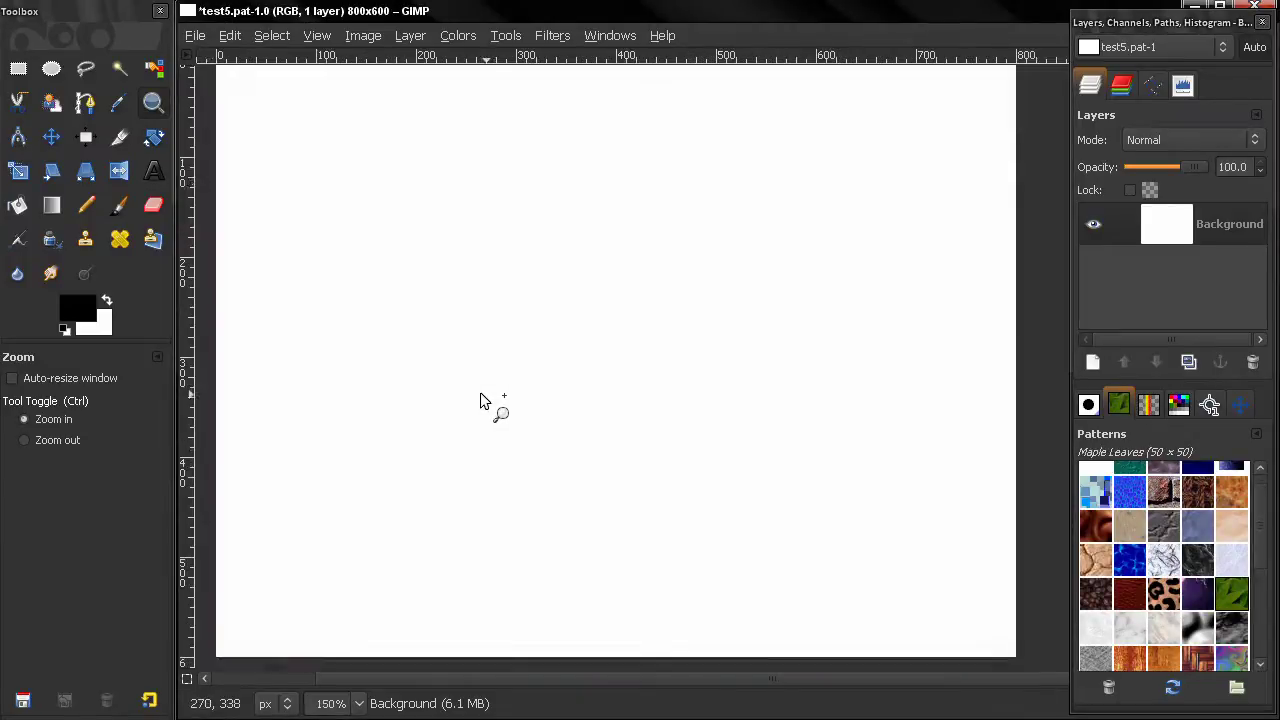
left_click(18, 205)
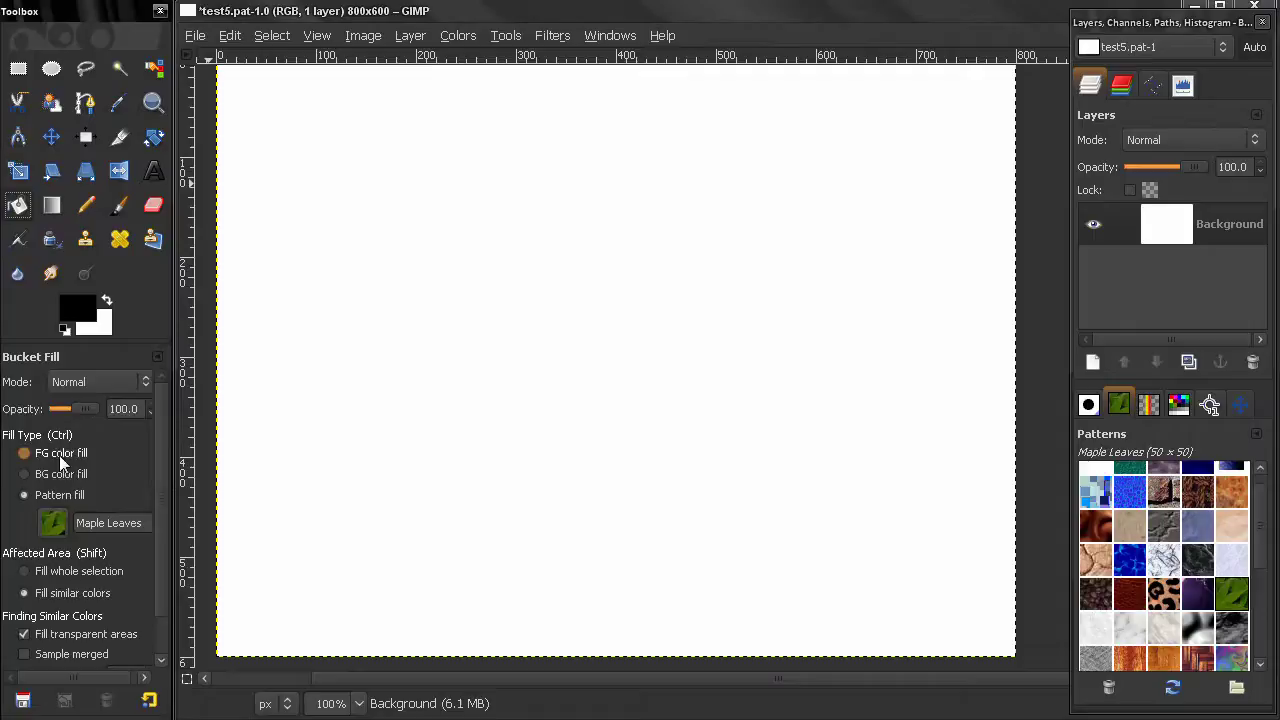
left_click(60, 495)
left_click(514, 387)
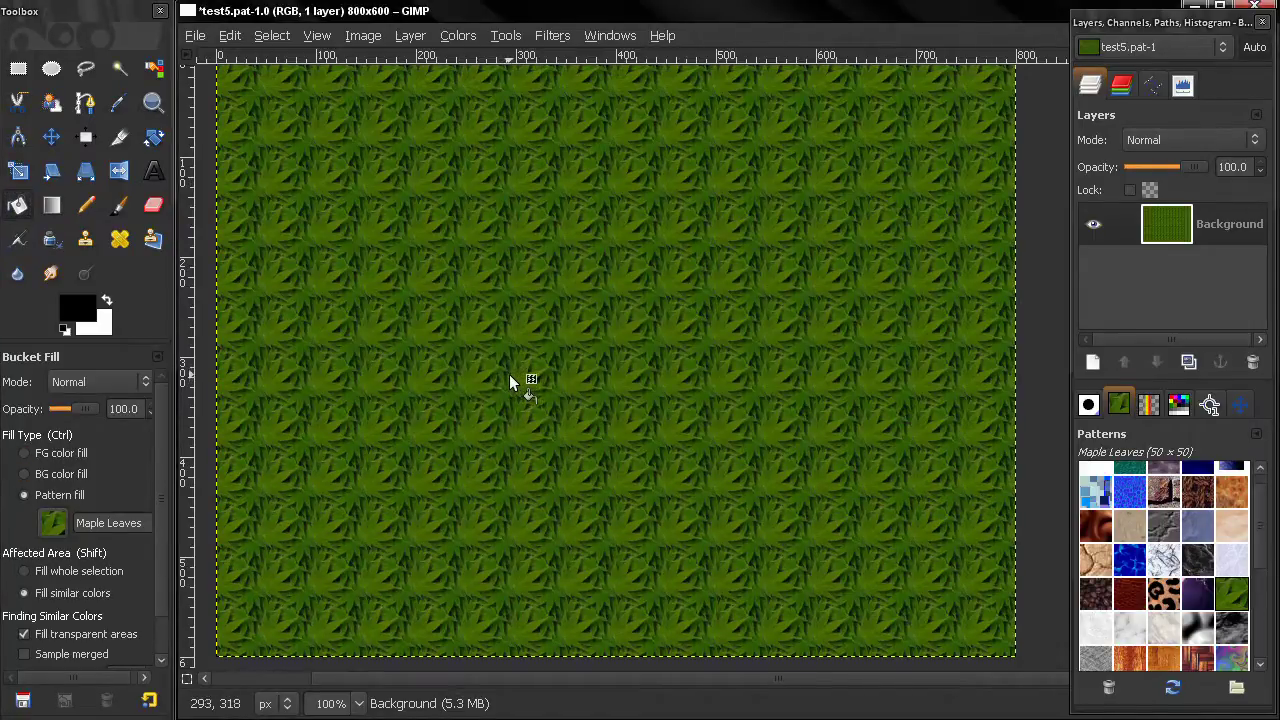
Crop the image to a 131×139 patch at position 315,139.
left_click(119, 137)
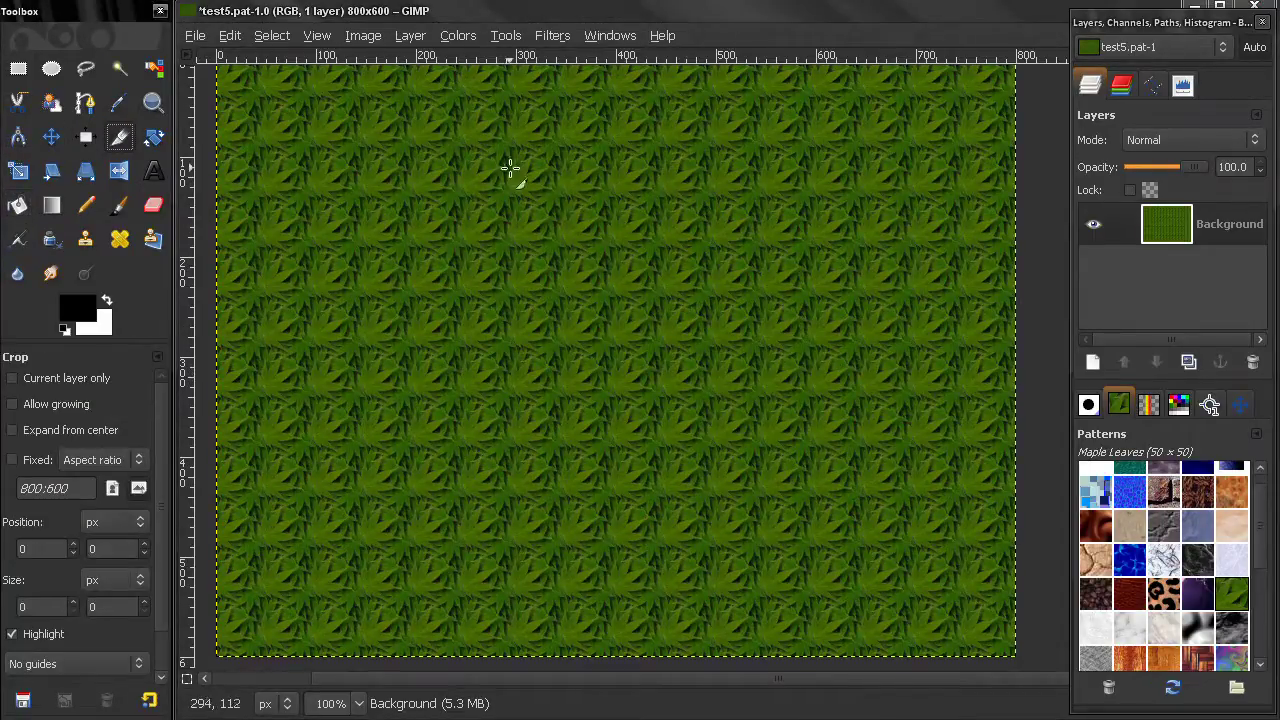
left_click_drag(511, 169, 640, 306)
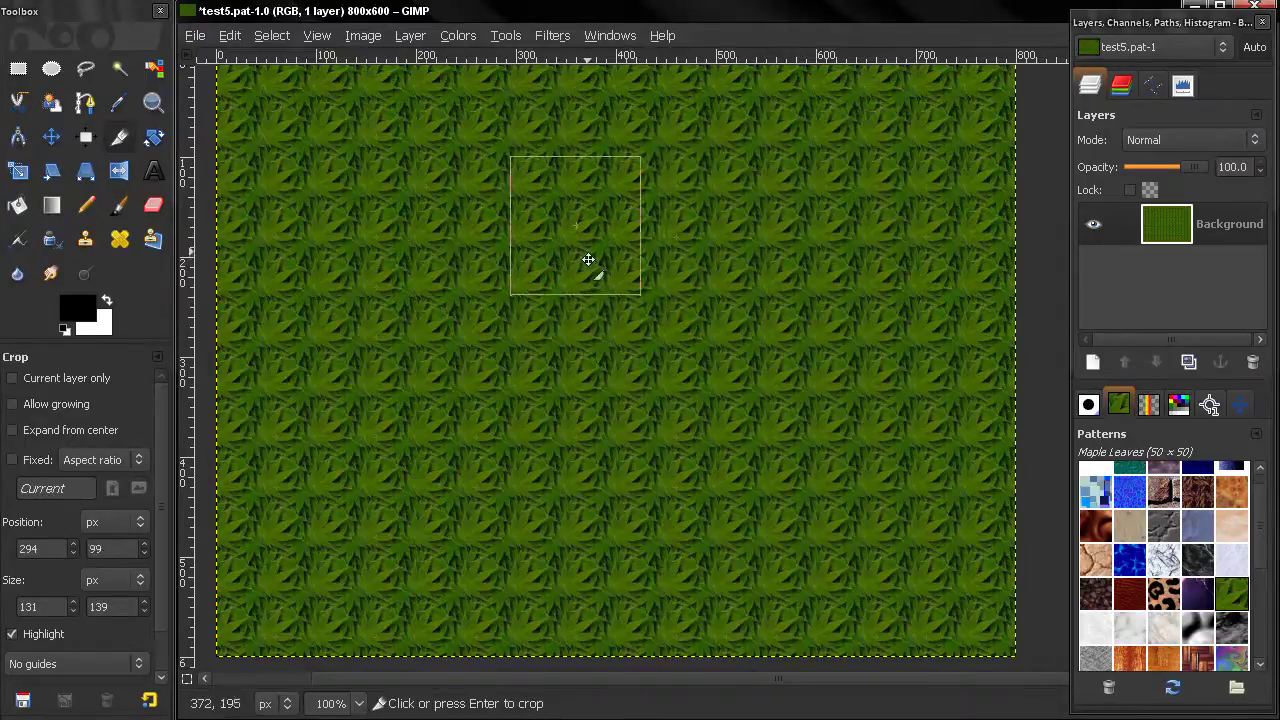
left_click_drag(586, 266, 609, 292)
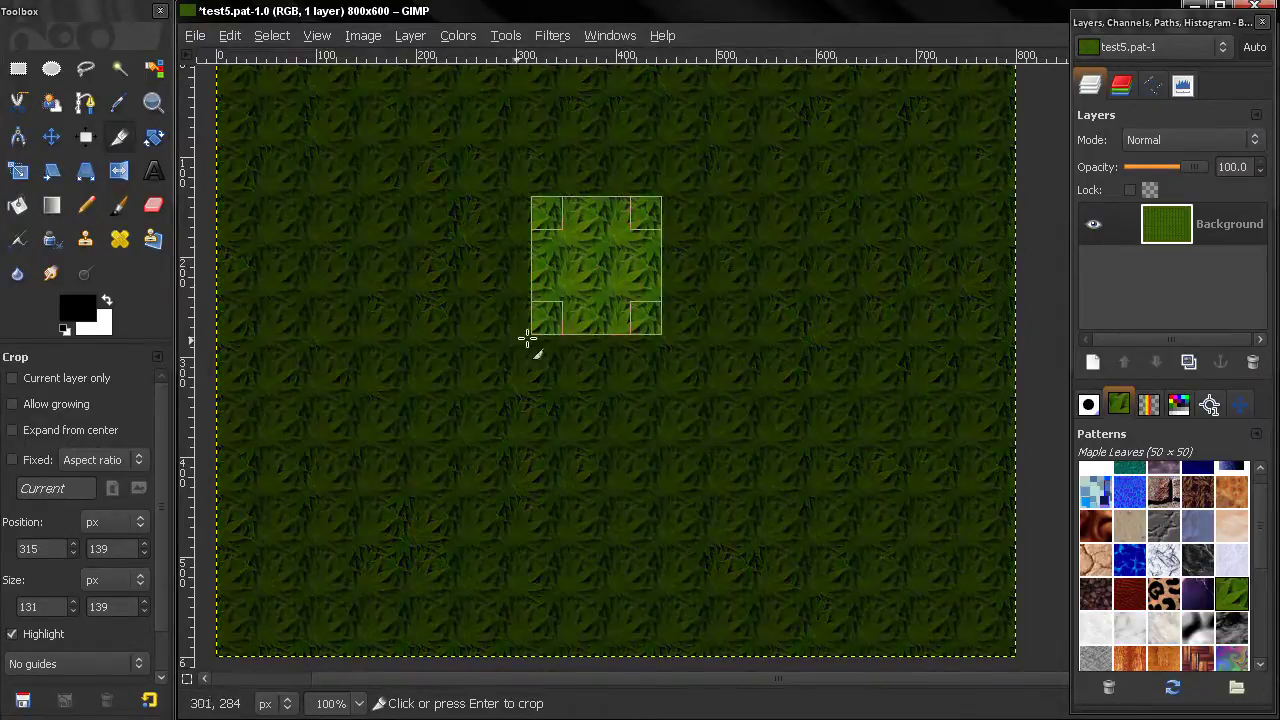
key("Return")
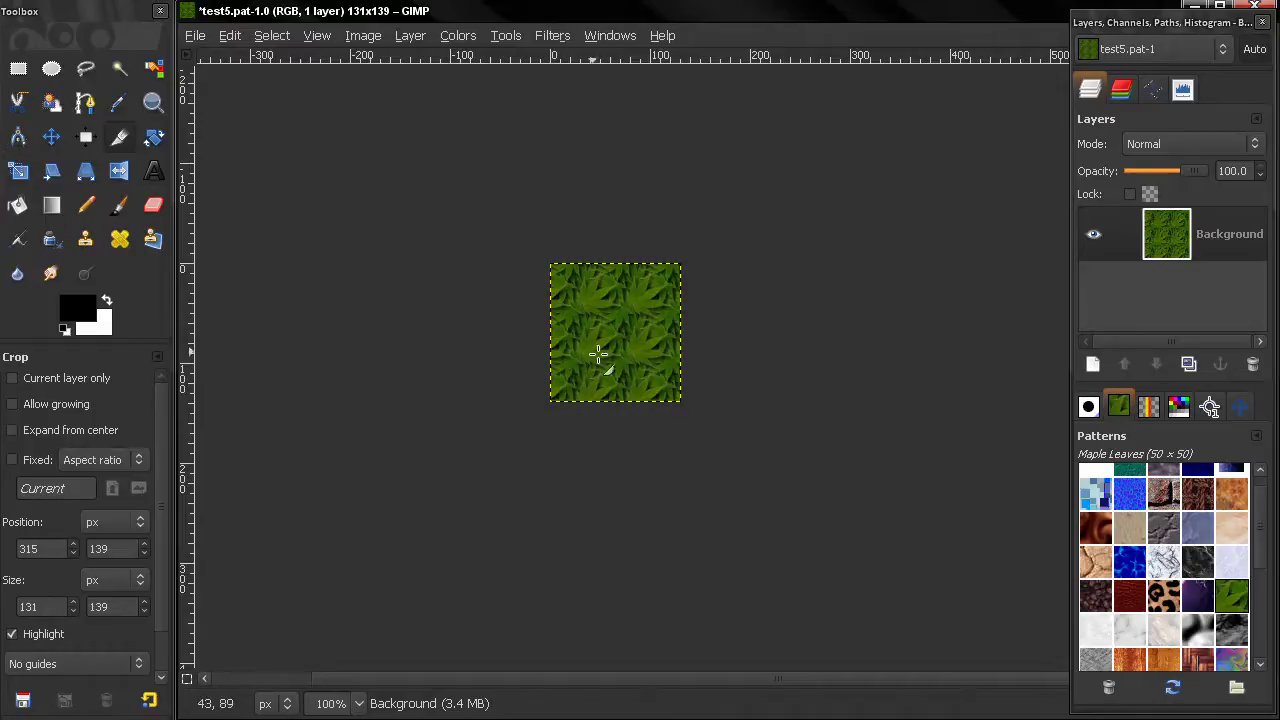
Duplicate the Background layer and apply Filters > Map > Make Seamless to the Background copy.
left_click(1210, 242)
left_click(1188, 364)
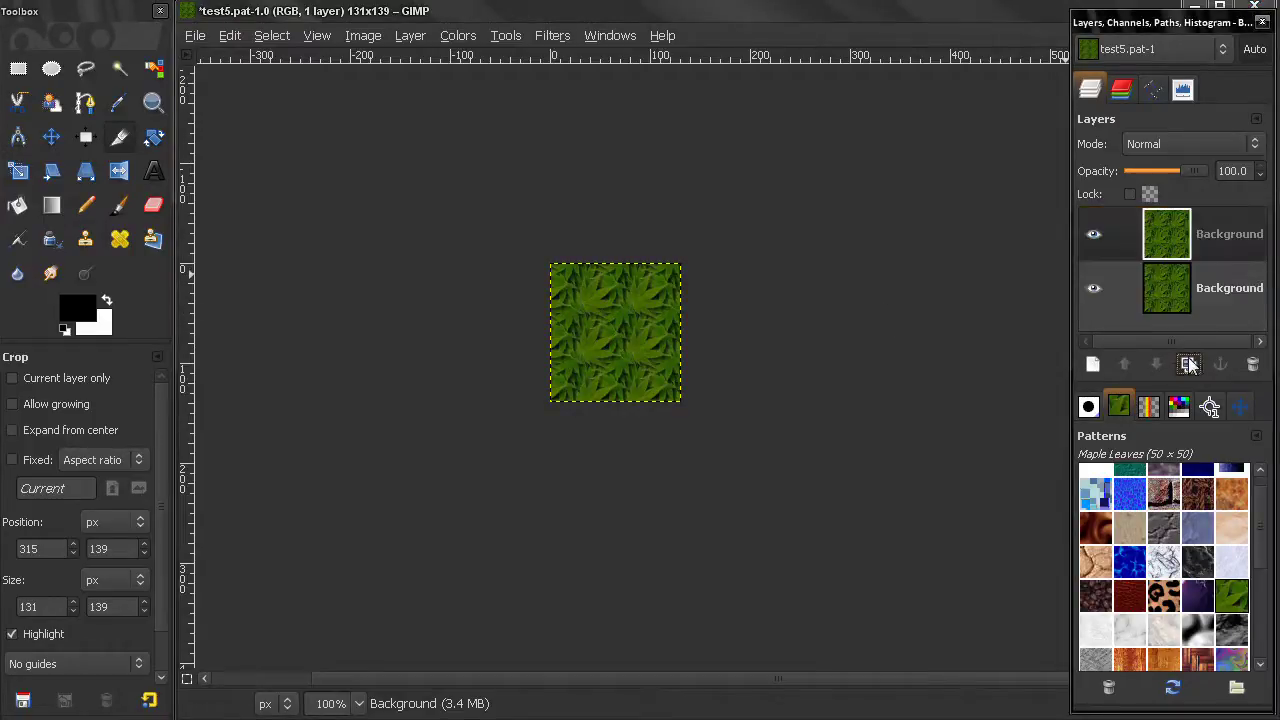
left_click(1194, 231)
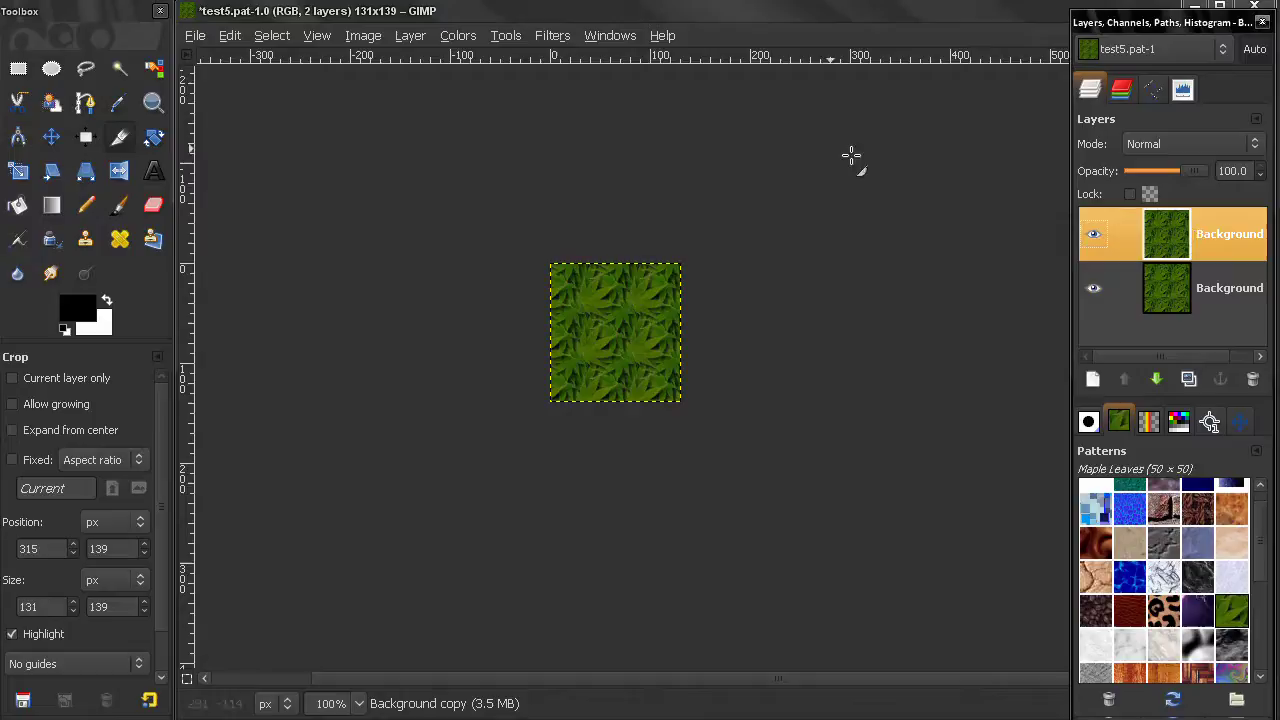
left_click(552, 35)
mouse_move(655, 309)
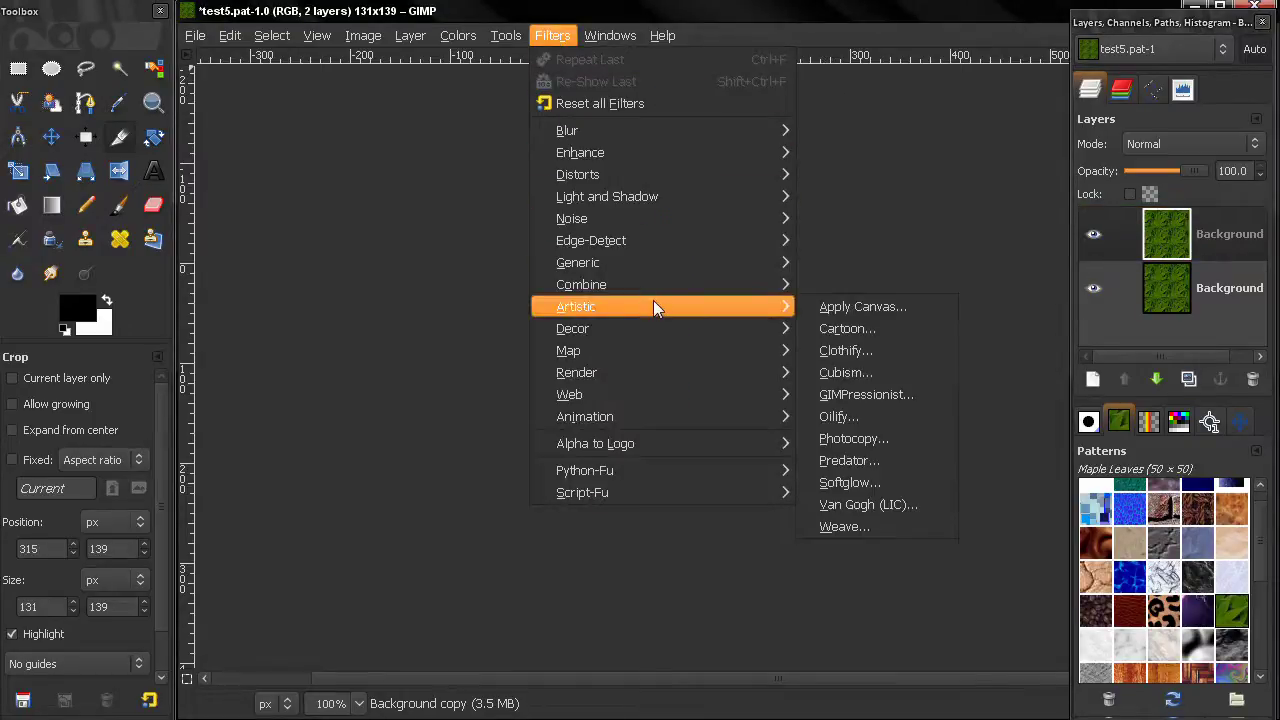
mouse_move(650, 350)
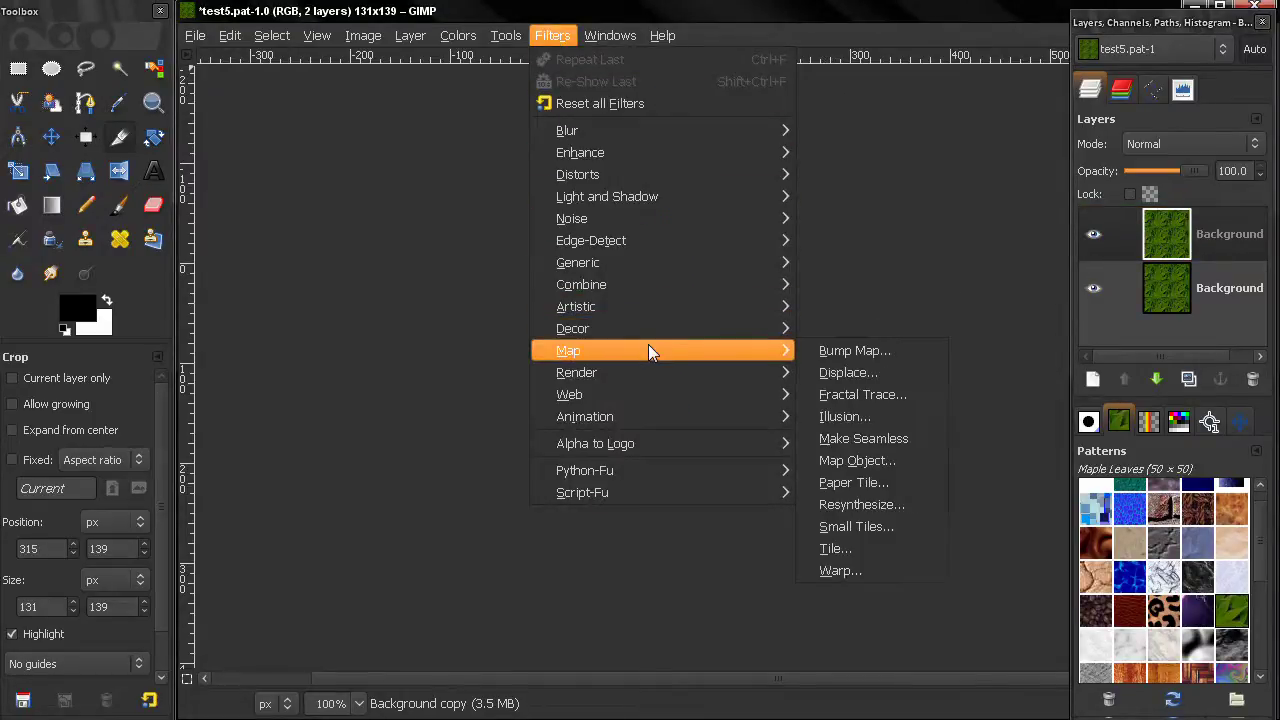
left_click(872, 443)
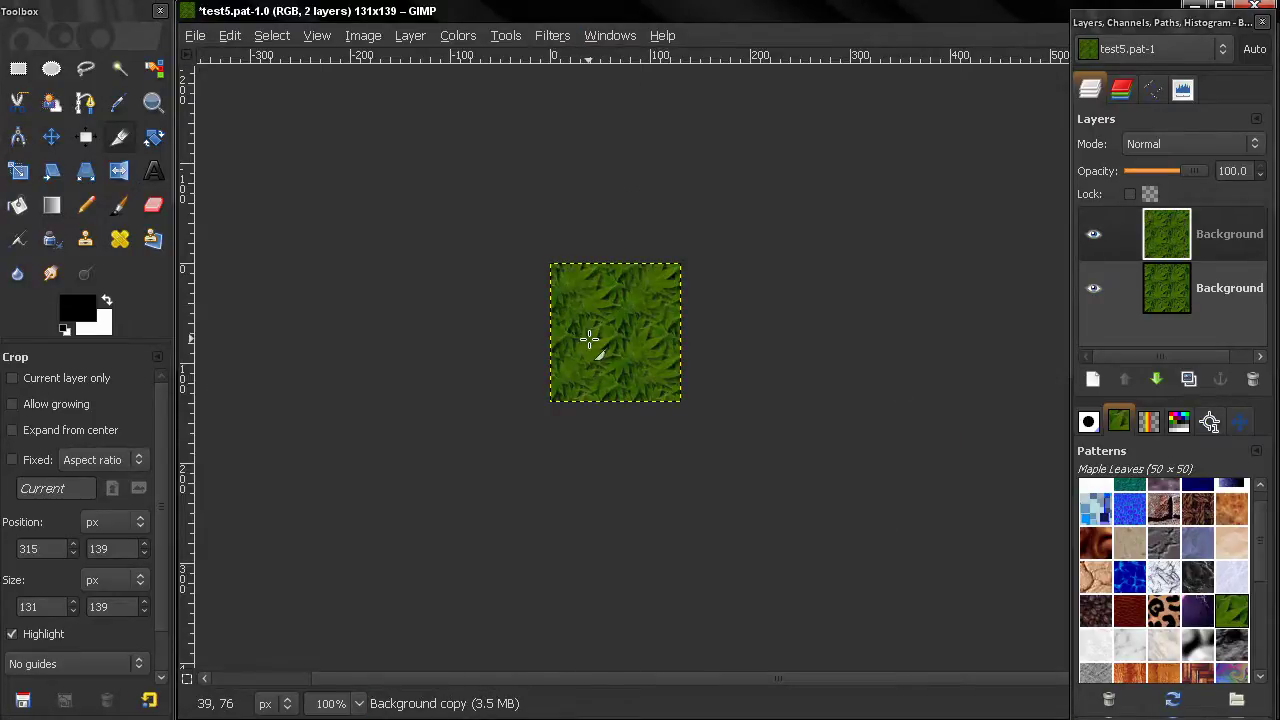
key("z")
left_click_drag(485, 195, 743, 444)
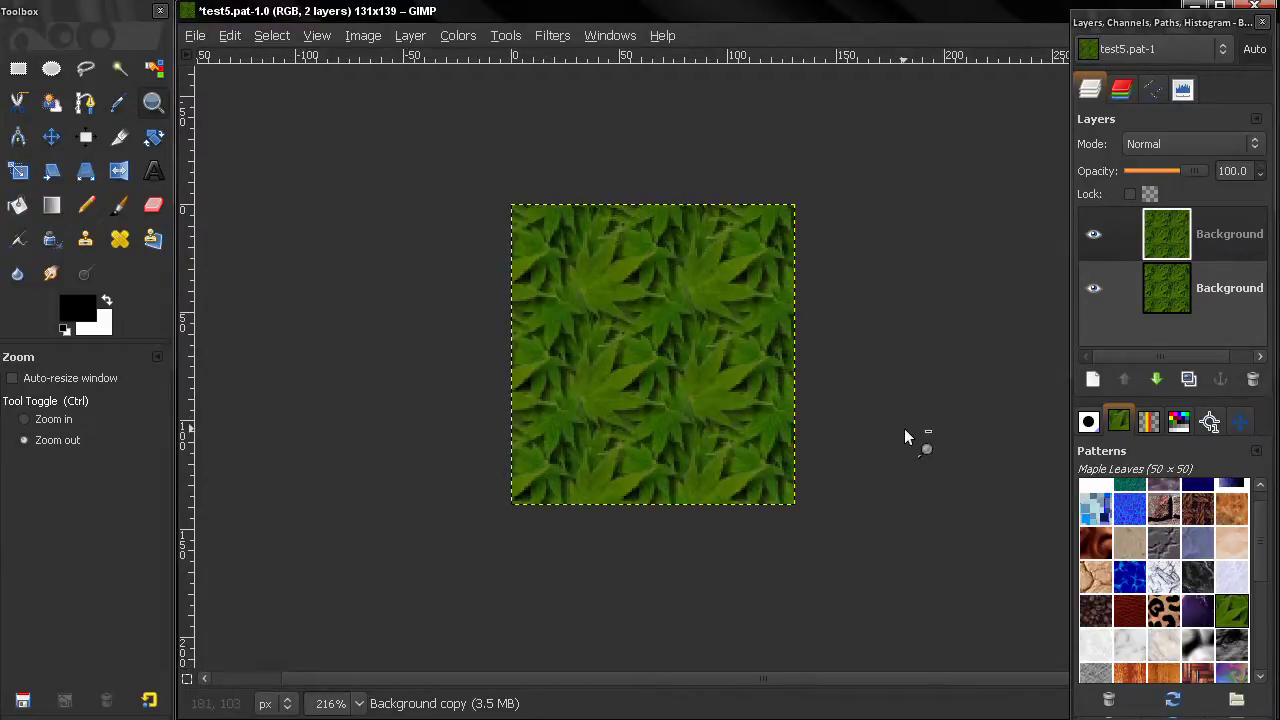
key("ctrl")
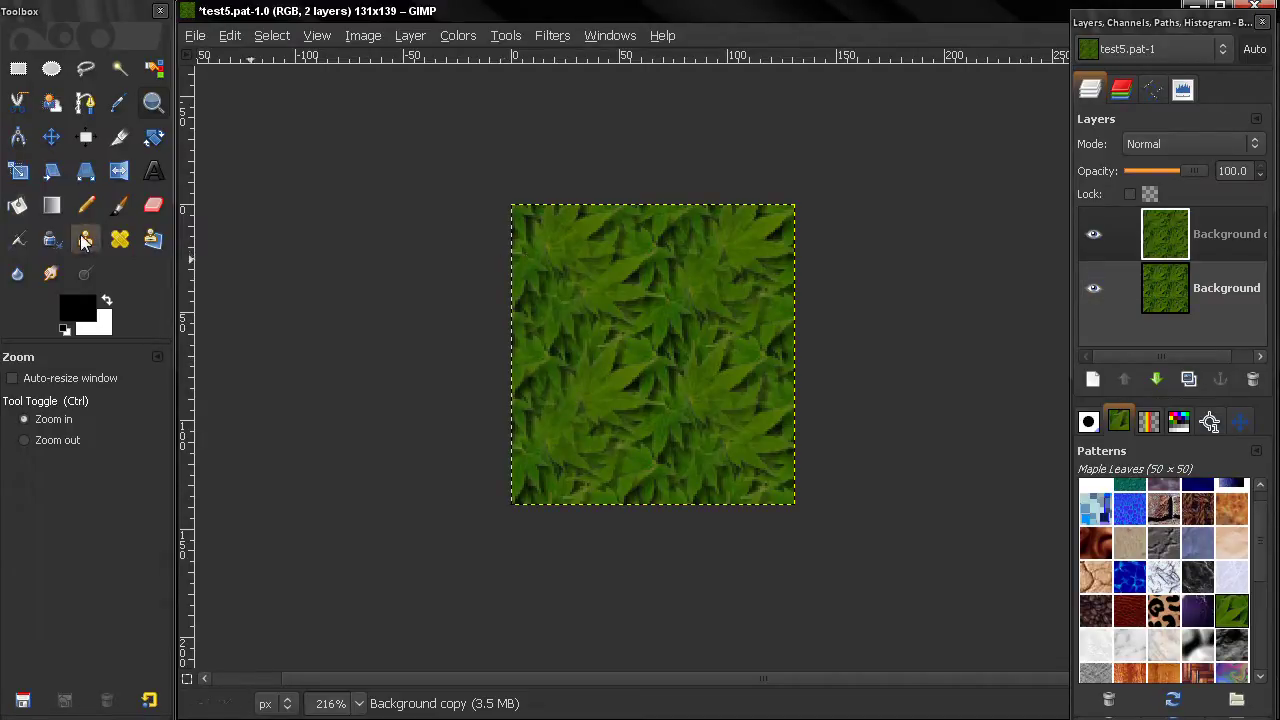
Select the Eraser and add an alpha channel to the Background copy layer.
left_click(150, 207)
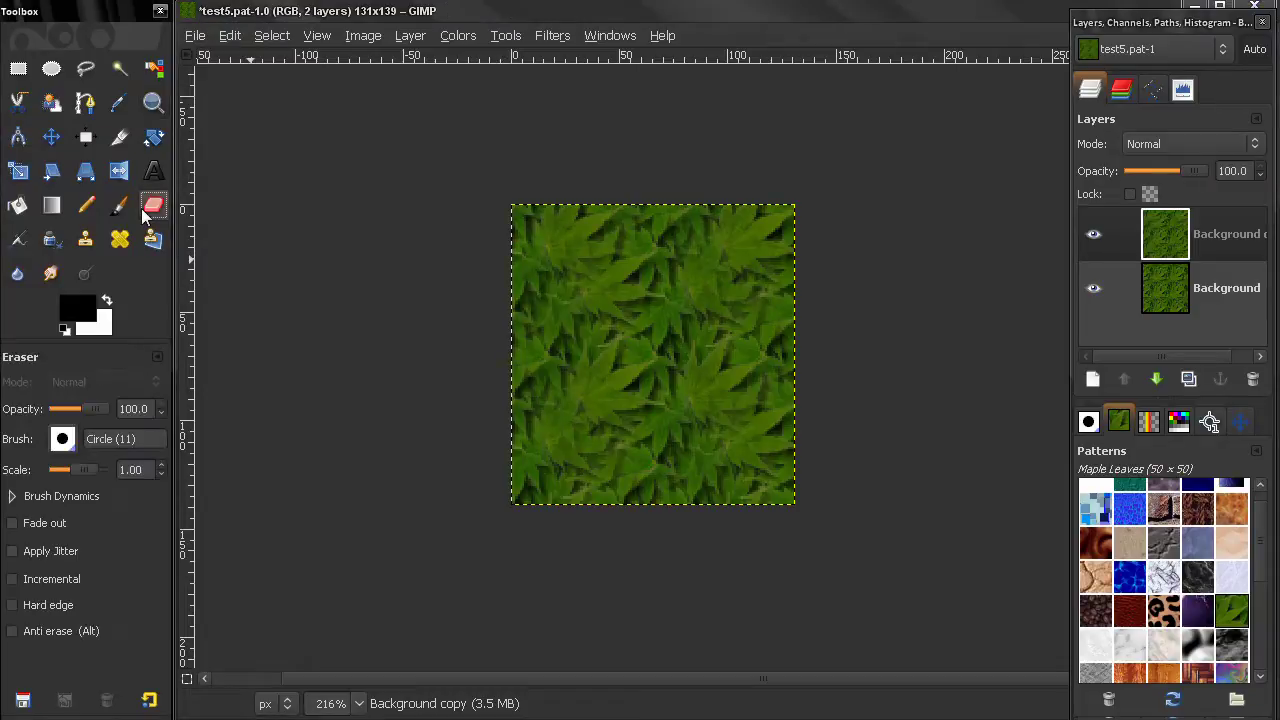
right_click(1188, 248)
left_click(1051, 655)
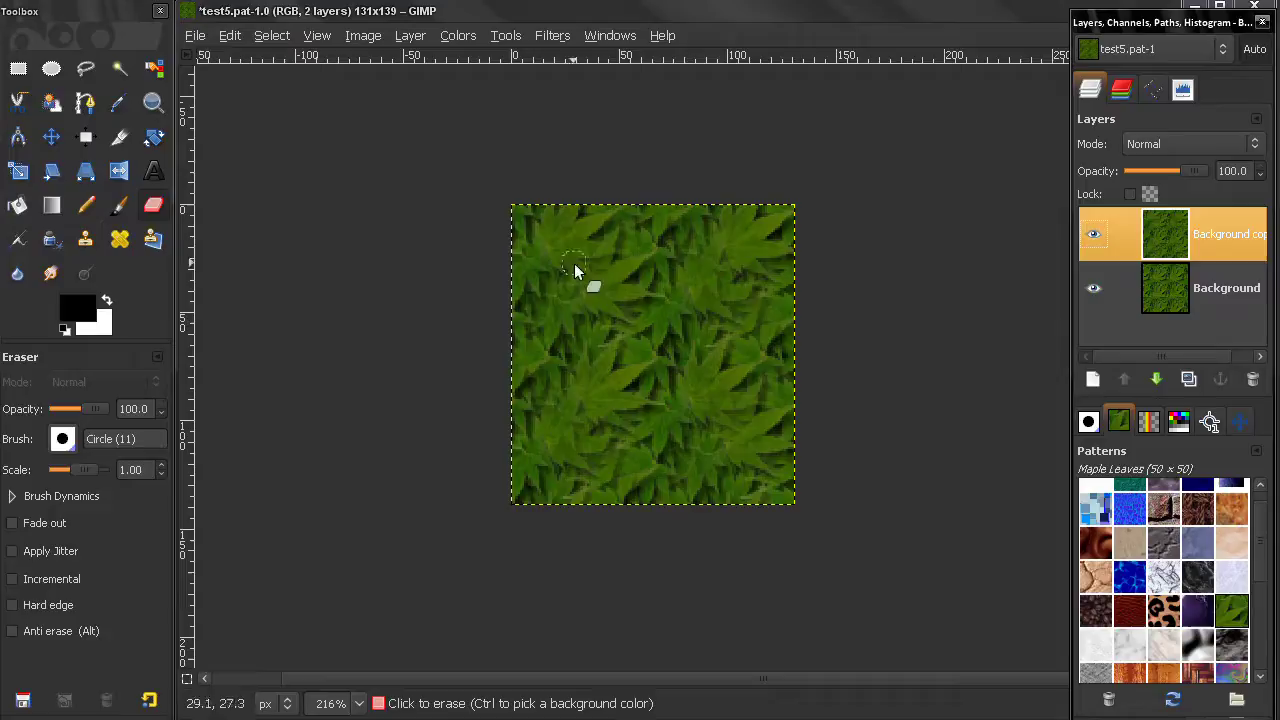
left_click(600, 262)
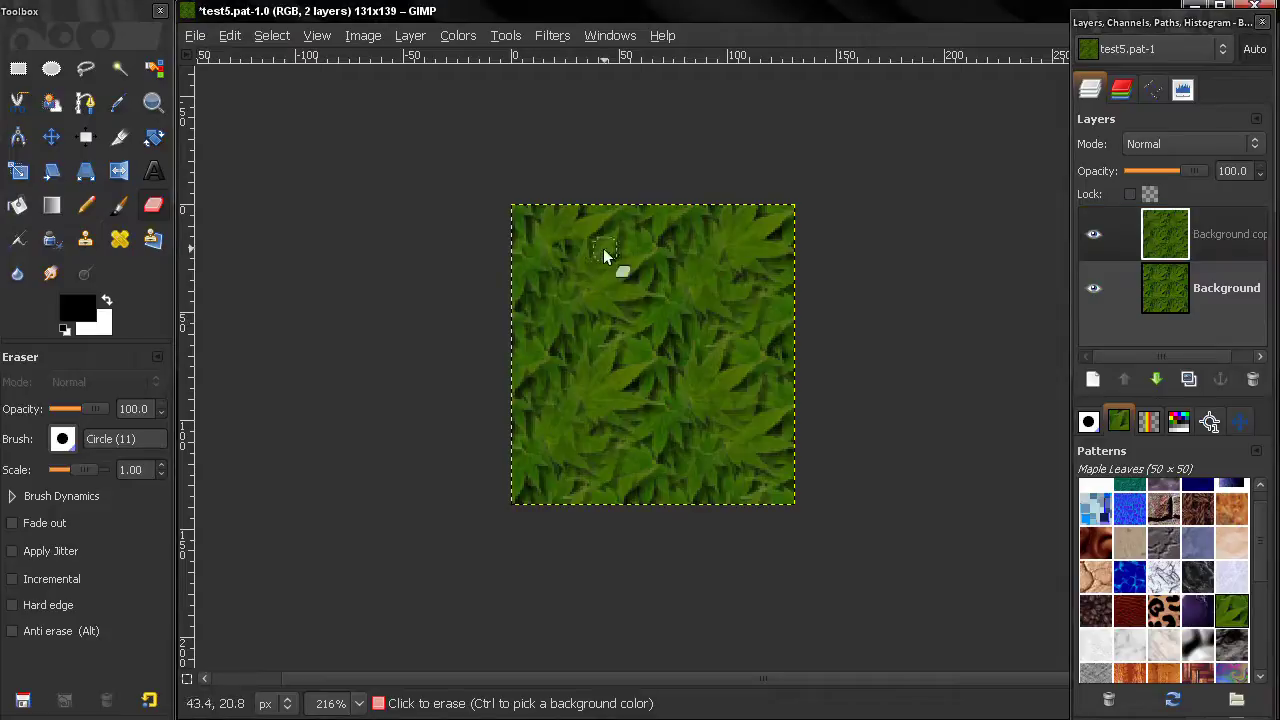
Erase most of the copy layer's interior with a Circle Fuzzy (19) brush at scale 2.00.
left_click(62, 438)
left_click(195, 548)
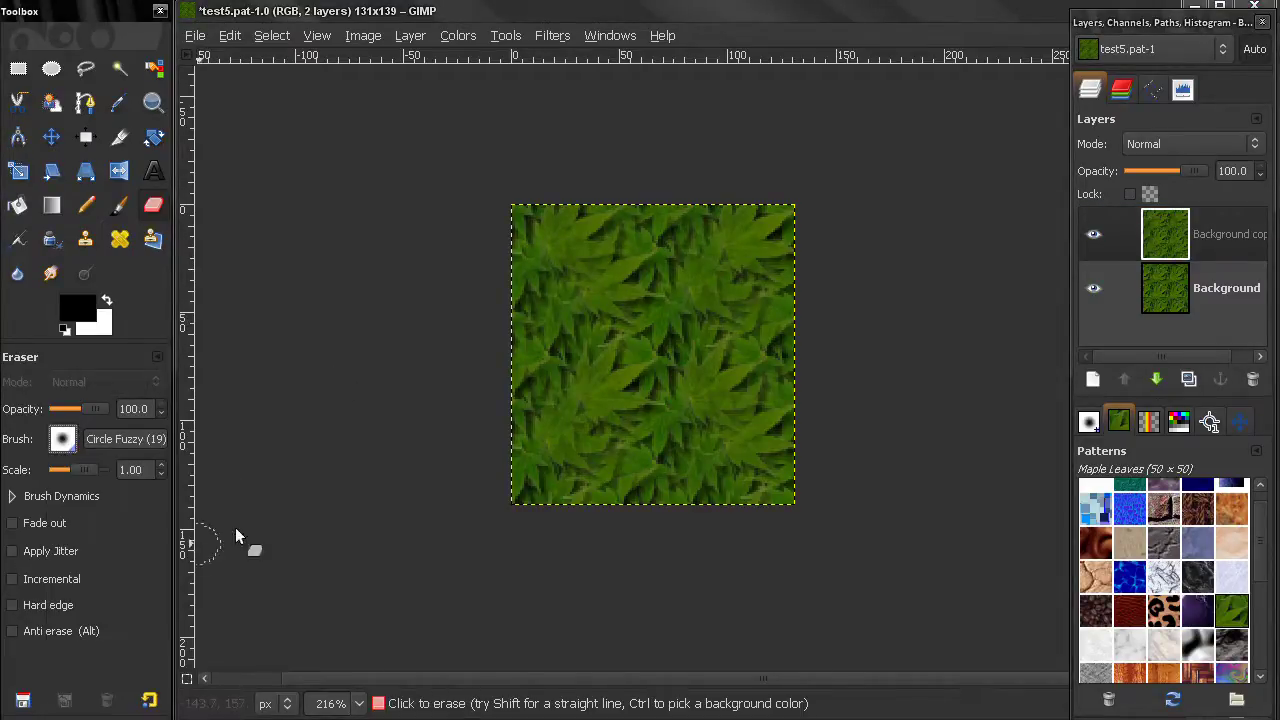
key("bracketright")
key("bracketright")
key("bracketright")
key("bracketright")
key("bracketright")
key("bracketright")
key("bracketright")
key("bracketright")
key("bracketright")
key("bracketright")
key("bracketright")
key("bracketright")
key("bracketright")
key("bracketleft")
key("bracketleft")
key("bracketleft")
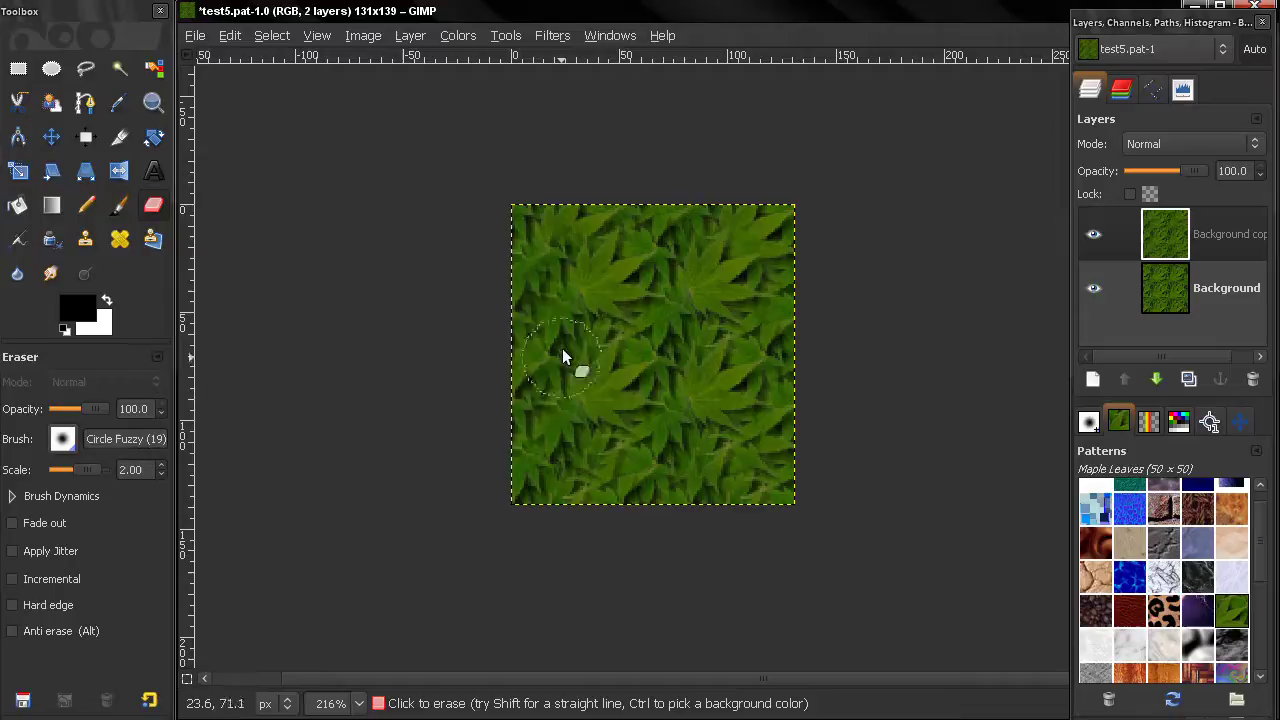
left_click_drag(1165, 234, 1158, 235)
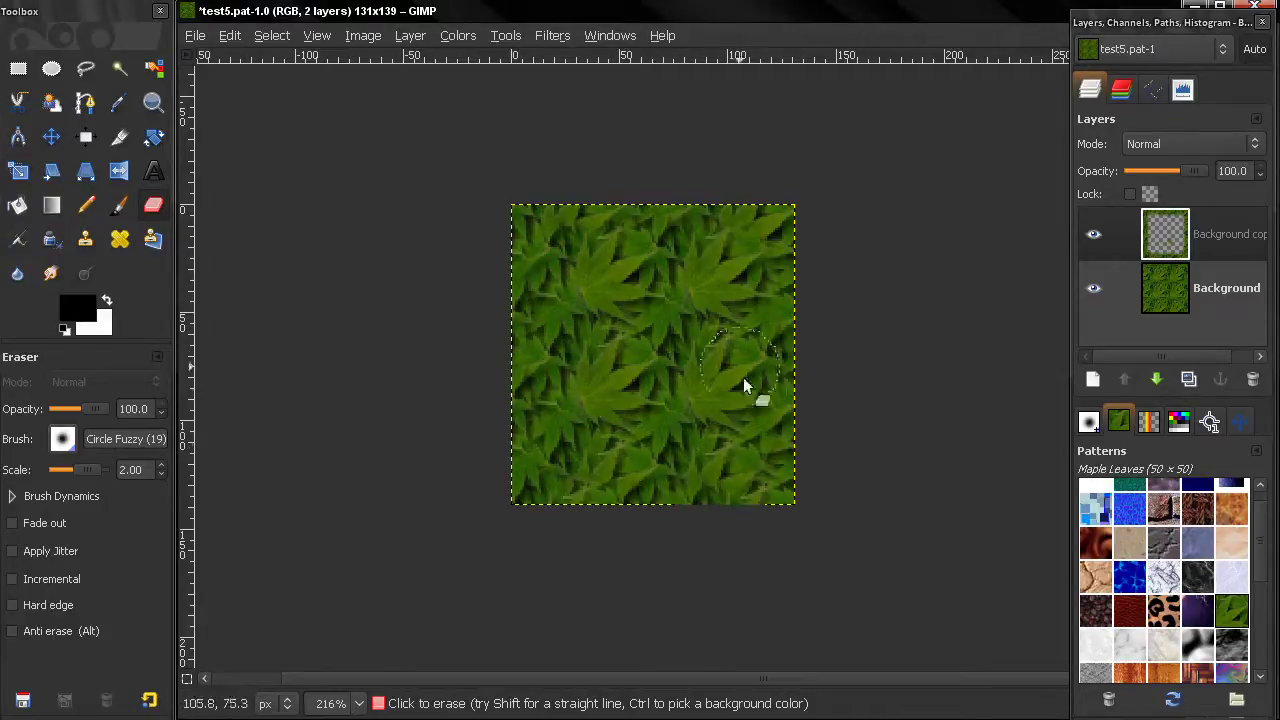
left_click(1162, 246)
Merge the tile into one layer and save it as test6.pat, described 'test6', in the patterns folder.
right_click(1110, 290)
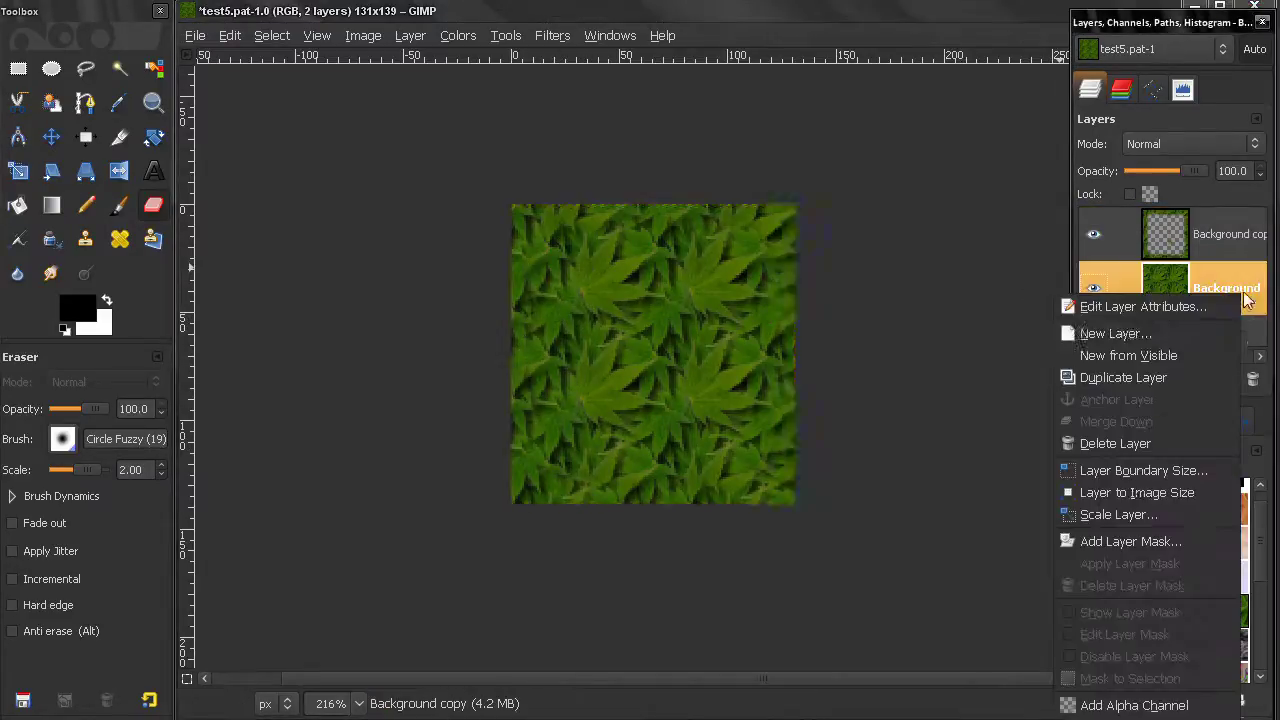
left_click(1134, 712)
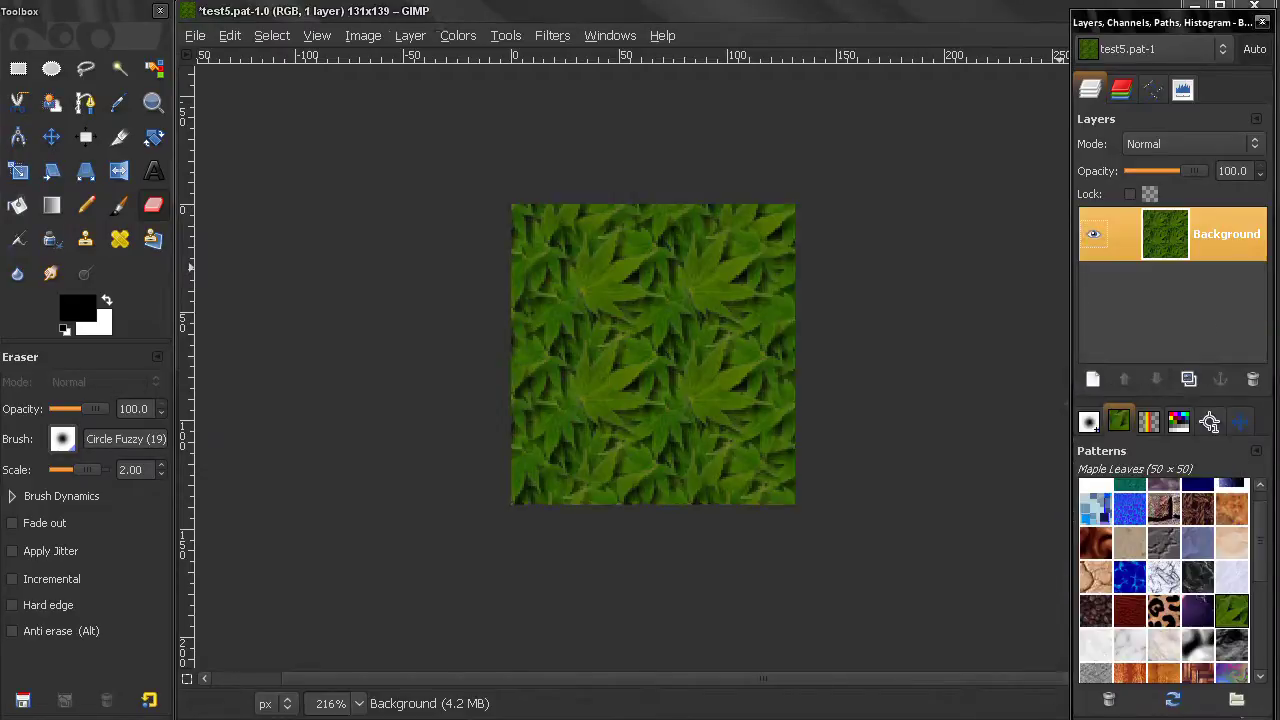
left_click(195, 36)
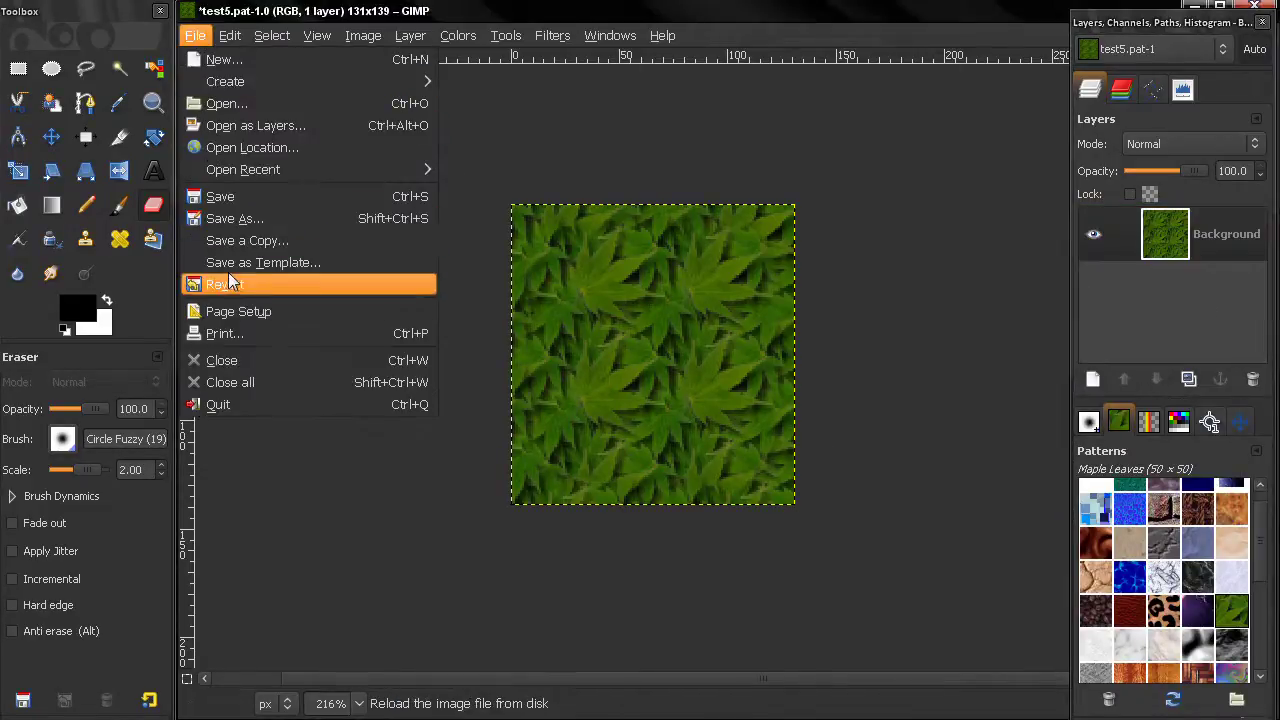
left_click(243, 218)
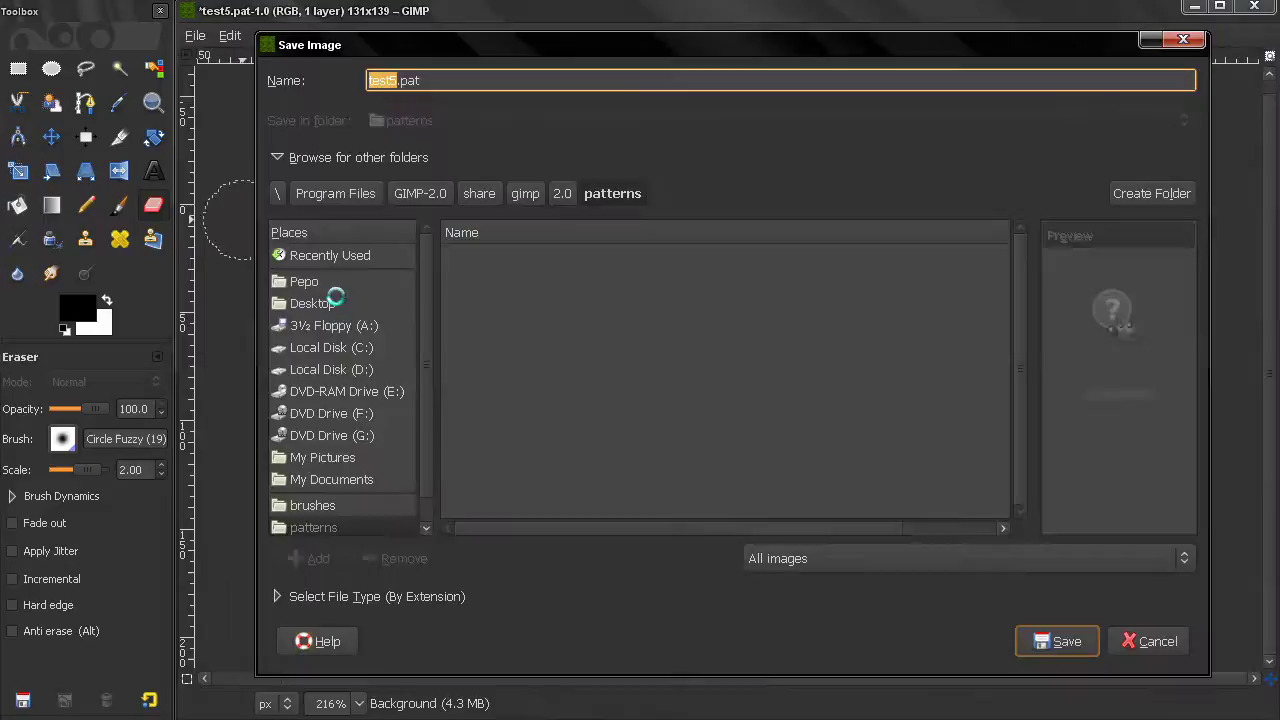
type("tes")
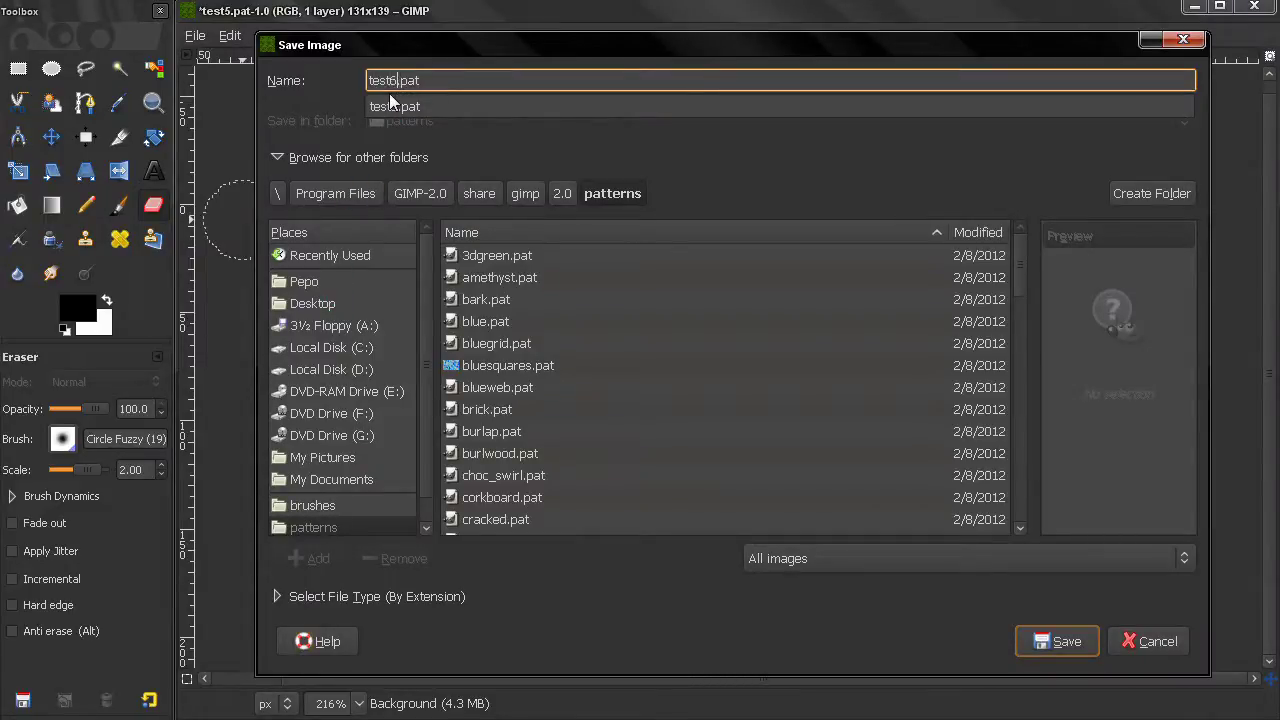
left_click(1053, 642)
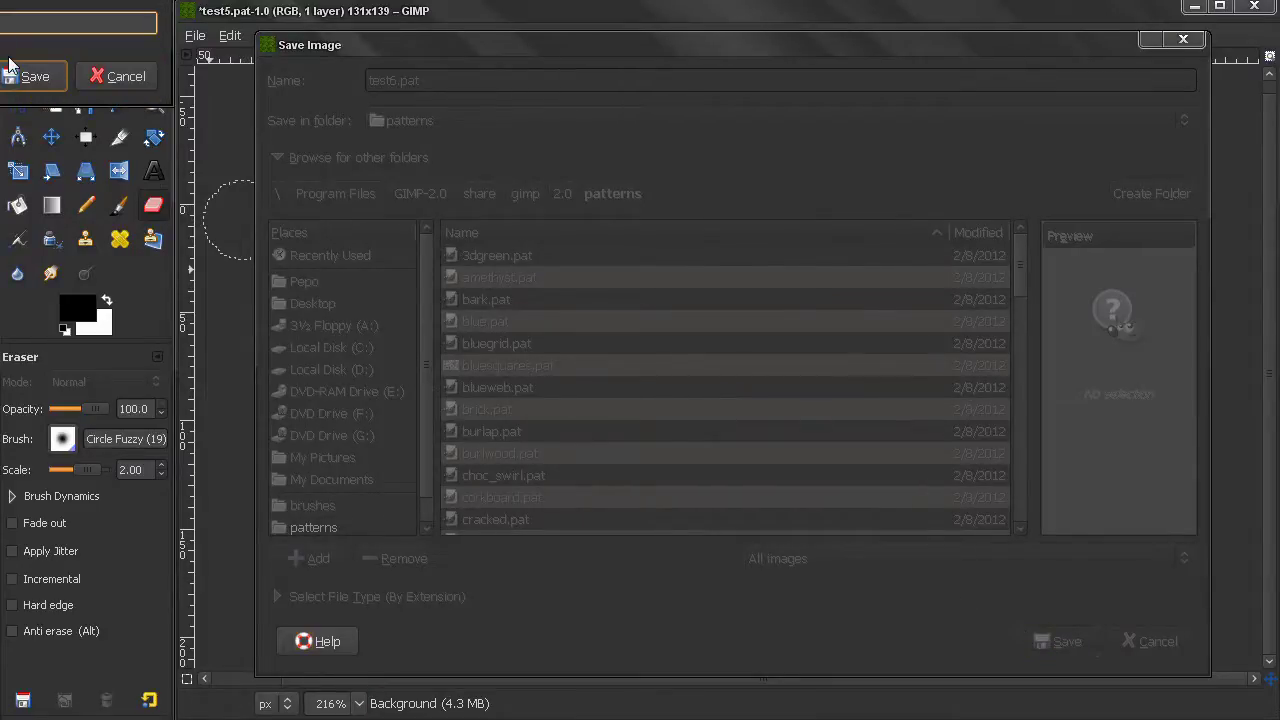
left_click_drag(115, 7, 521, 200)
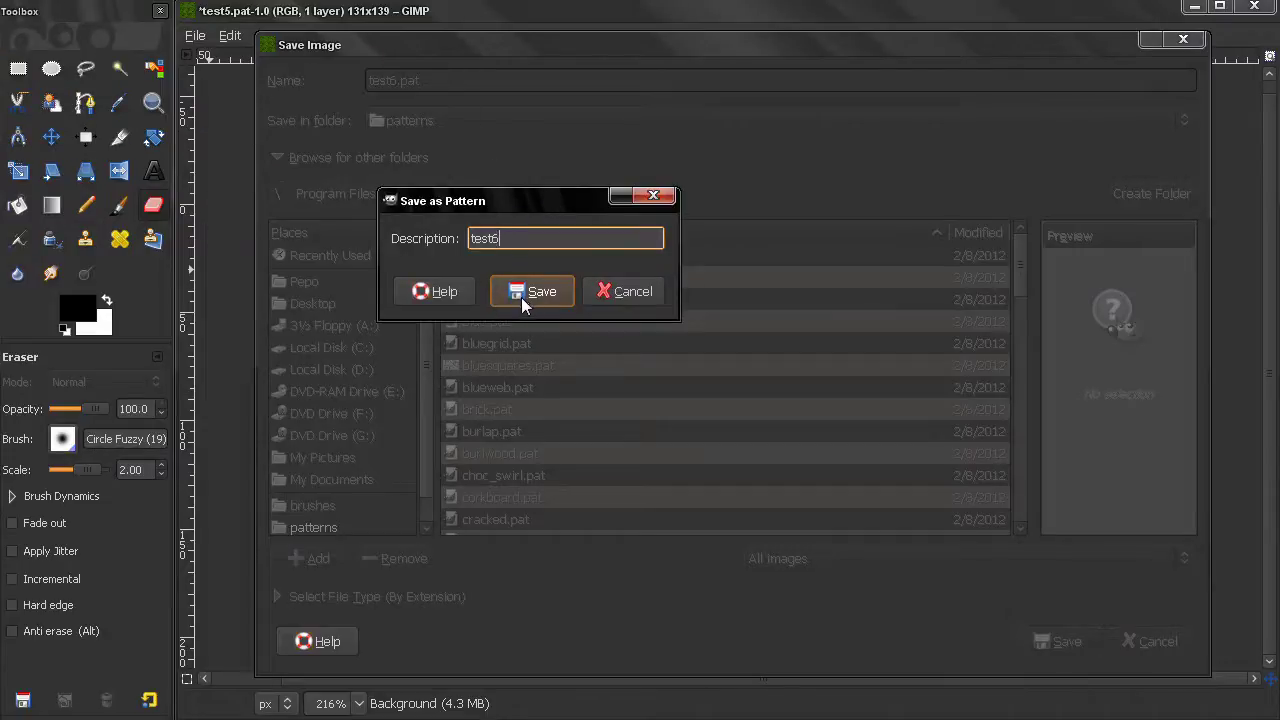
left_click(521, 293)
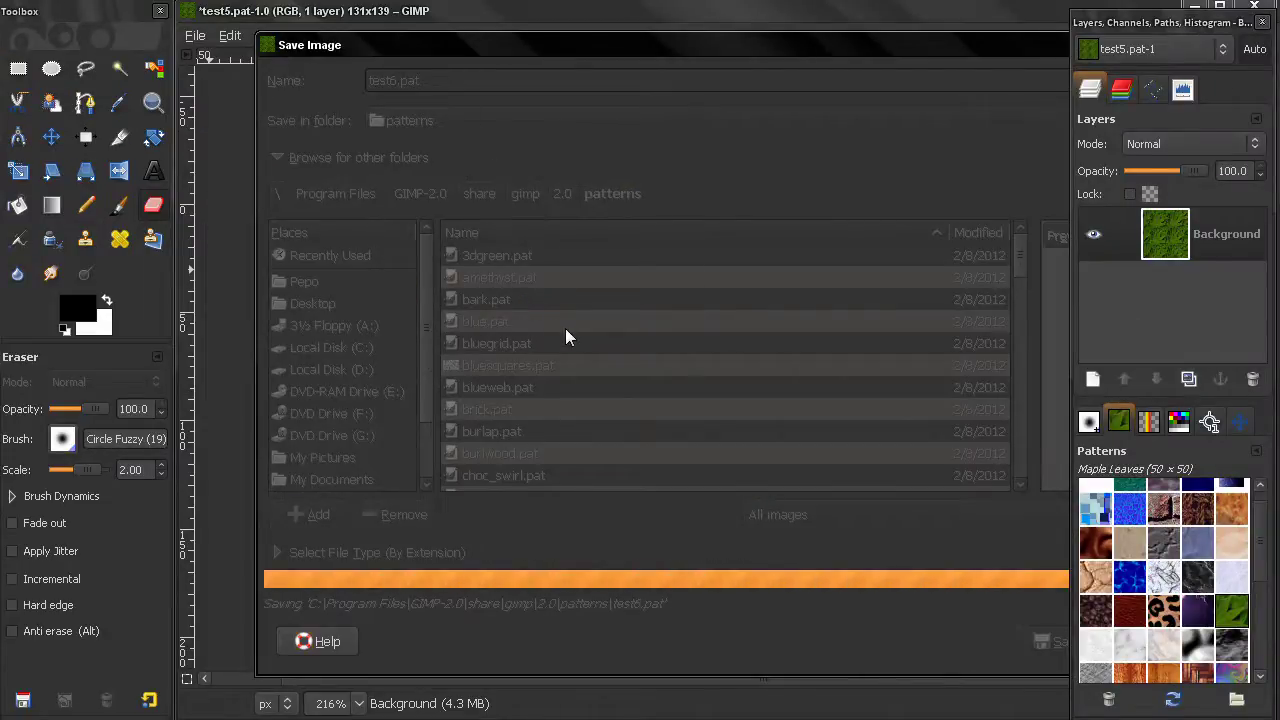
left_click(195, 35)
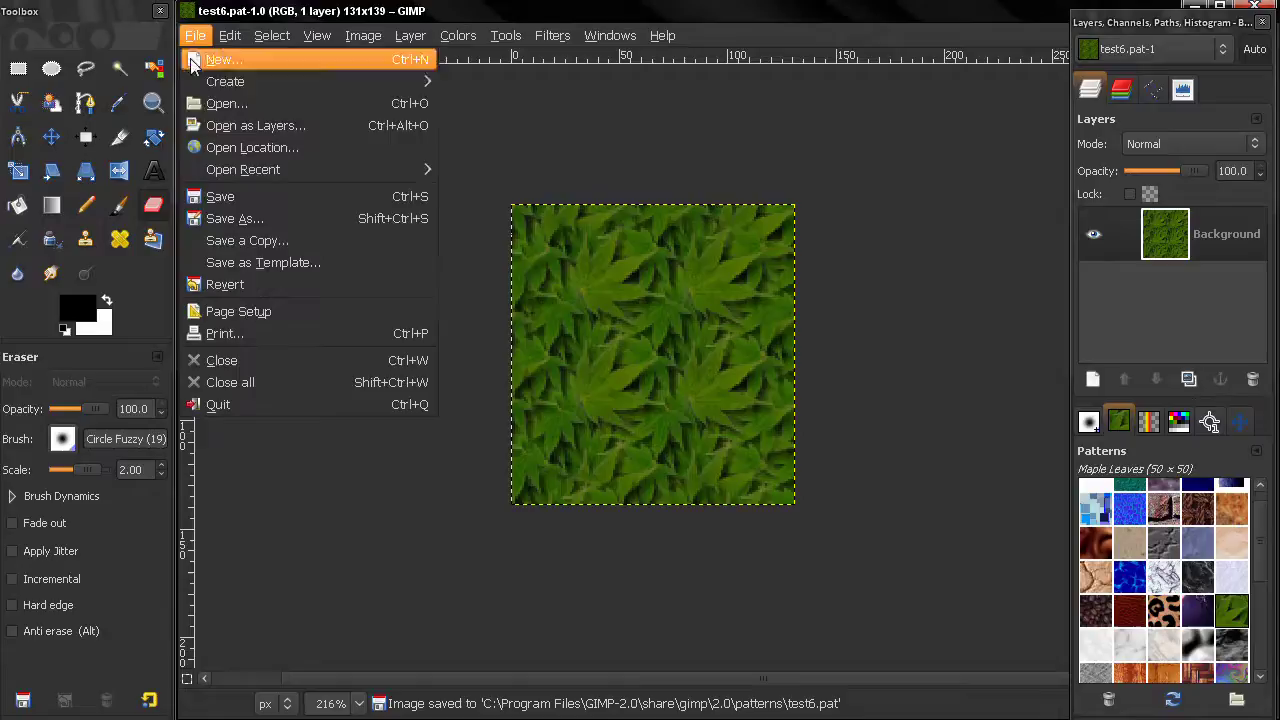
Close the saved test6 tile image and refresh the Patterns list.
left_click(271, 362)
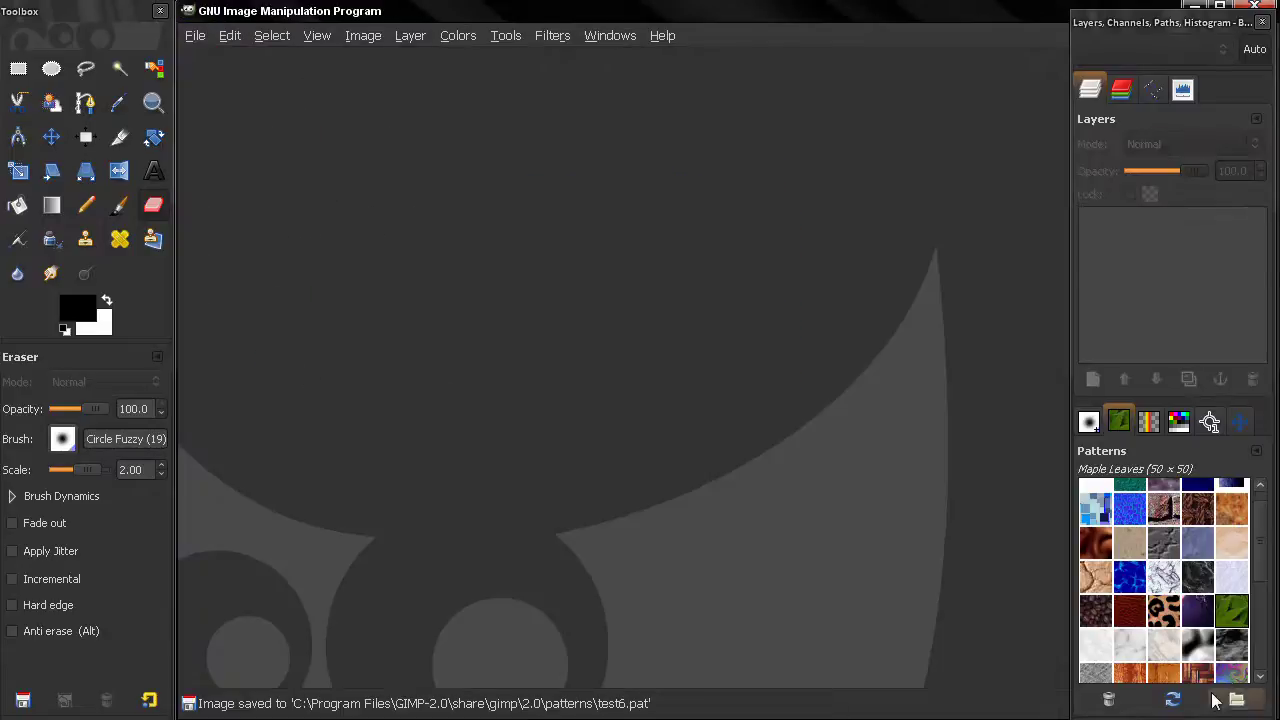
left_click(1172, 699)
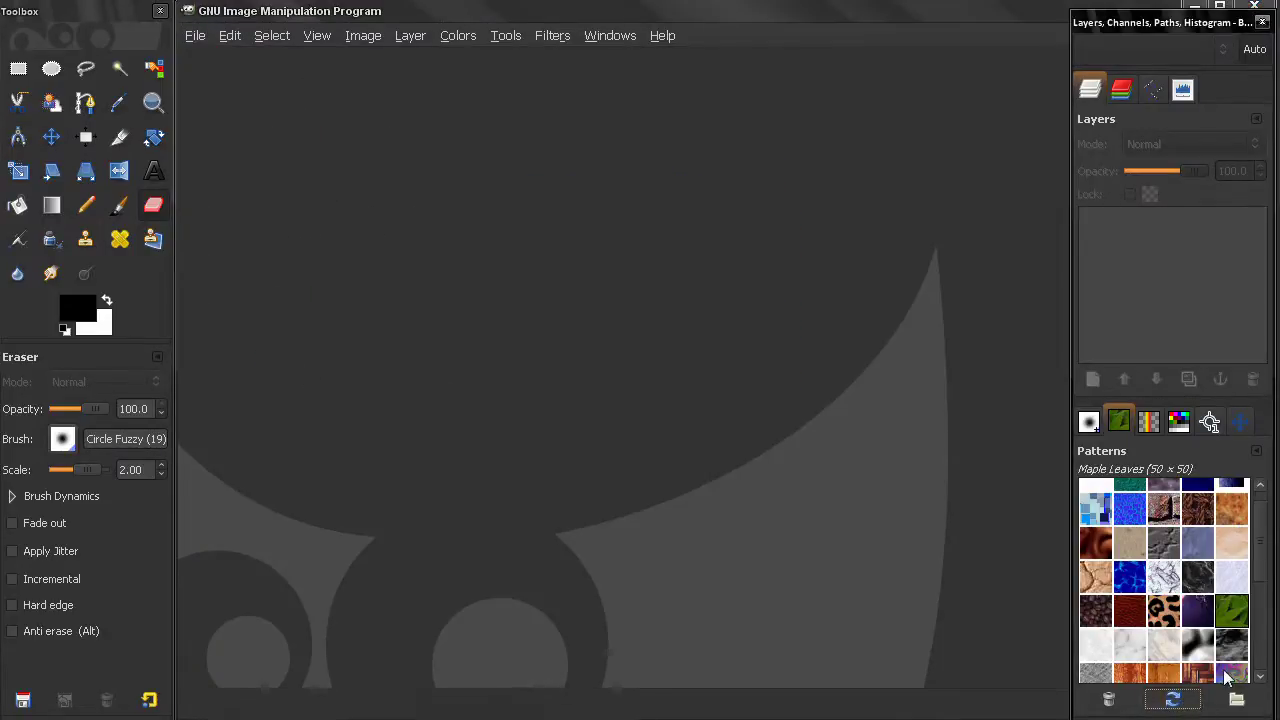
left_click_drag(1262, 558, 1268, 660)
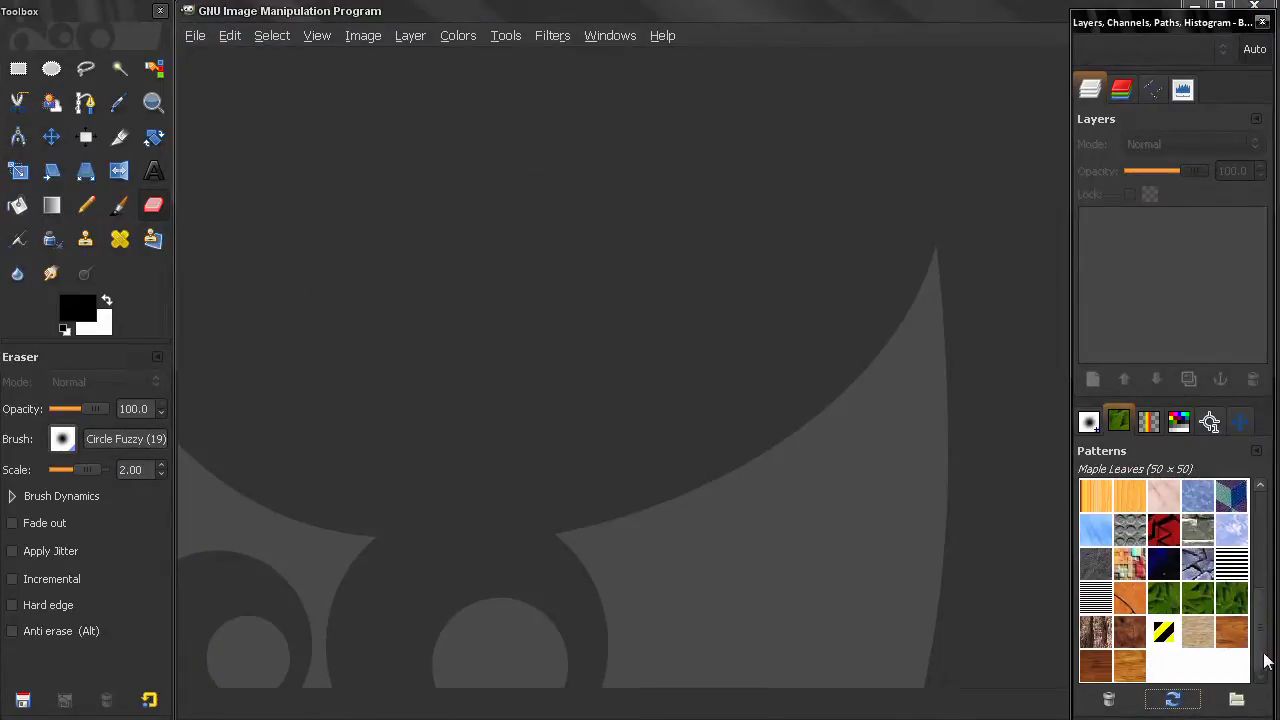
Create a new blank 800×600 image.
left_click(195, 36)
left_click(197, 55)
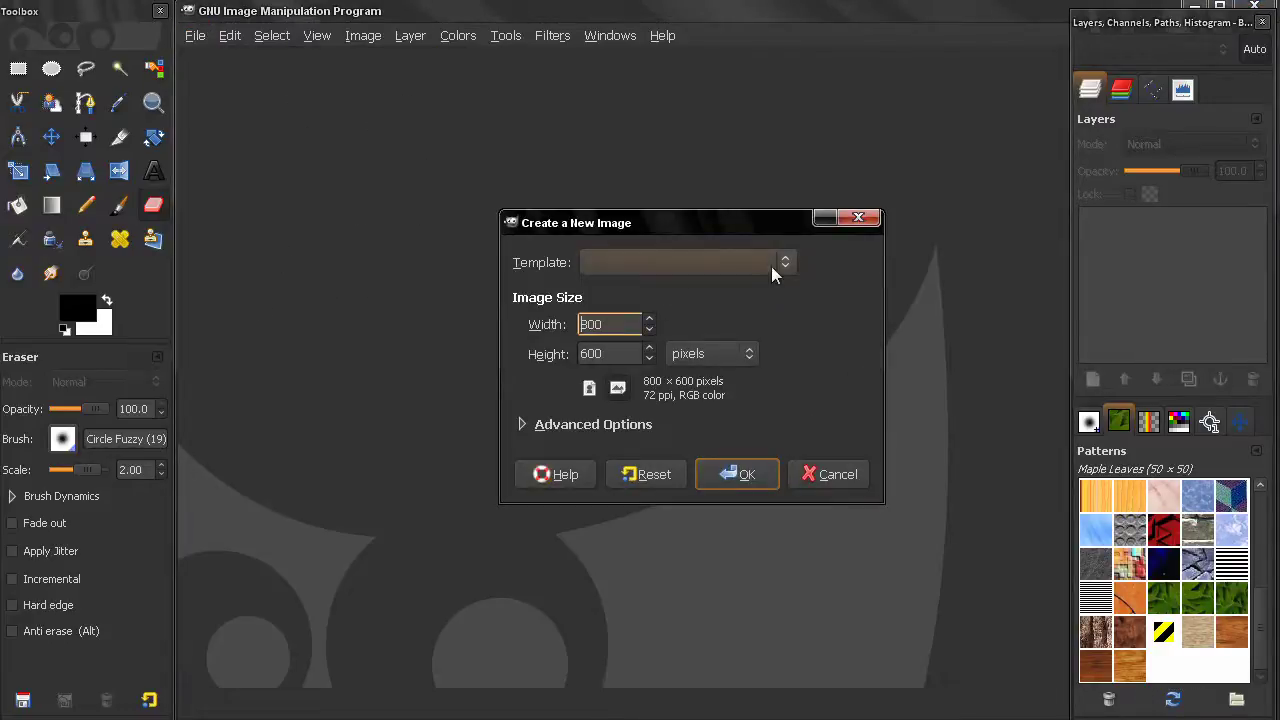
left_click(732, 472)
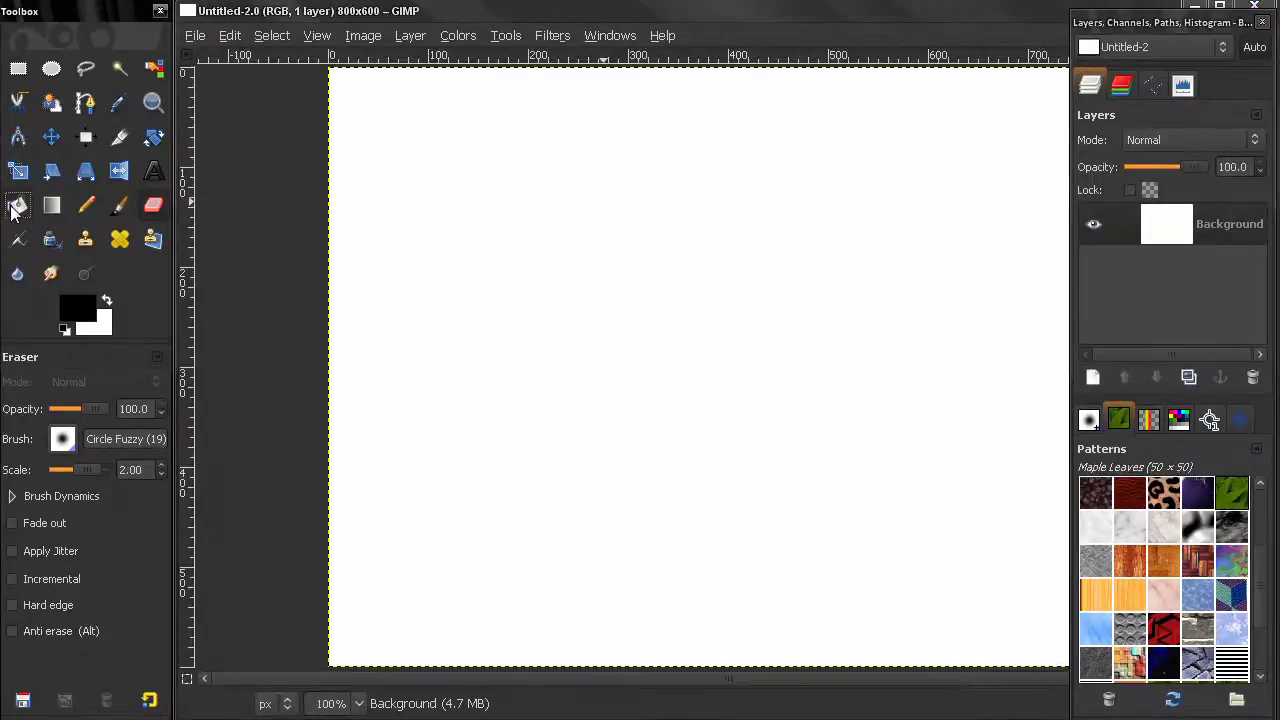
Bucket-fill the whole canvas with the test6 pattern.
left_click(16, 206)
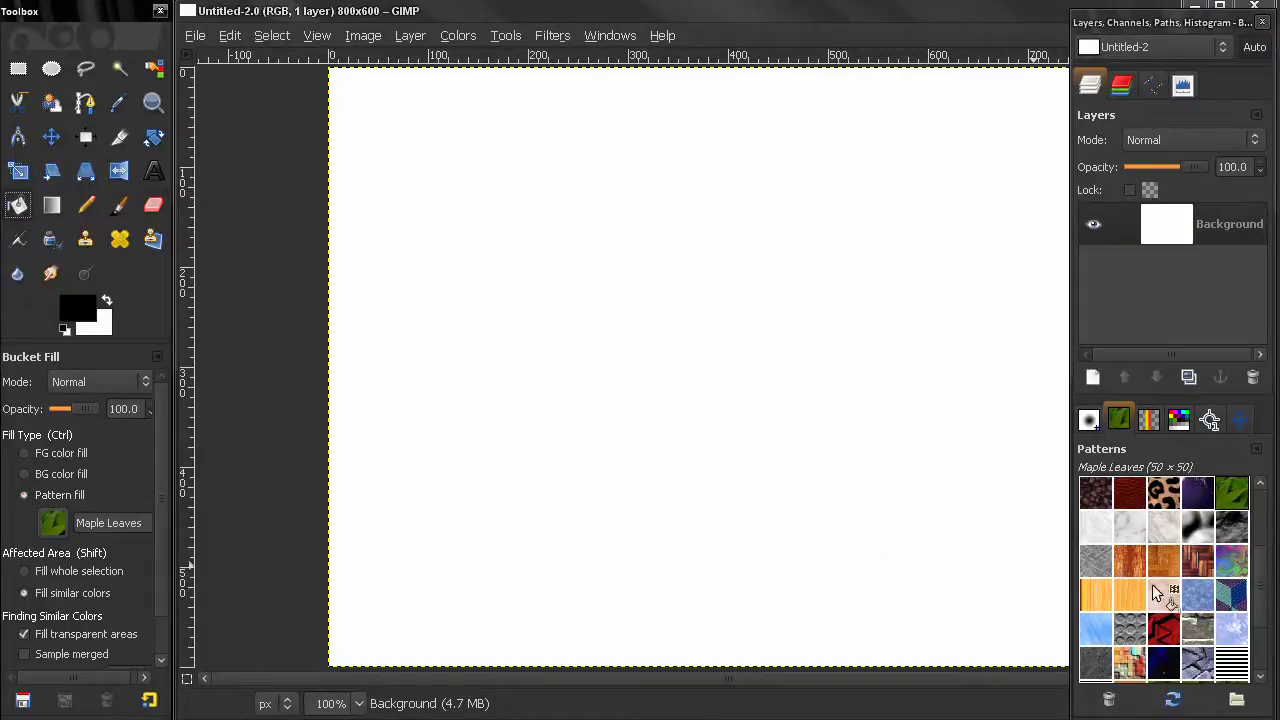
scroll(1260, 640, "down", 3)
left_click(1233, 600)
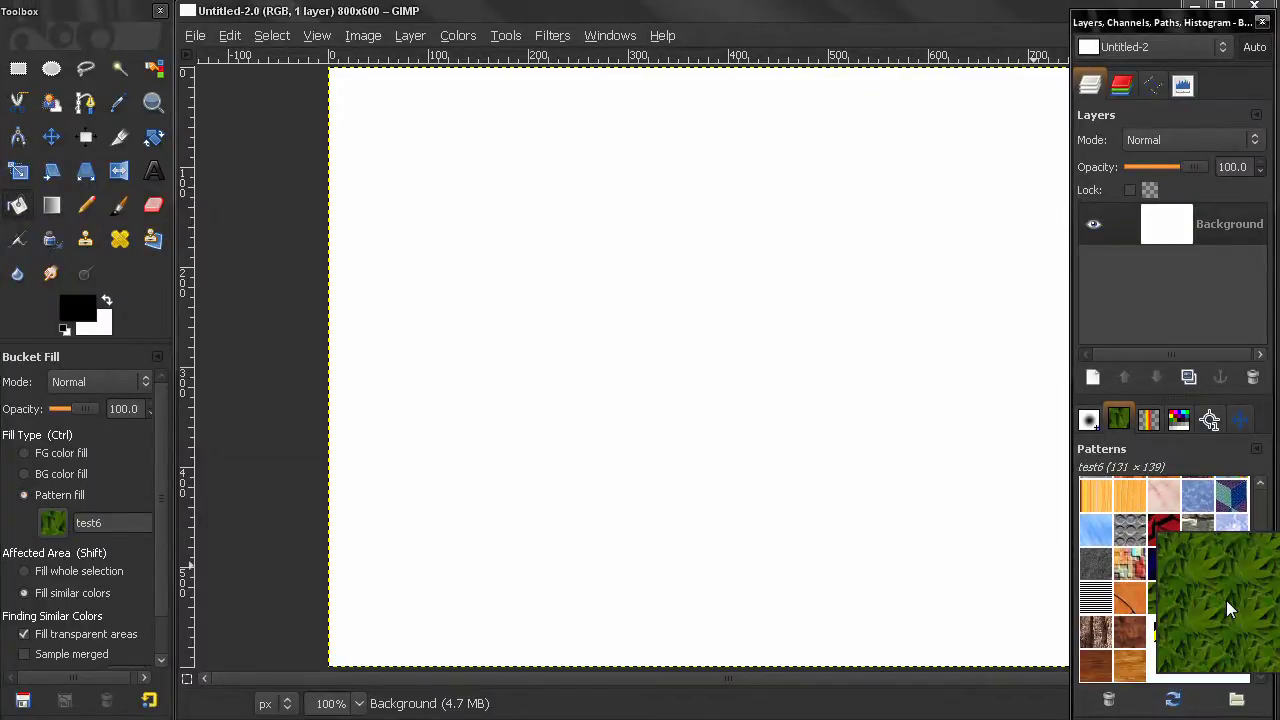
left_click(726, 381)
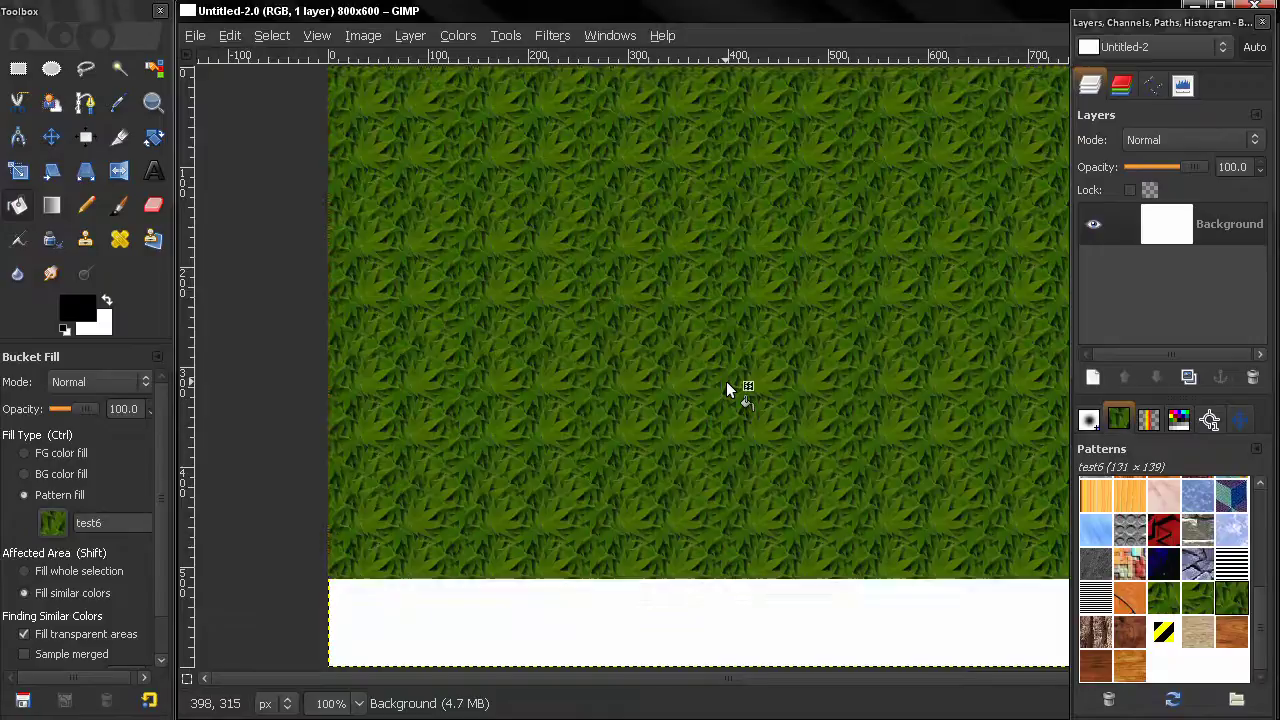
Zoom into the top-left of the tiled fill to inspect it, then return to 100%.
left_click_drag(695, 339, 609, 383)
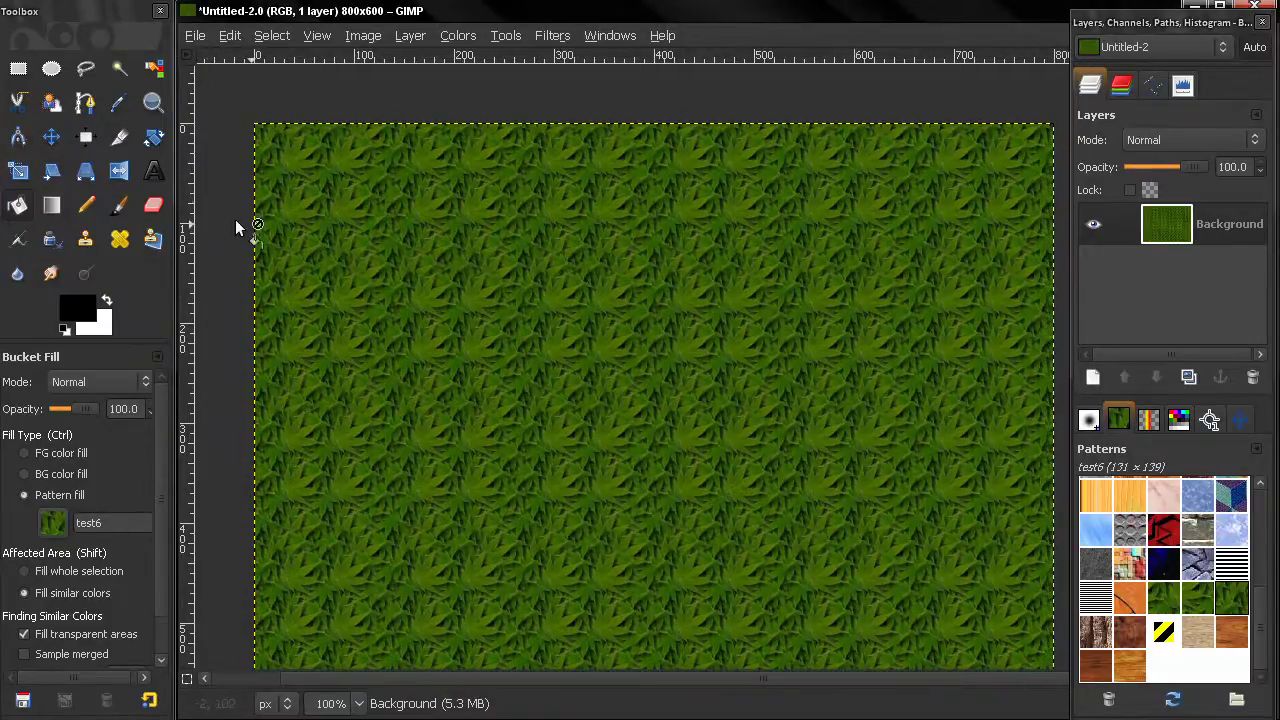
left_click(153, 102)
left_click_drag(213, 113, 488, 357)
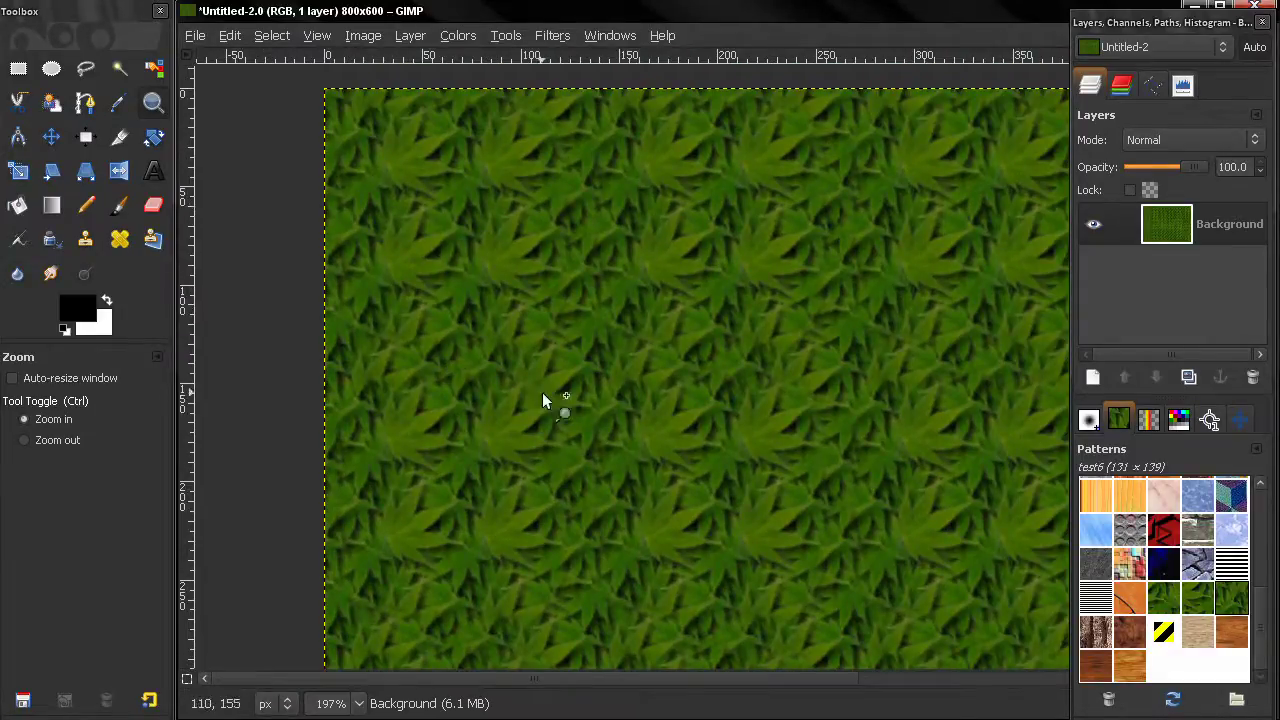
left_click_drag(626, 386, 587, 370)
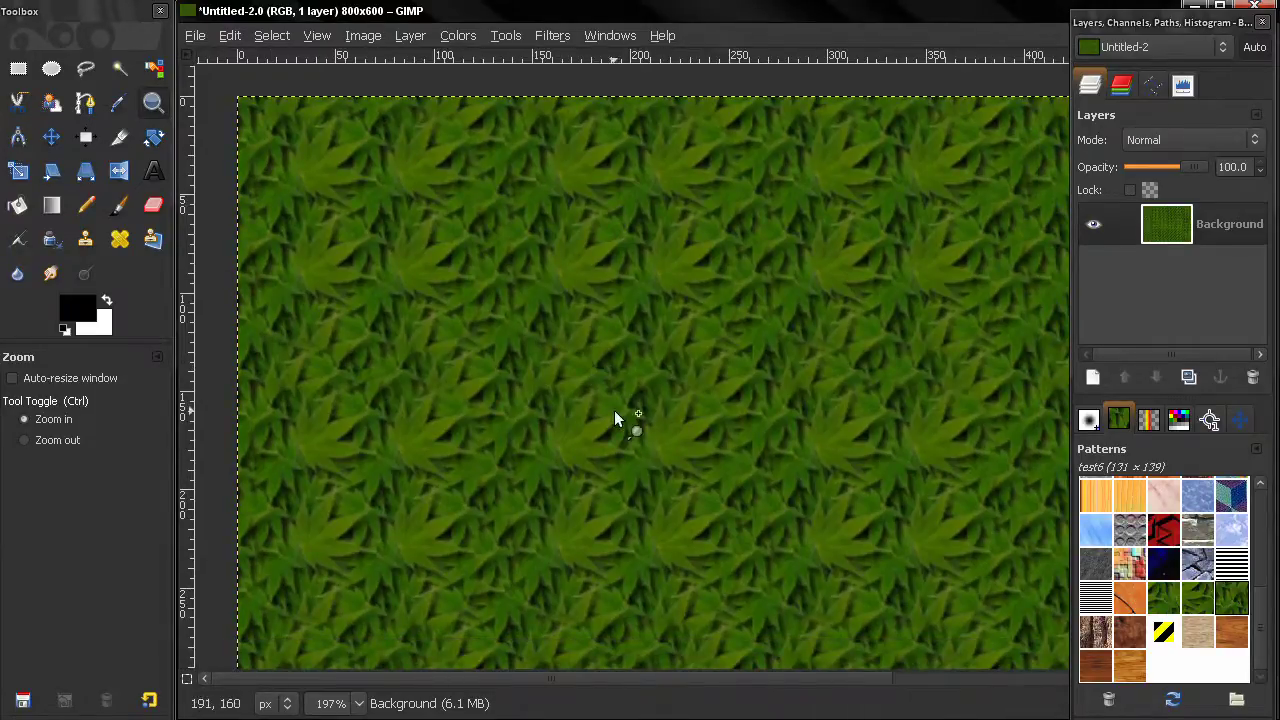
key("1")
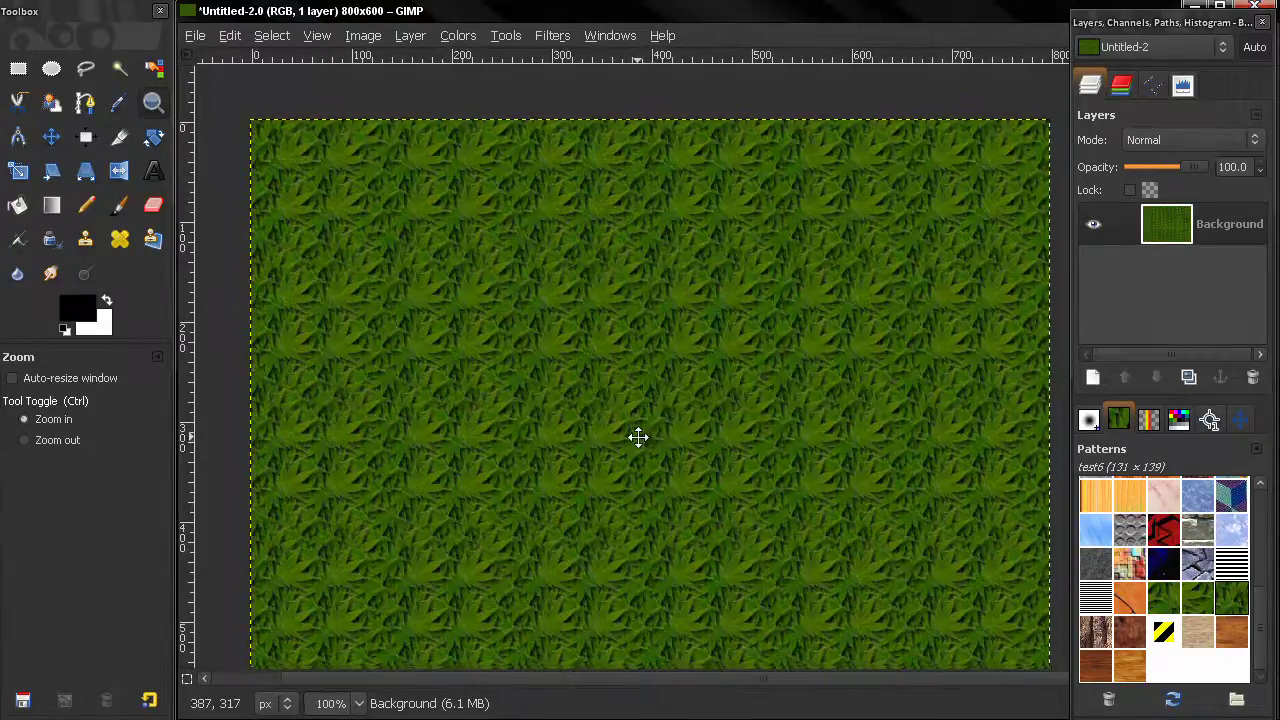
left_click_drag(638, 437, 628, 423)
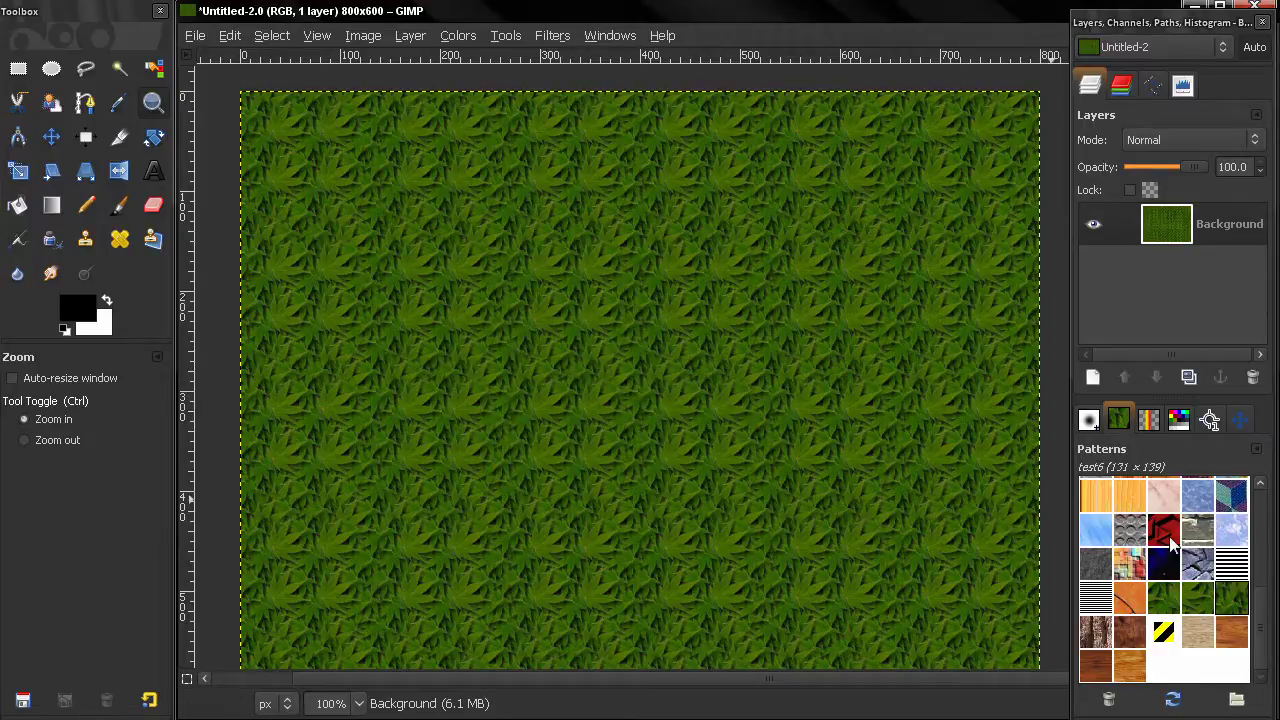
Pick the Dried mud (100 × 100) pattern in the Patterns panel and preview it.
scroll(1161, 534, "up", 4)
left_click(1104, 507)
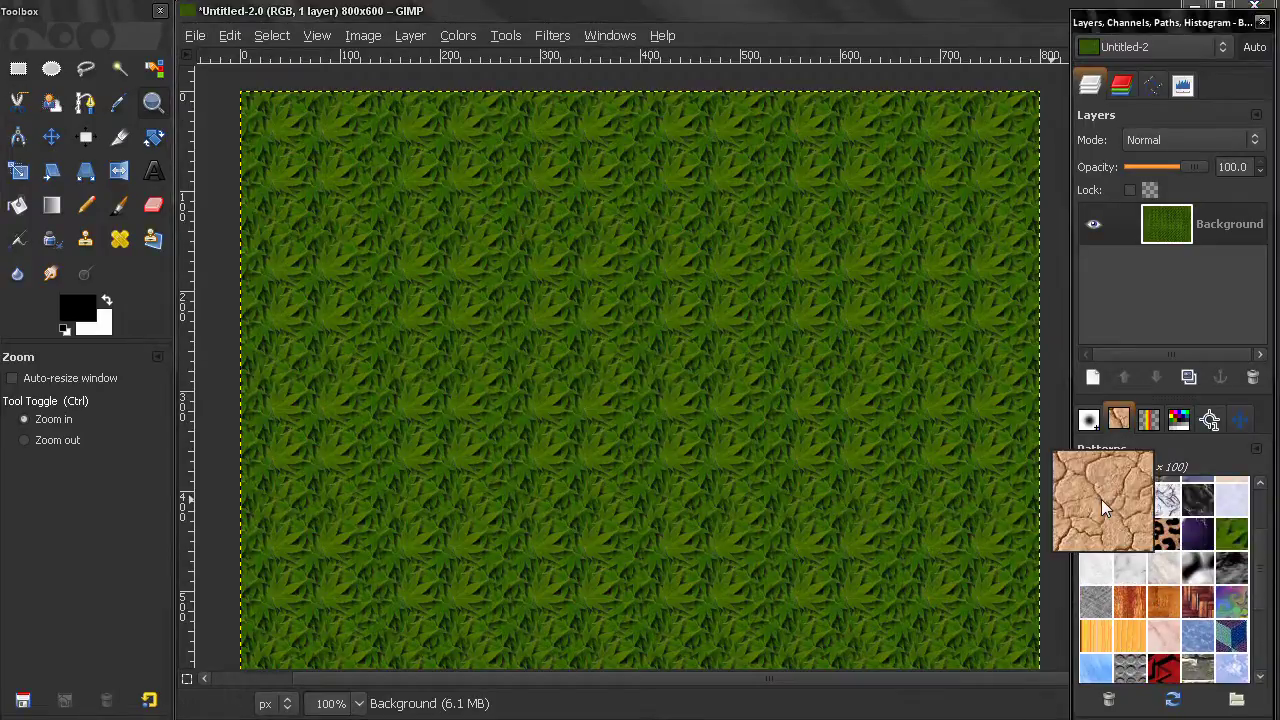
scroll(1175, 530, "up", 3)
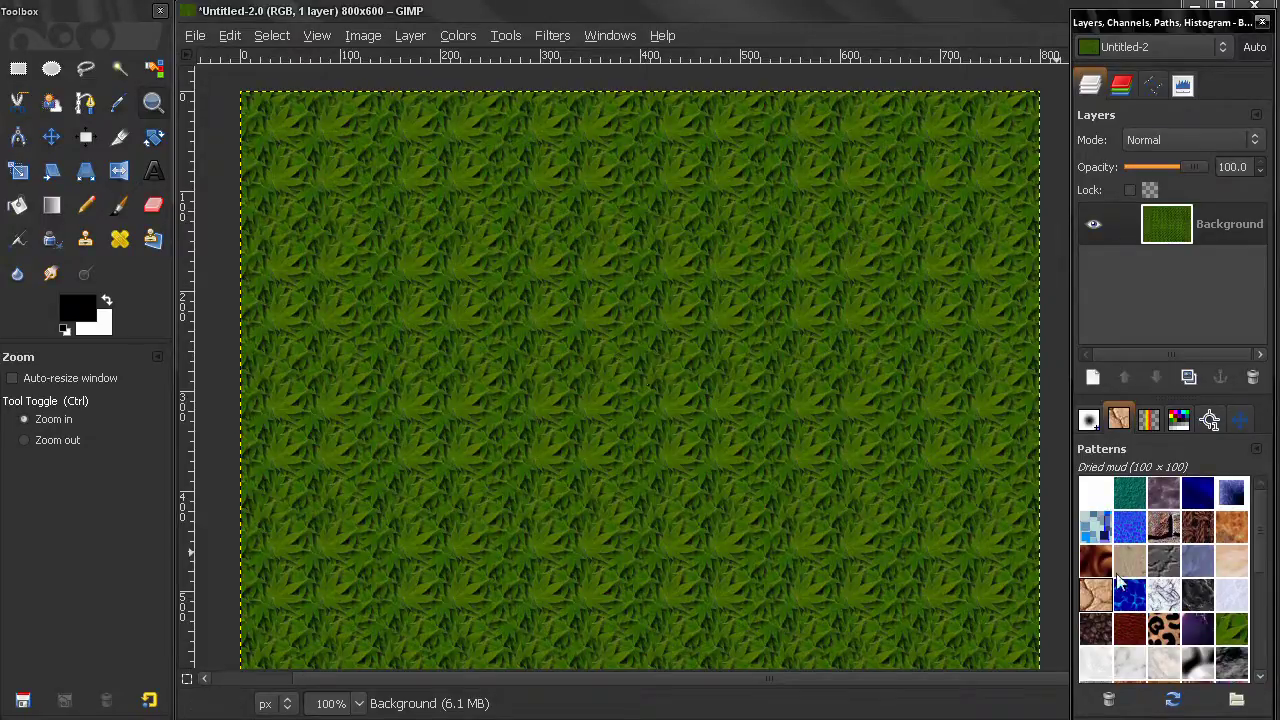
scroll(1135, 572, "down", 4)
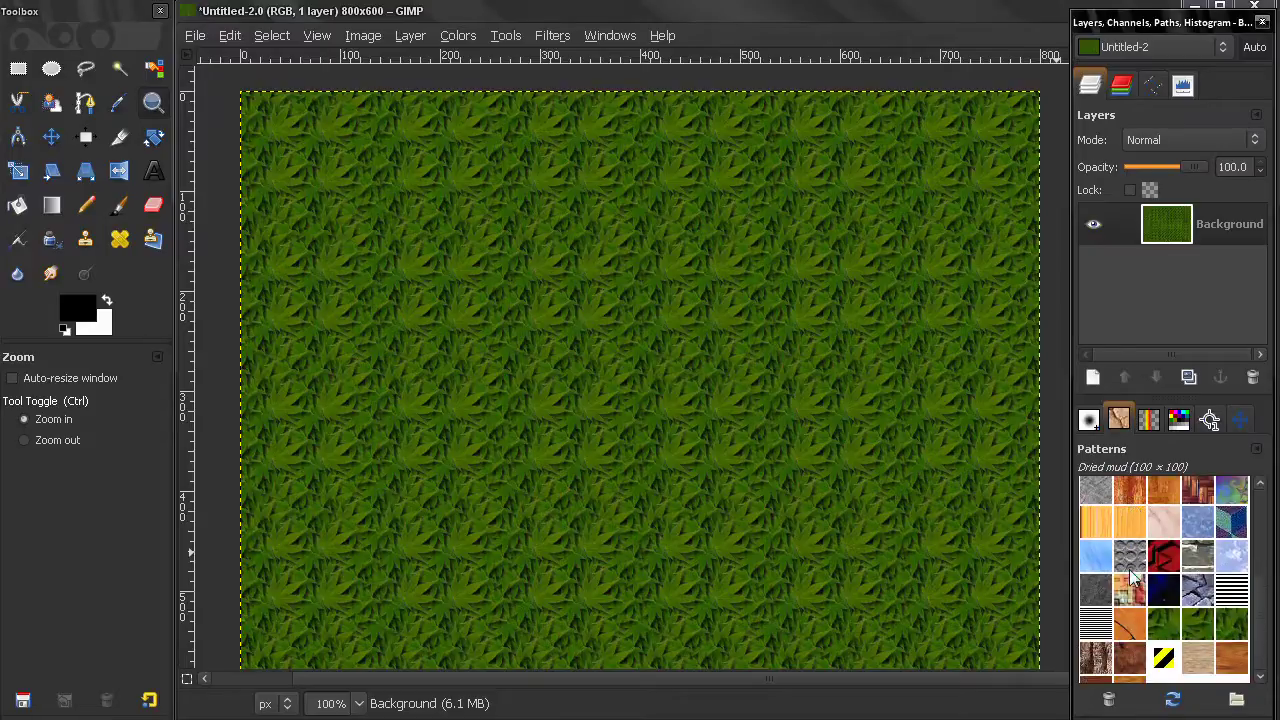
scroll(1240, 628, "up", 5)
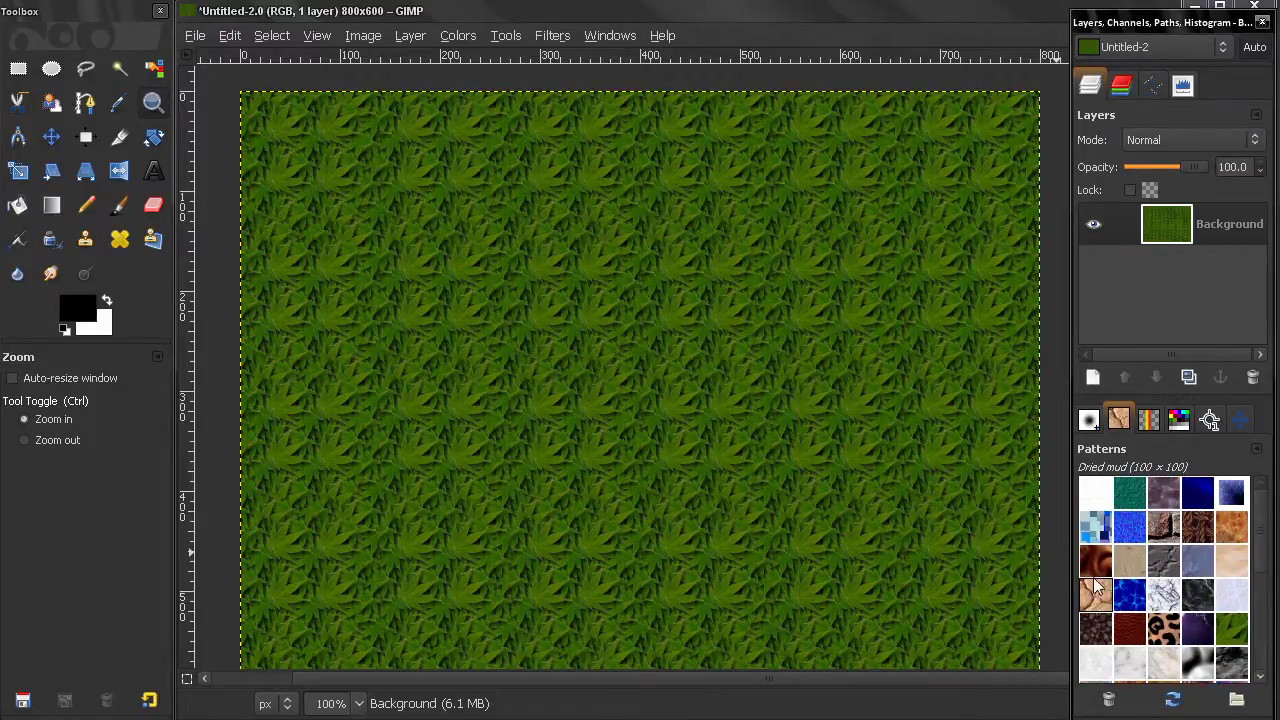
left_click(1093, 602)
left_click(195, 35)
Close the leafy image without saving and create a new 100×100 image.
left_click(240, 360)
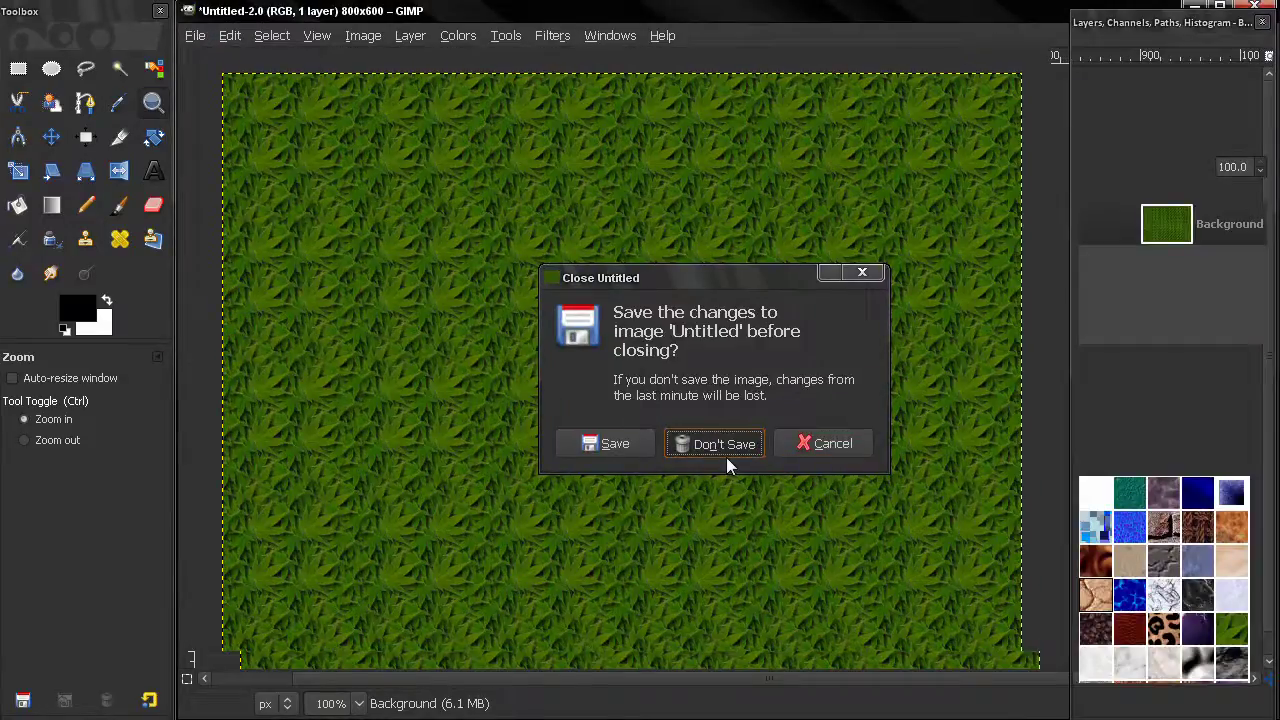
left_click(726, 457)
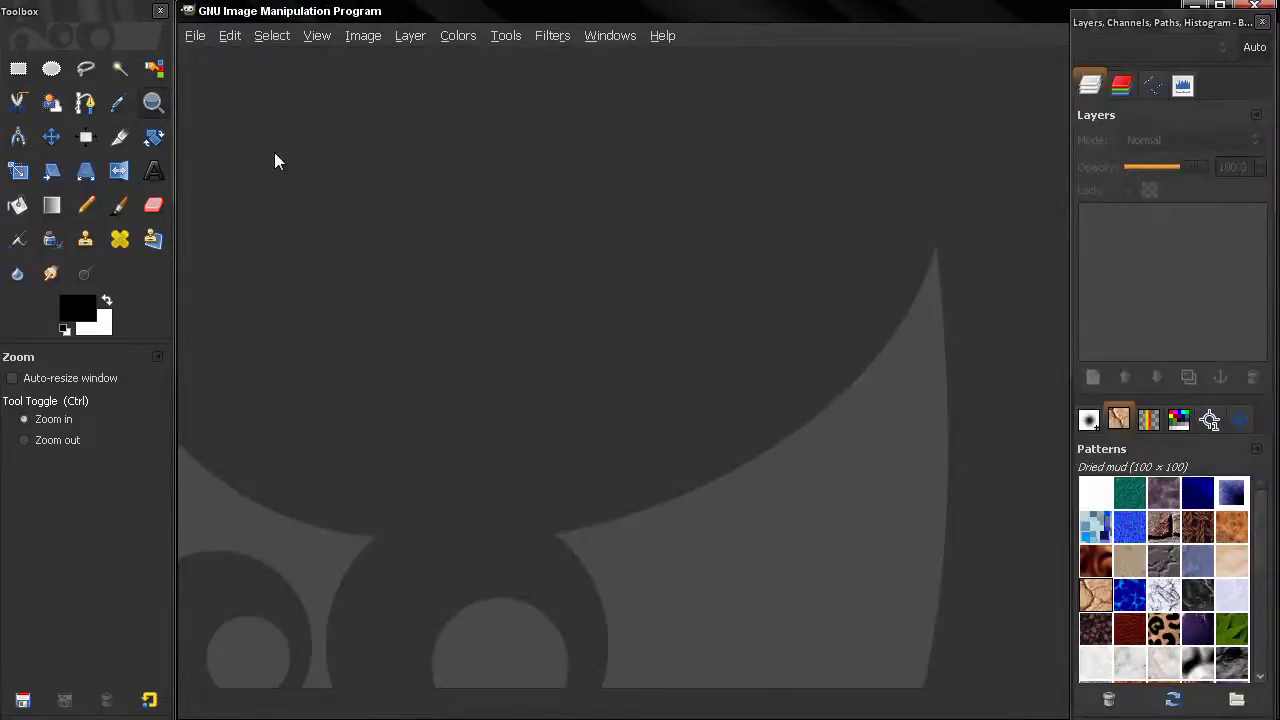
left_click(195, 36)
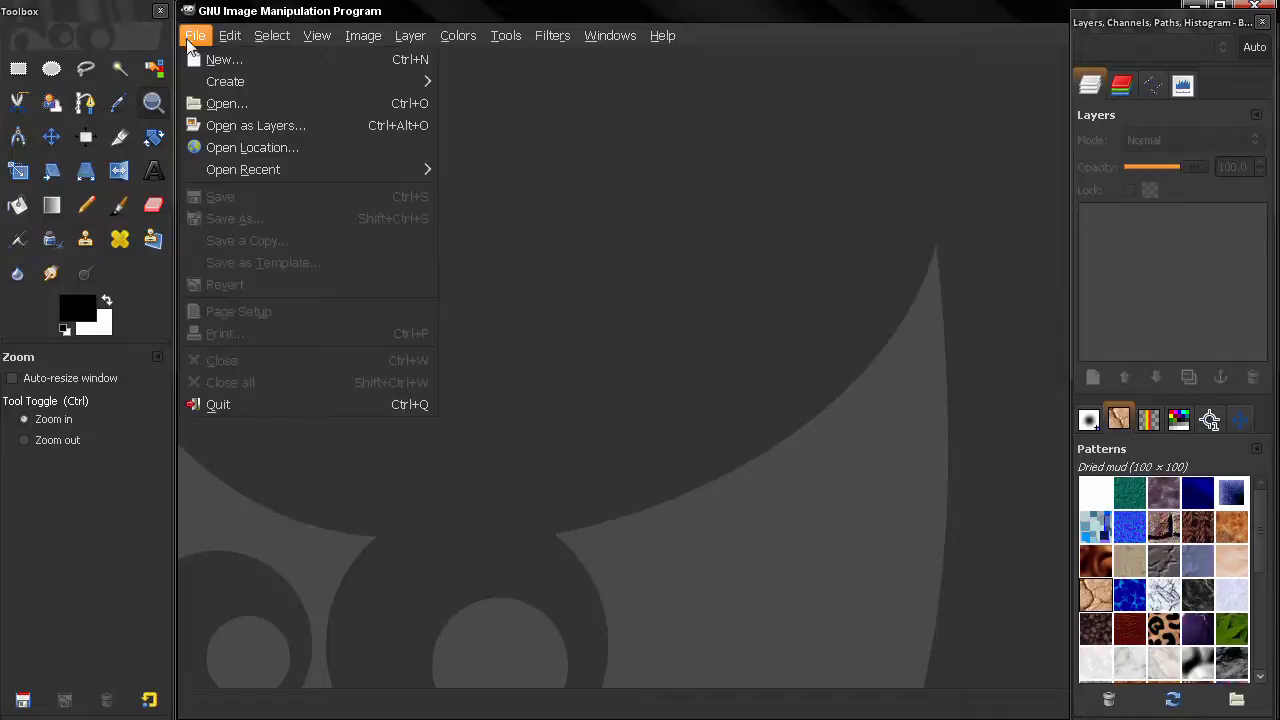
left_click(195, 57)
double_click(618, 325)
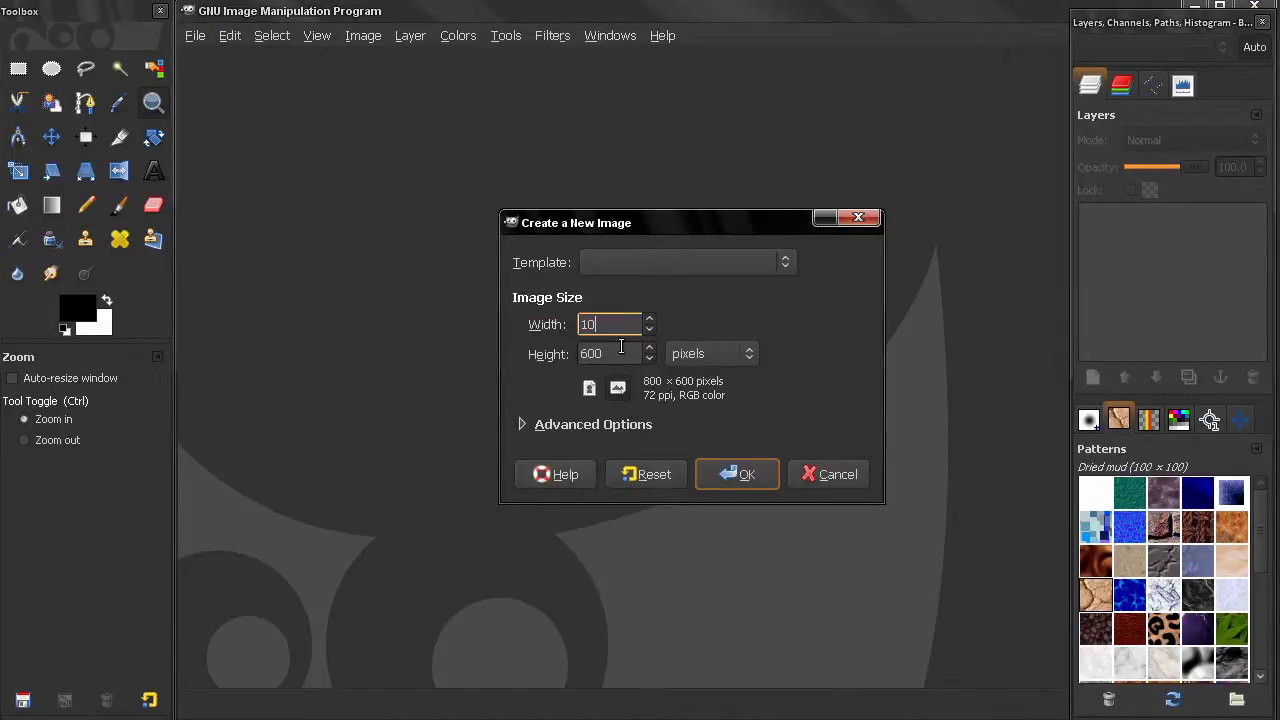
double_click(620, 350)
type("100")
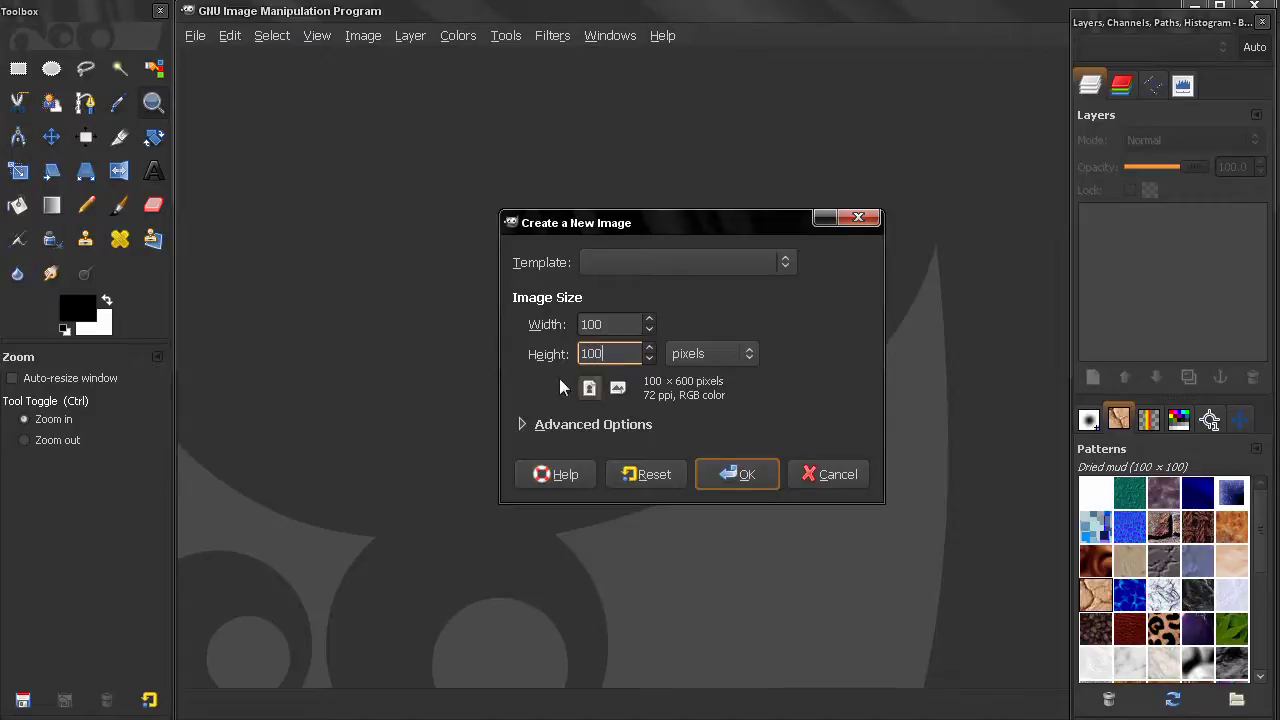
left_click(735, 474)
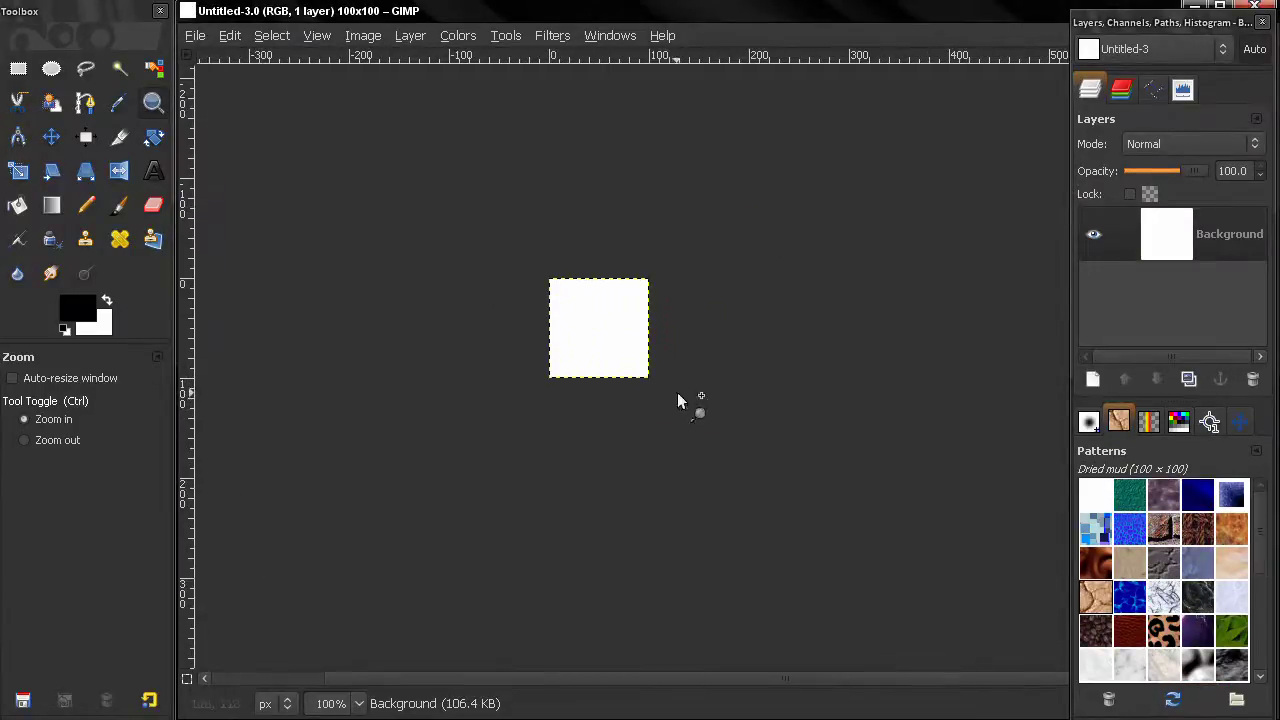
Add a transparent New Layer and delete the white Background layer.
left_click(1090, 380)
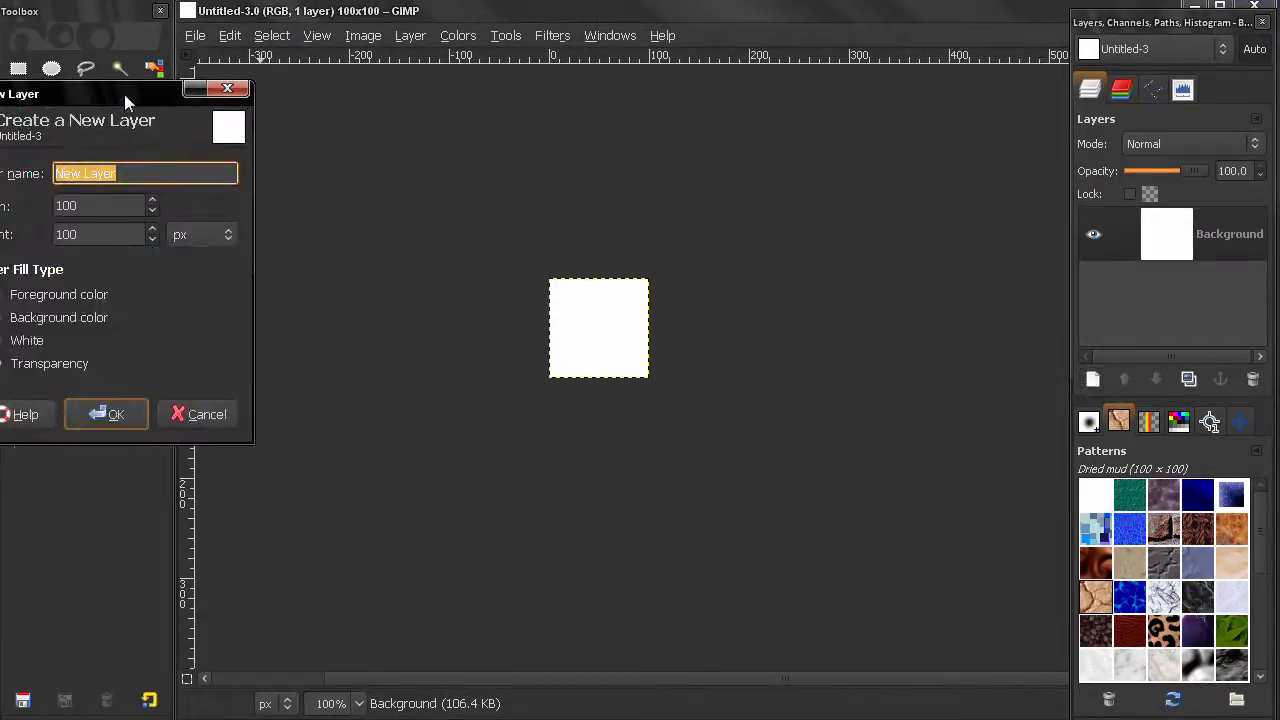
left_click_drag(124, 94, 304, 120)
left_click(286, 443)
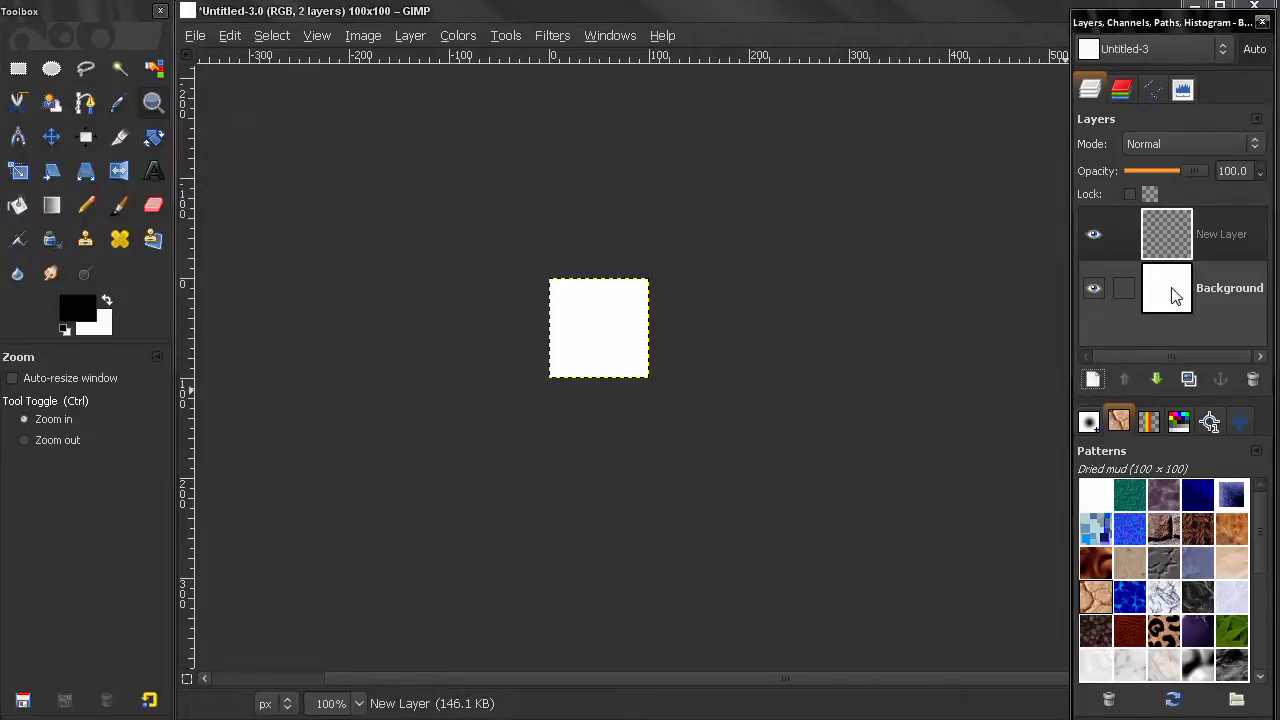
left_click(1165, 290)
left_click(1252, 379)
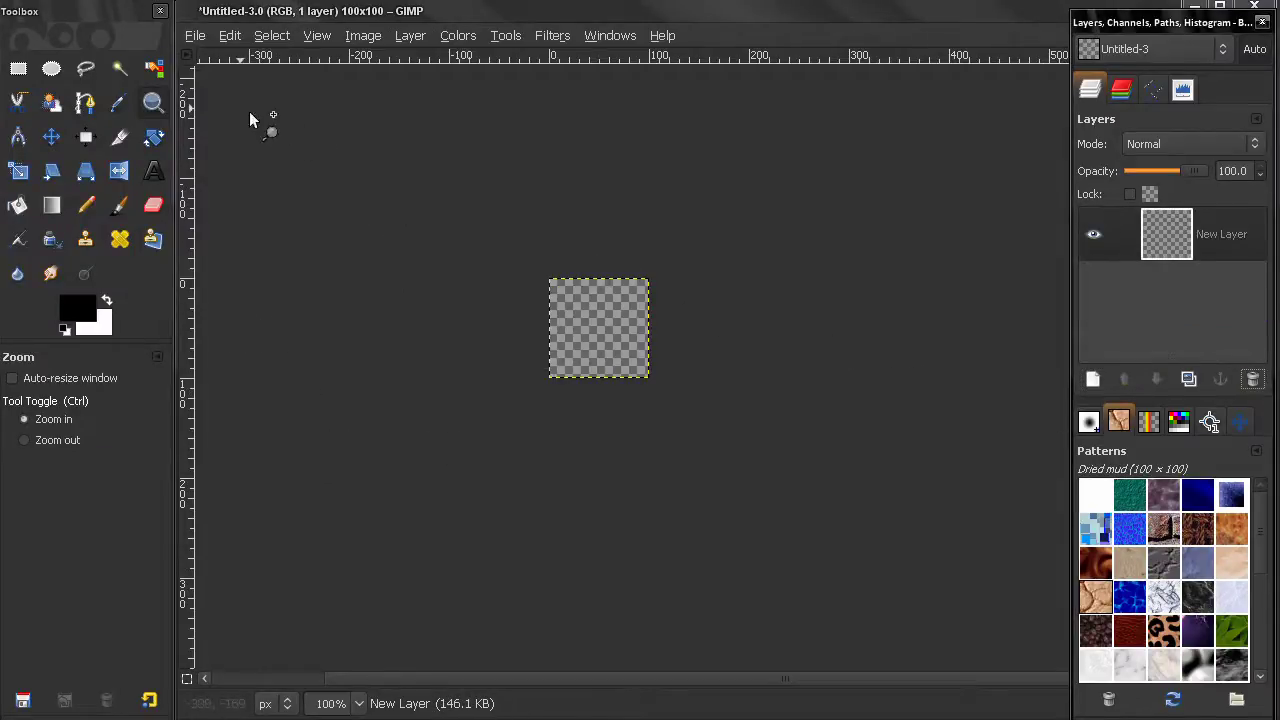
Zoom in on the tile and set the Paintbrush to the hard-edged Circle (19) brush.
left_click_drag(463, 174, 615, 330)
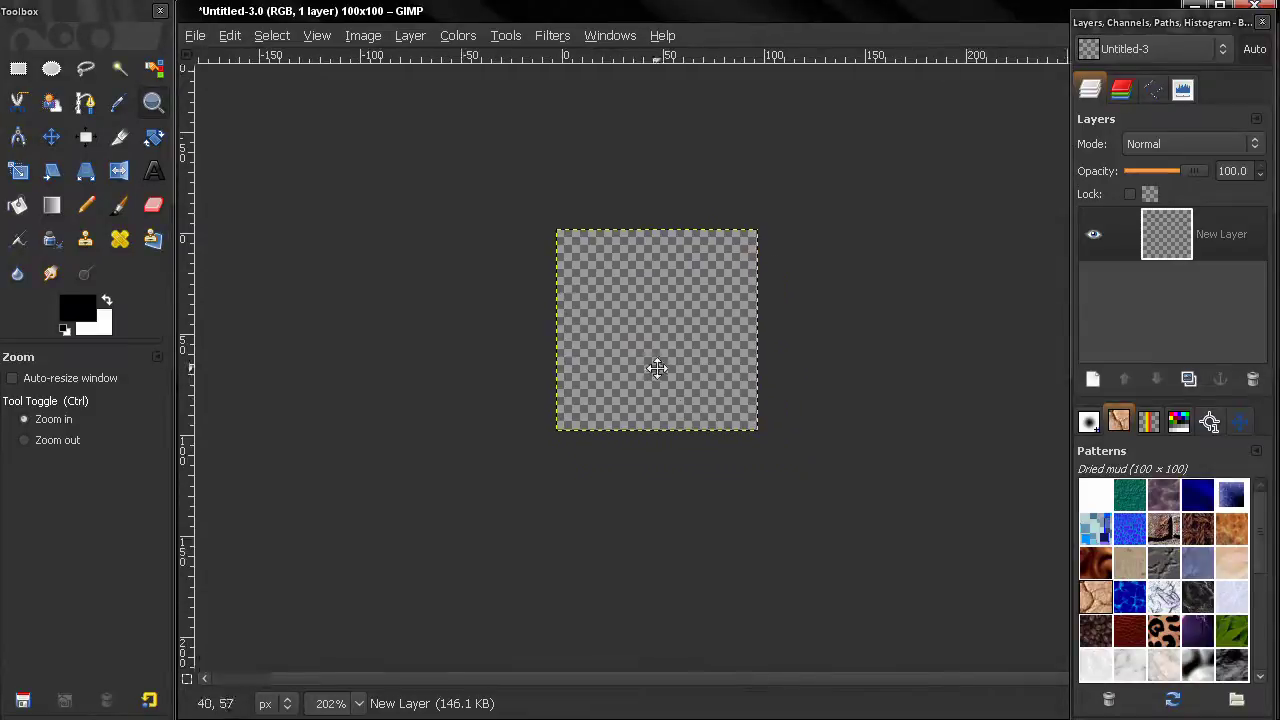
left_click_drag(449, 185, 920, 525)
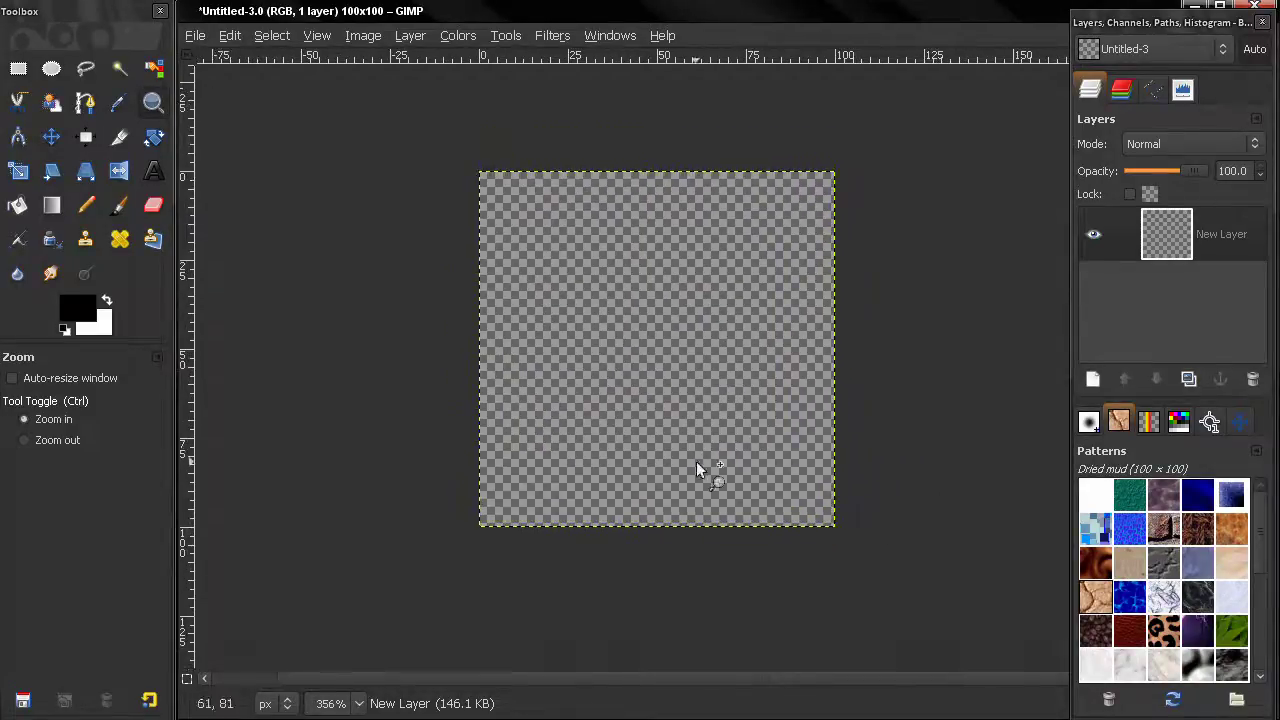
left_click(119, 205)
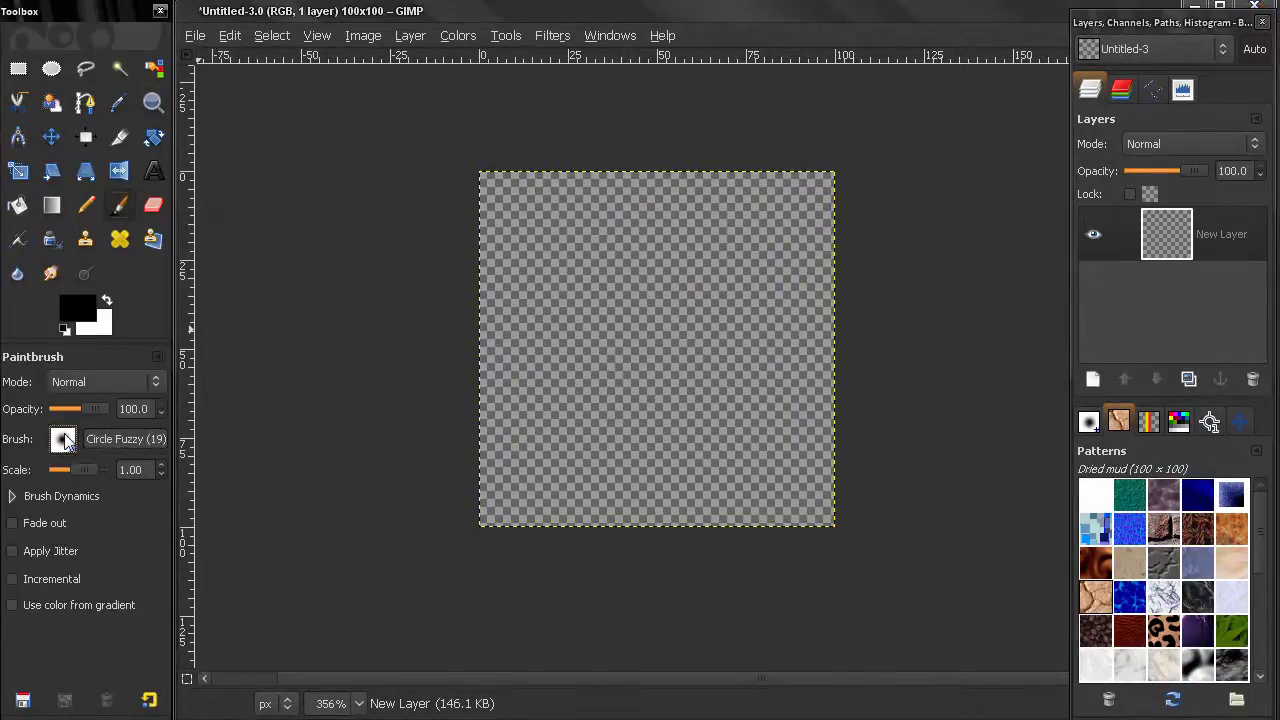
left_click(62, 439)
left_click(113, 522)
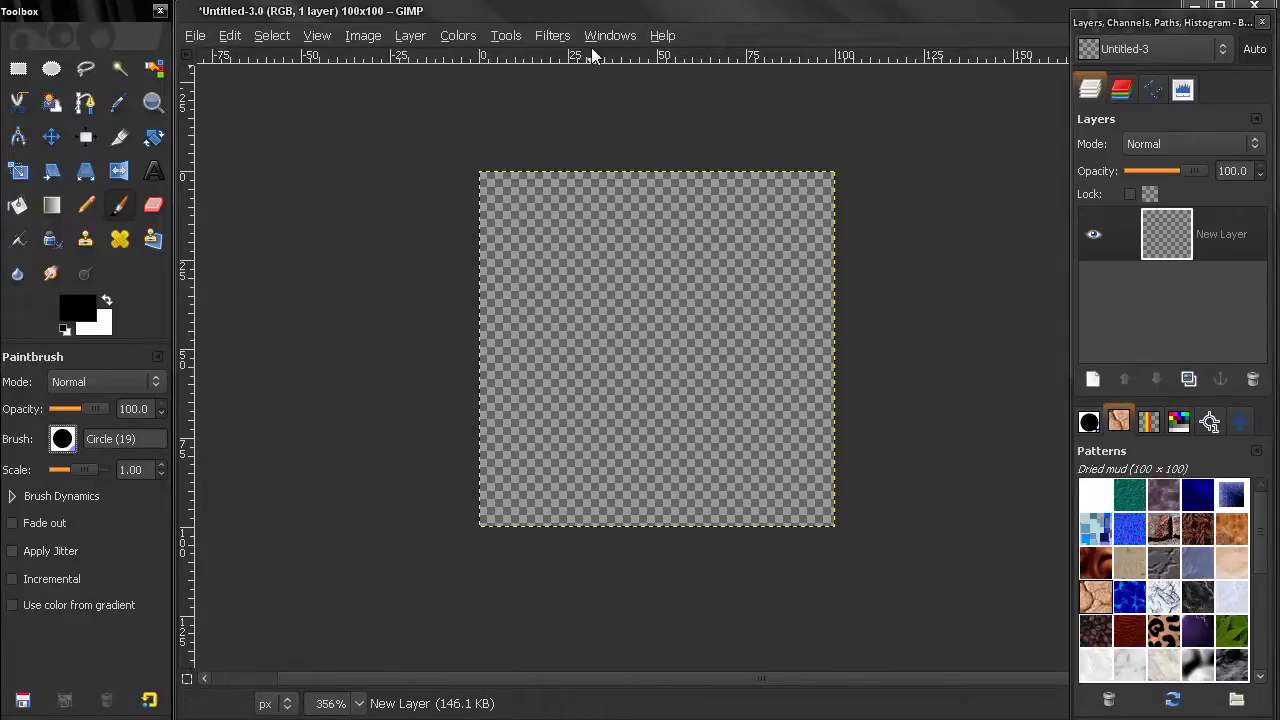
Bring up Image > Guides > New Guide (by Percent), showing Horizontal at 50%.
left_click(362, 36)
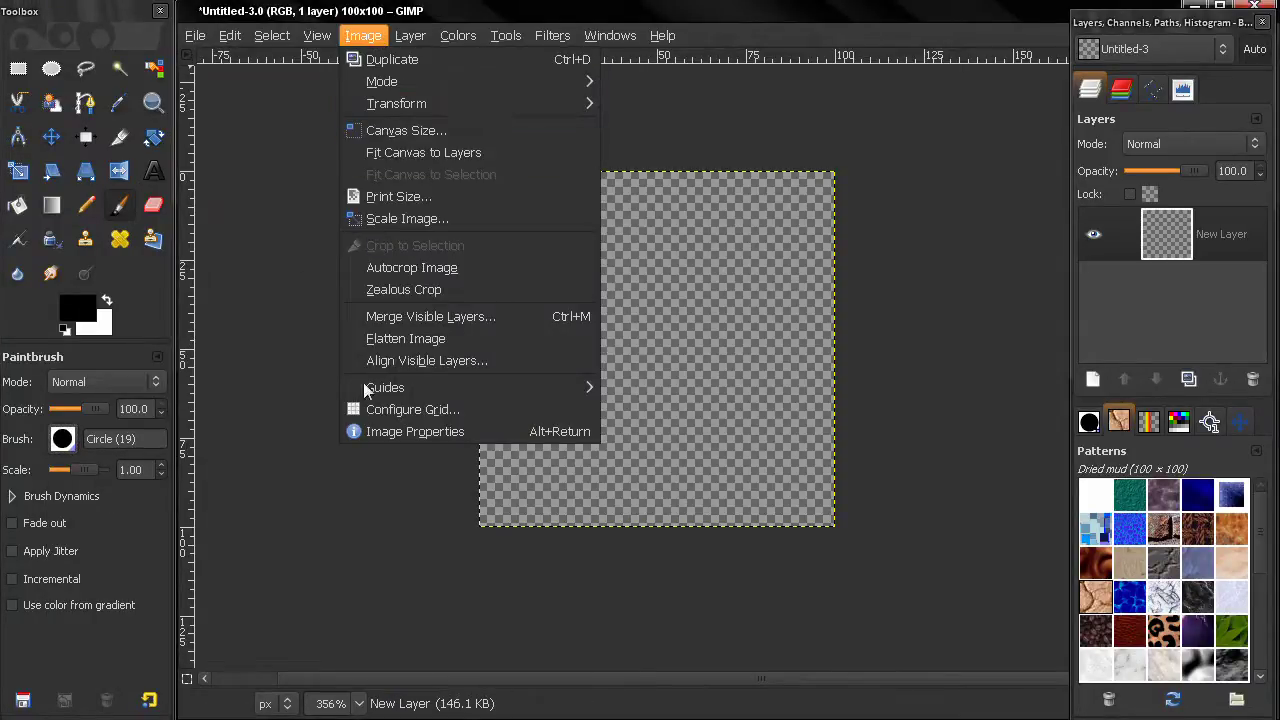
mouse_move(471, 392)
left_click(664, 389)
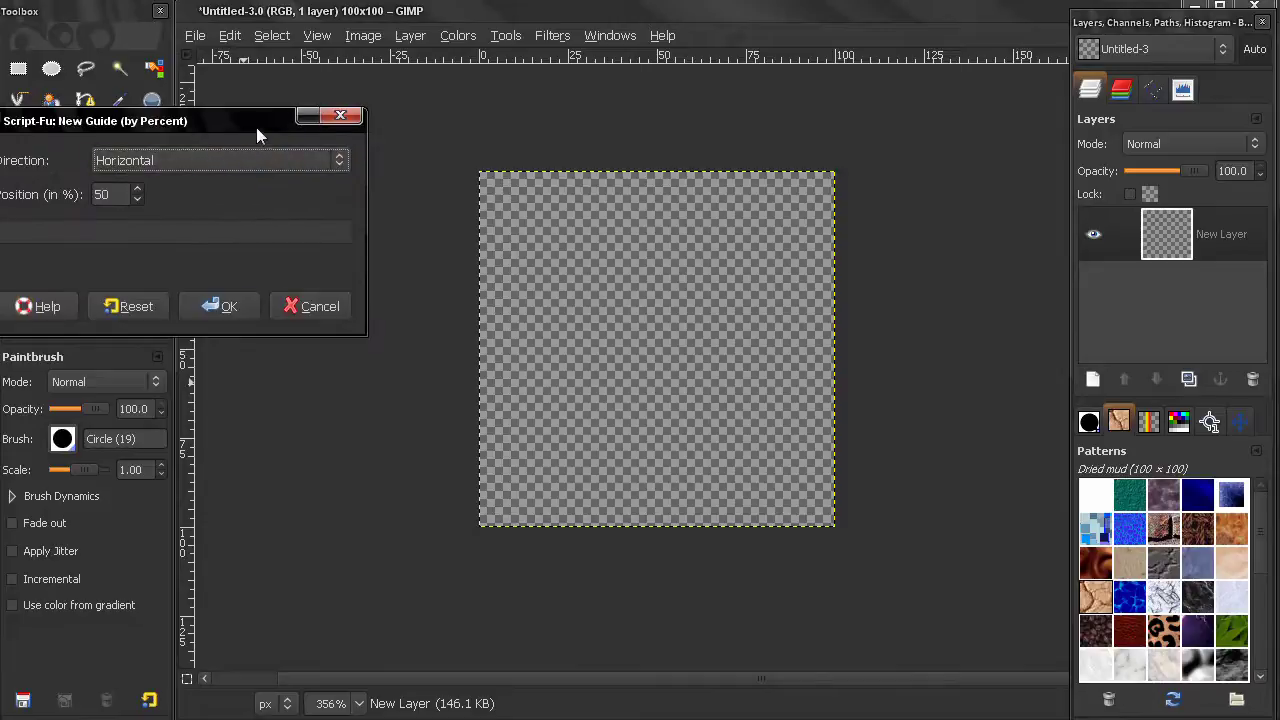
Add a horizontal guide at 50% and a vertical guide through the canvas centre.
left_click_drag(256, 127, 398, 125)
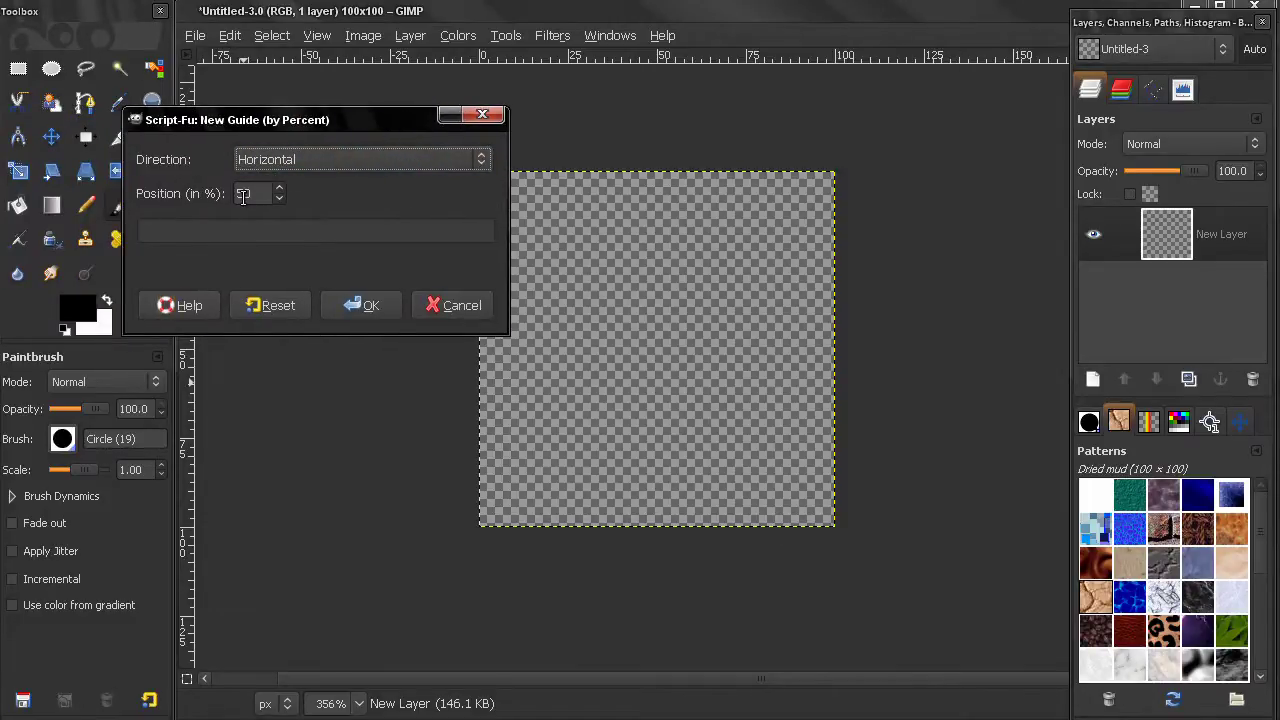
left_click(345, 305)
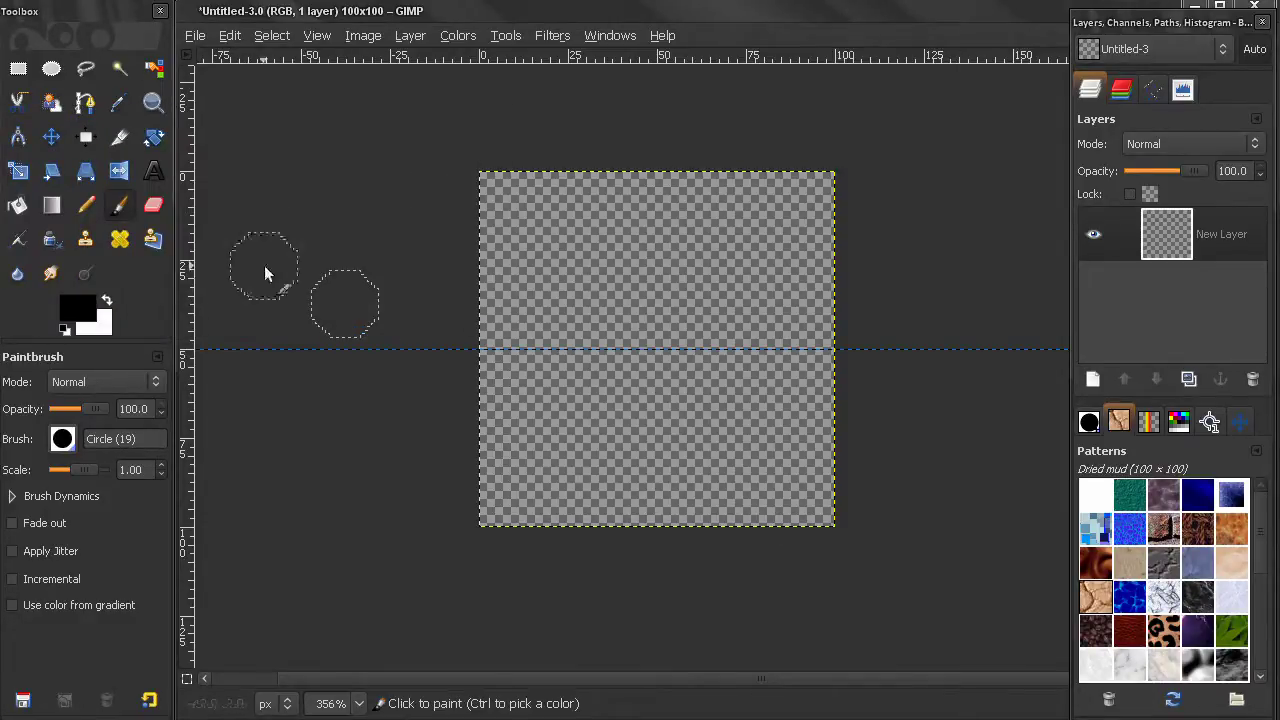
left_click_drag(188, 186, 660, 206)
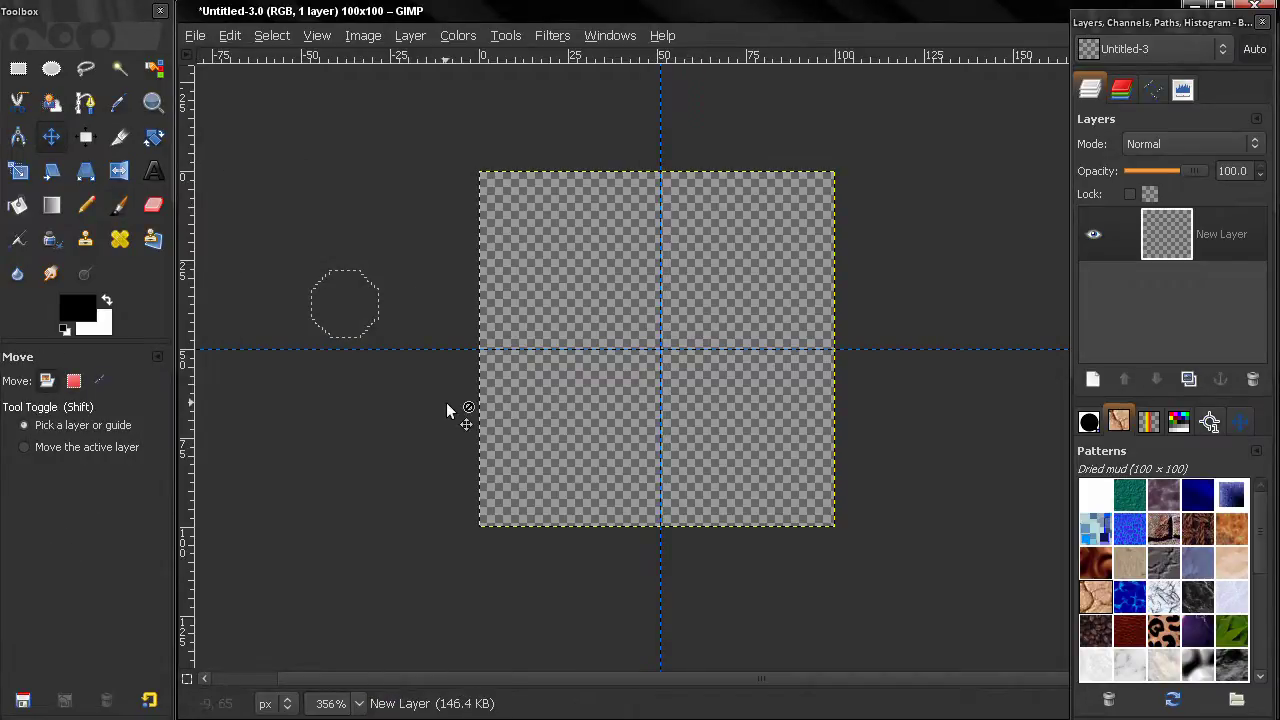
Select the Paintbrush and reduce its brush scale to 0.70.
left_click(119, 204)
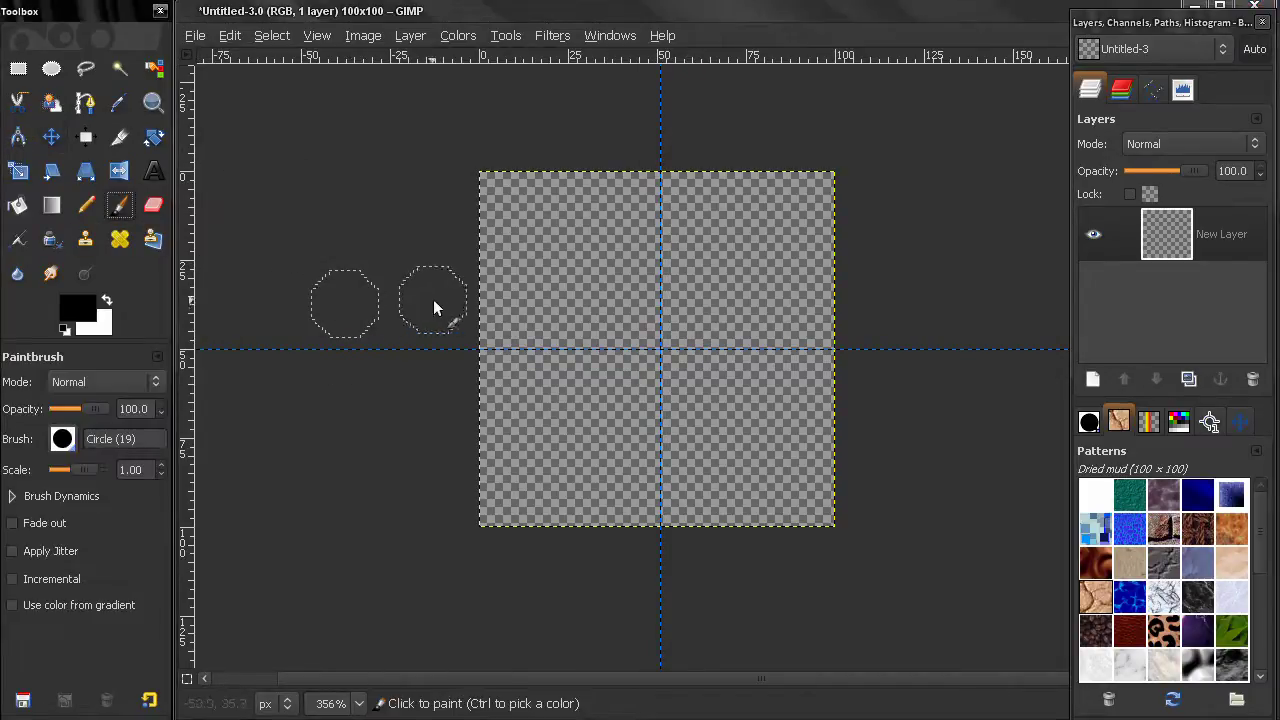
scroll(433, 299, "right", 5)
scroll(192, 293, "left", 5)
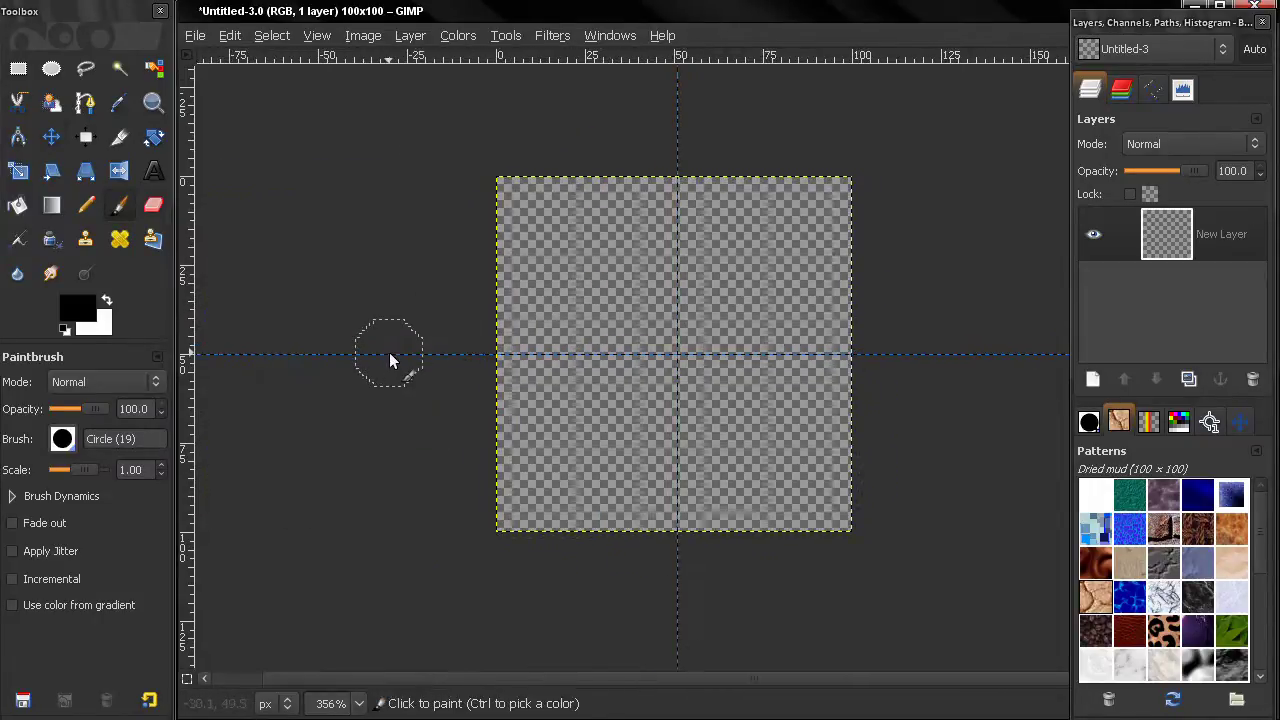
key("bracketleft")
key("bracketleft")
key("bracketleft")
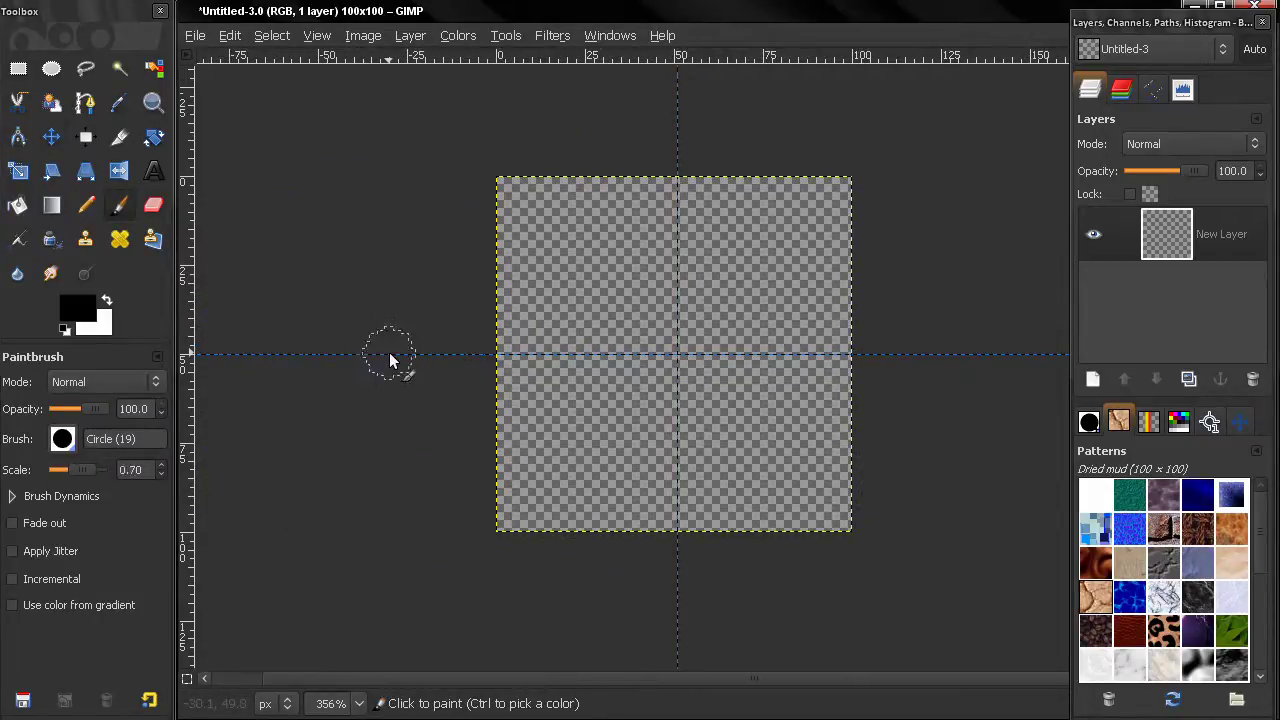
Paint a thick straight black horizontal bar along the centre guide across the tile.
left_click(449, 353)
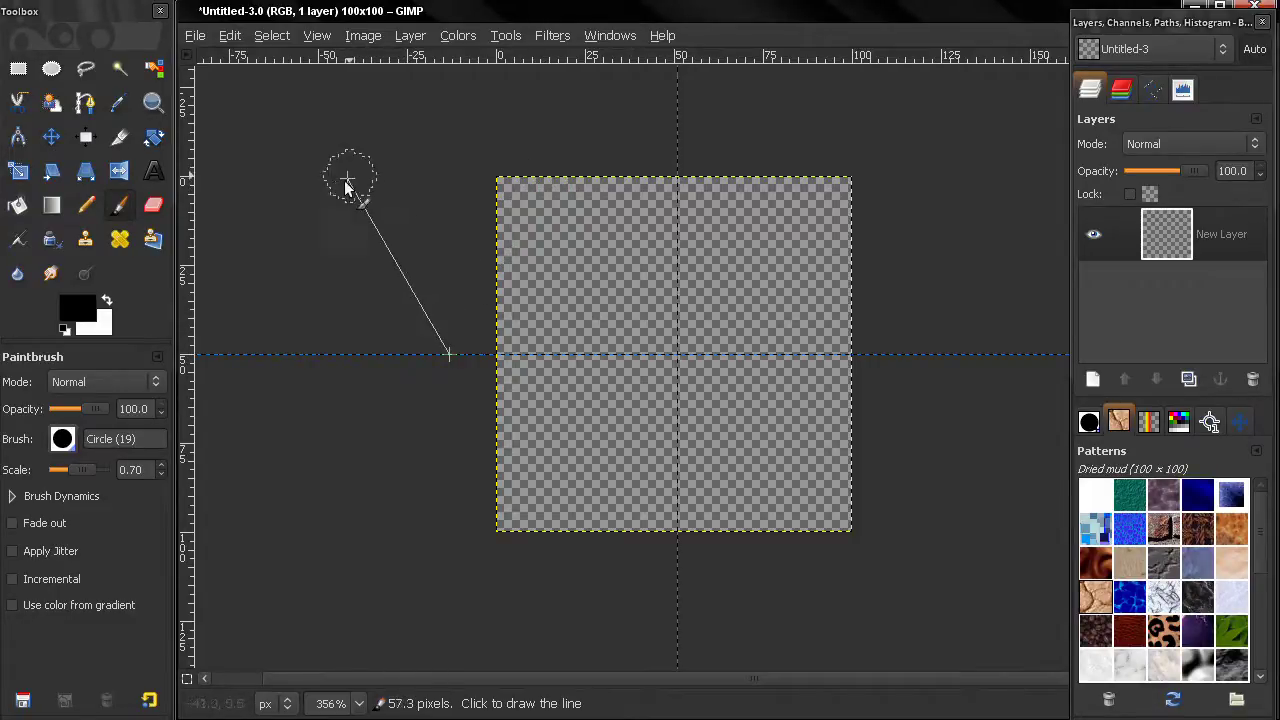
left_click(924, 349, "shift")
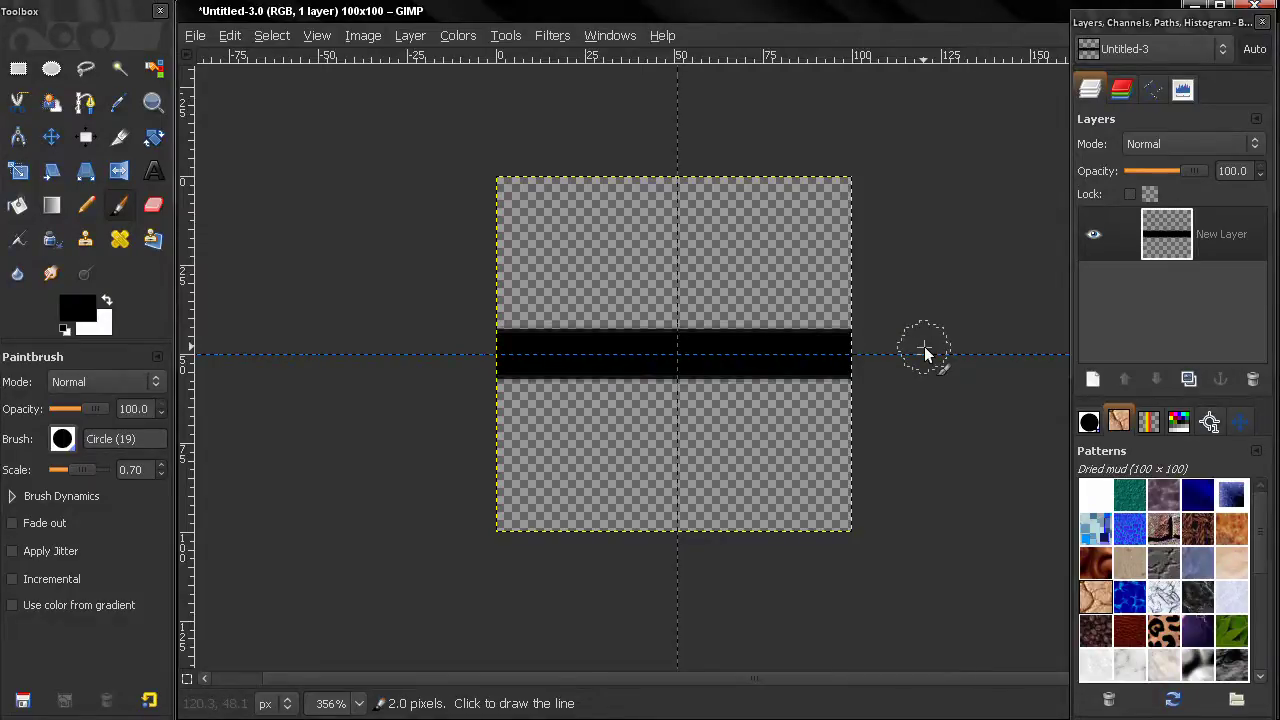
left_click(431, 355, "shift")
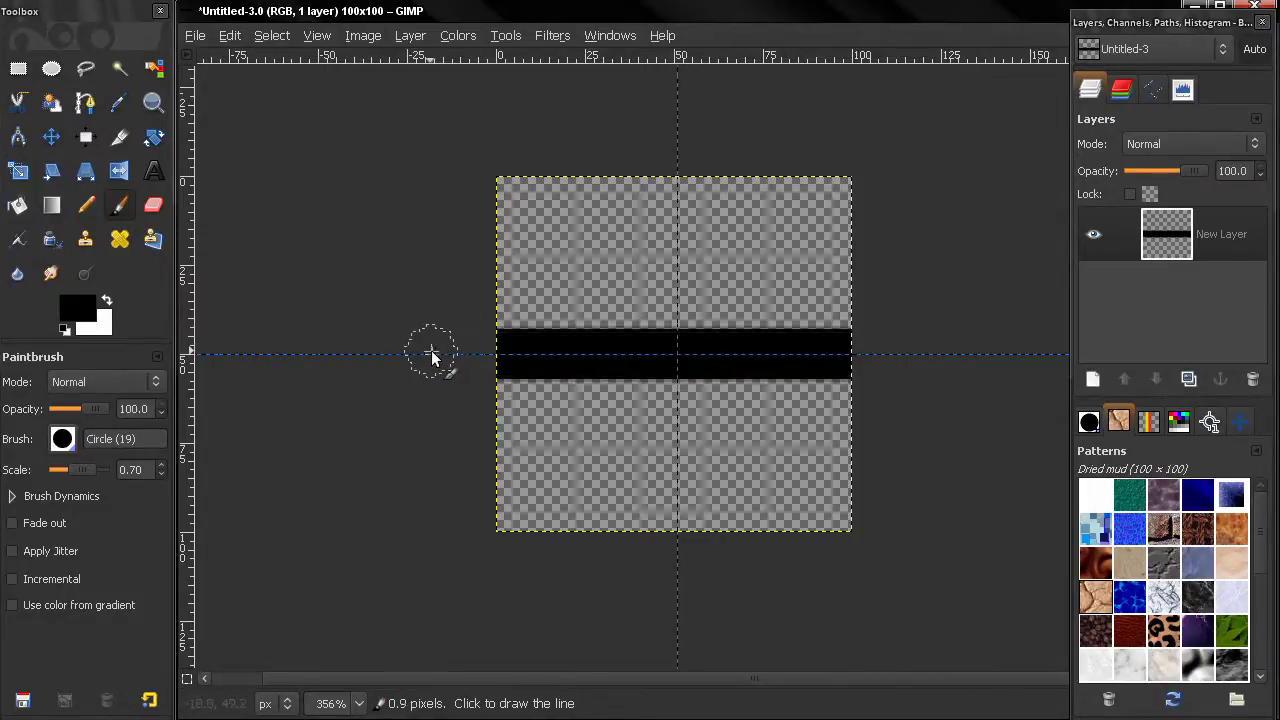
Paint the straight vertical bar along the centre guide from top to bottom.
left_click(677, 119)
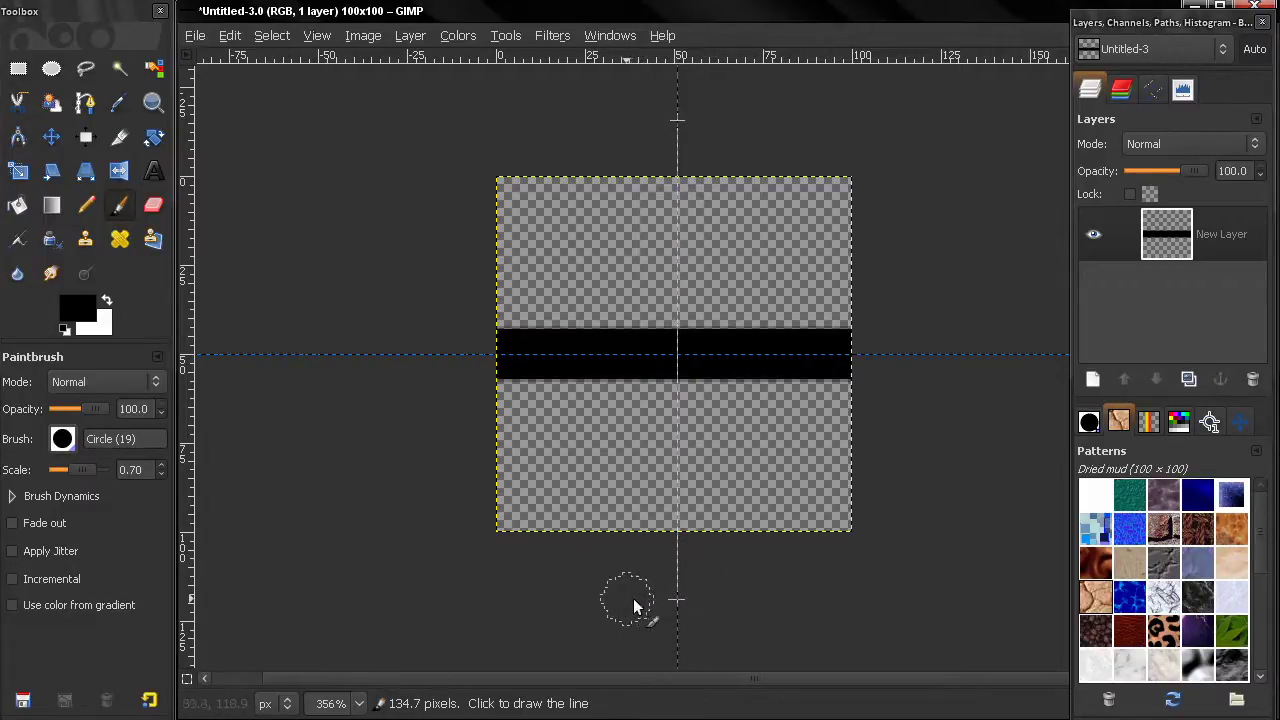
left_click(665, 601, "ctrl+shift")
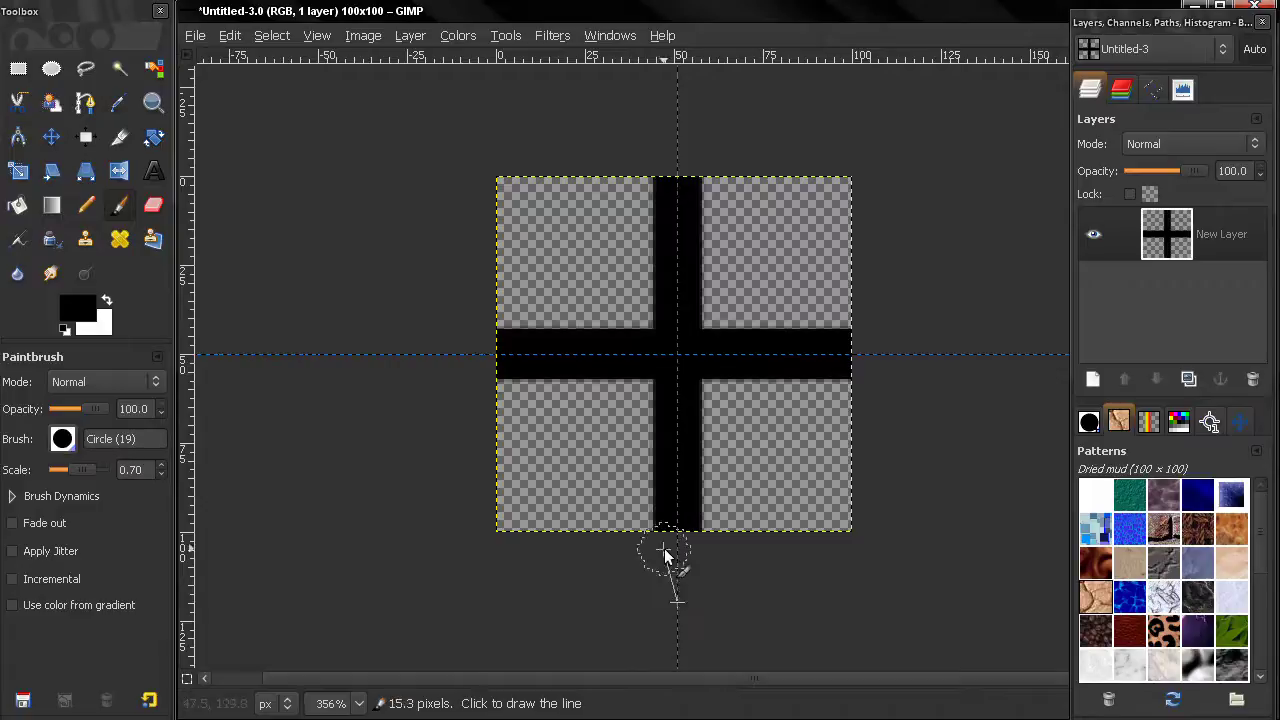
left_click(669, 104, "shift")
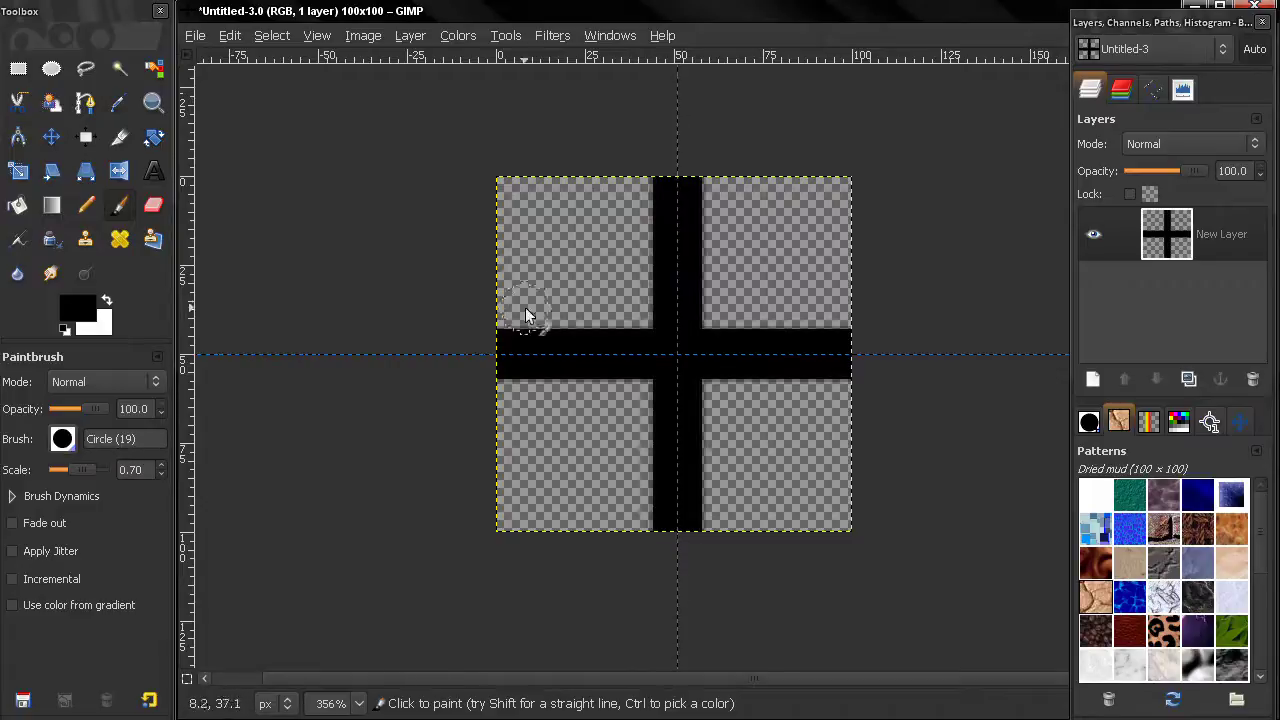
Drag both the vertical and horizontal guides off the canvas with the Move tool.
key("m")
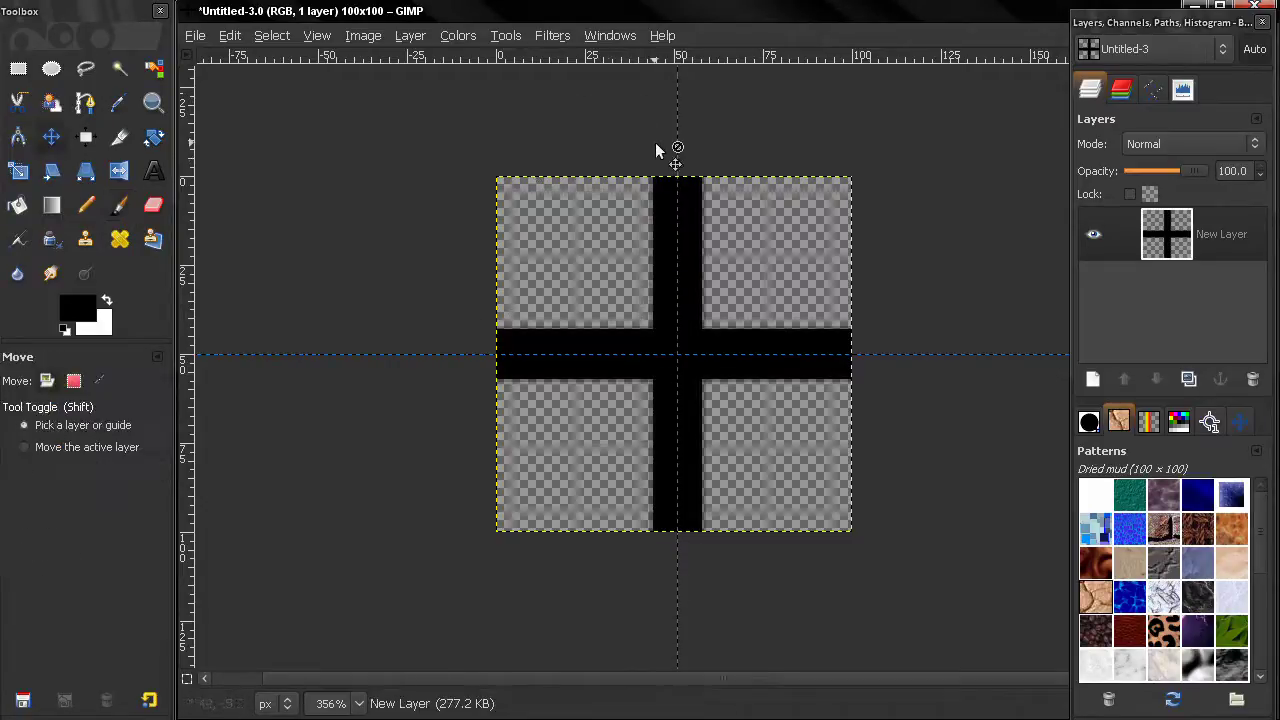
left_click_drag(655, 150, 210, 200)
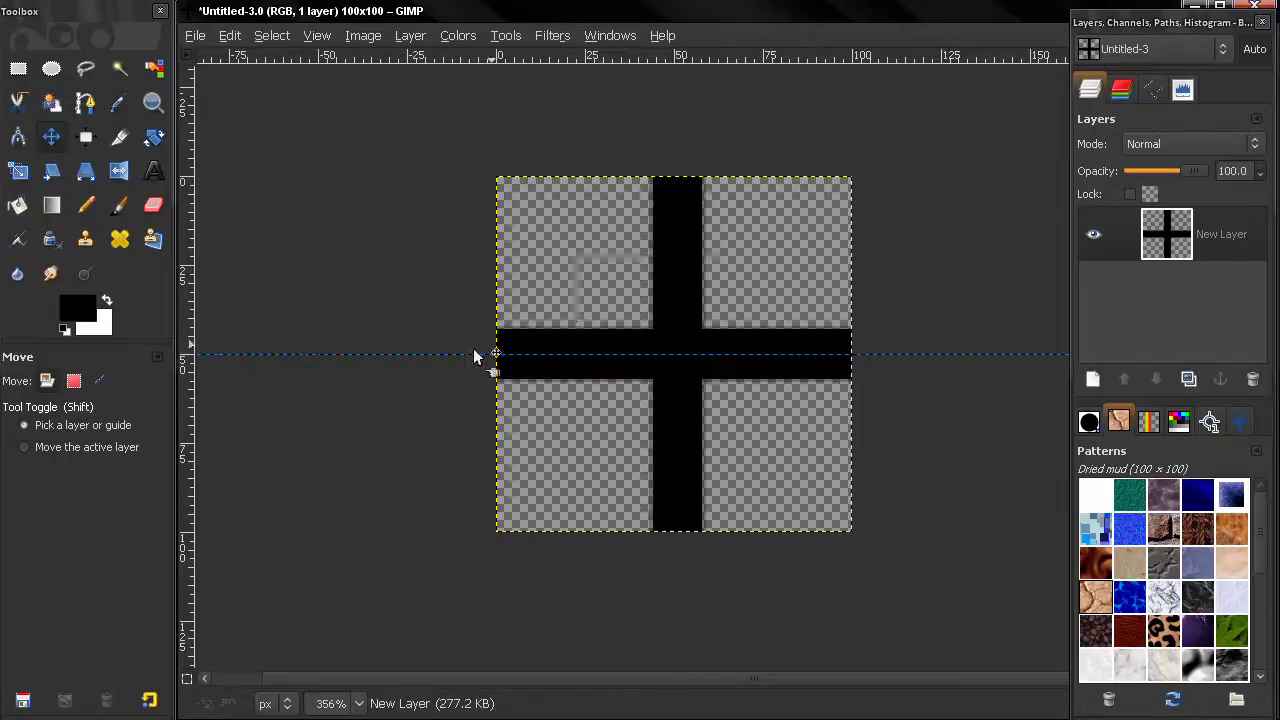
left_click_drag(473, 354, 557, 62)
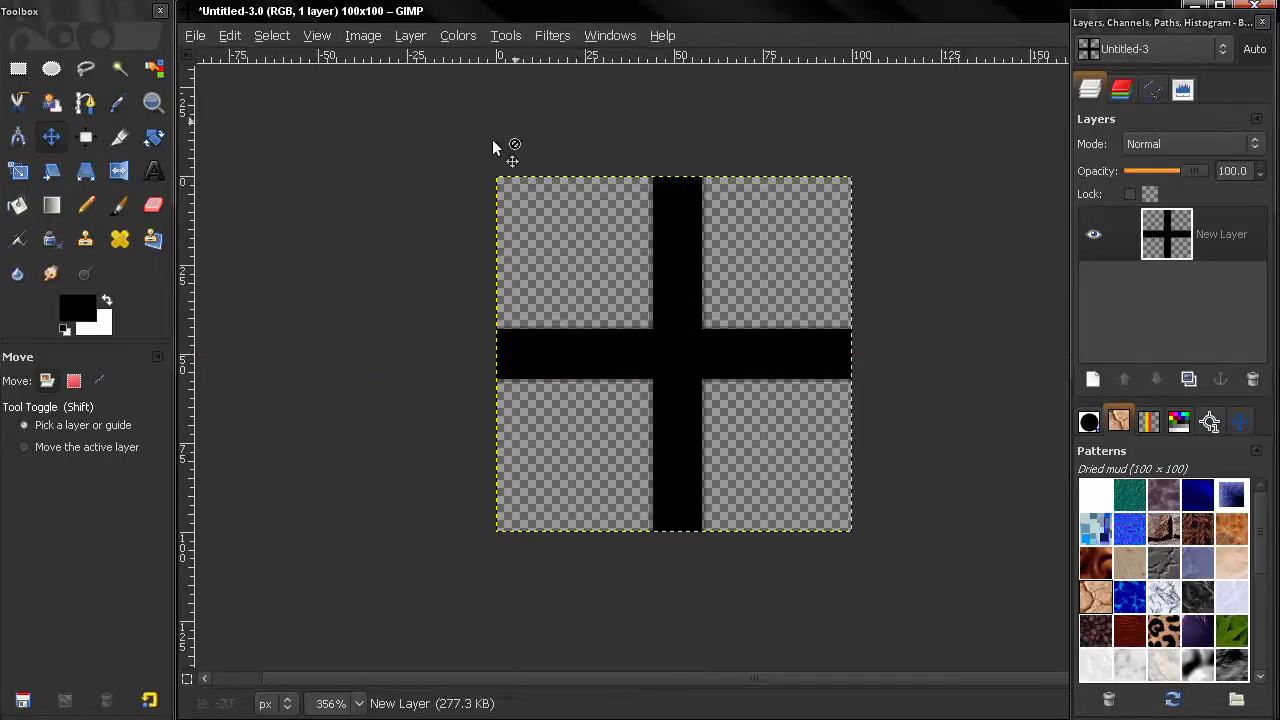
Save the tile as simple.pat in the patterns folder with description 'simple'.
left_click(194, 36)
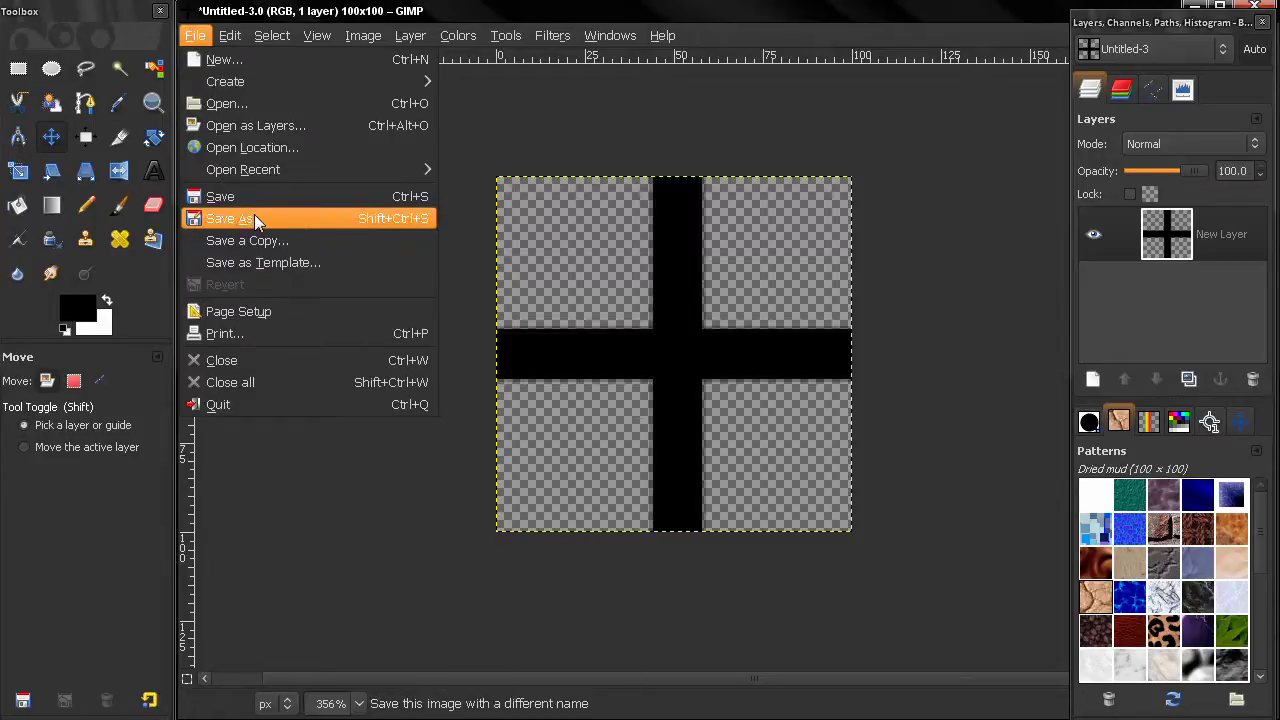
left_click(291, 226)
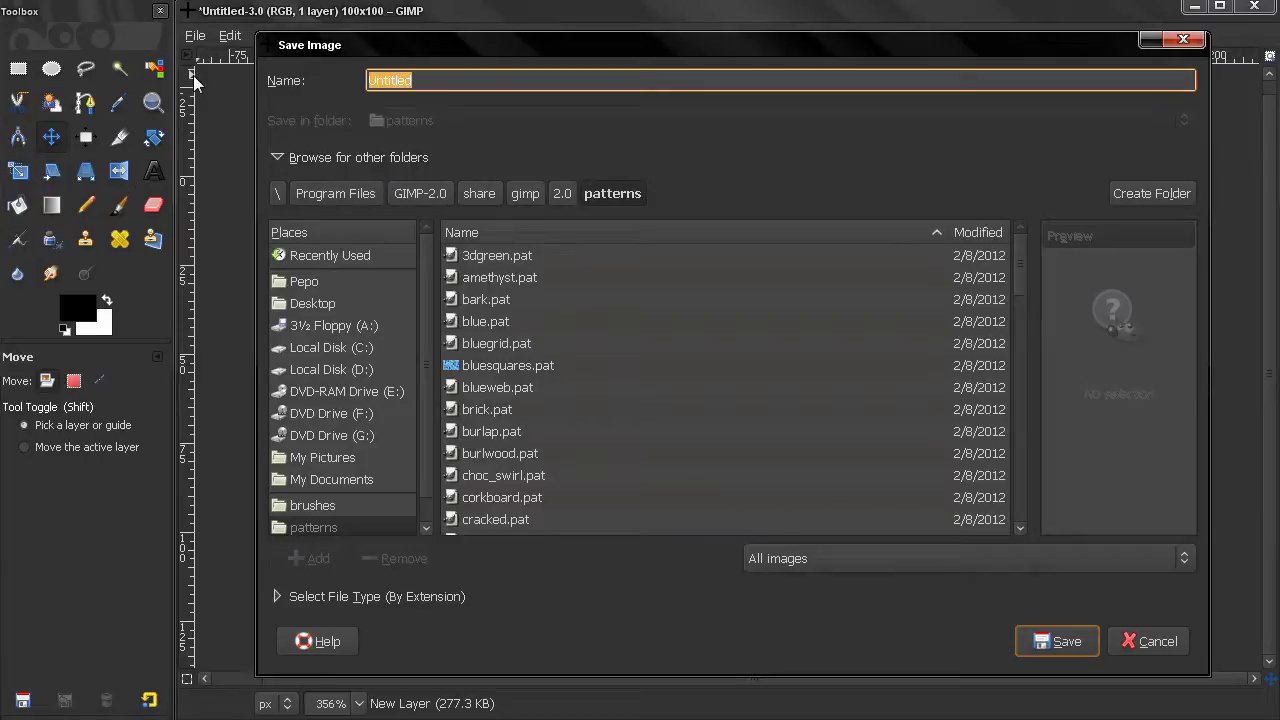
type("simple.pat")
left_click(1050, 643)
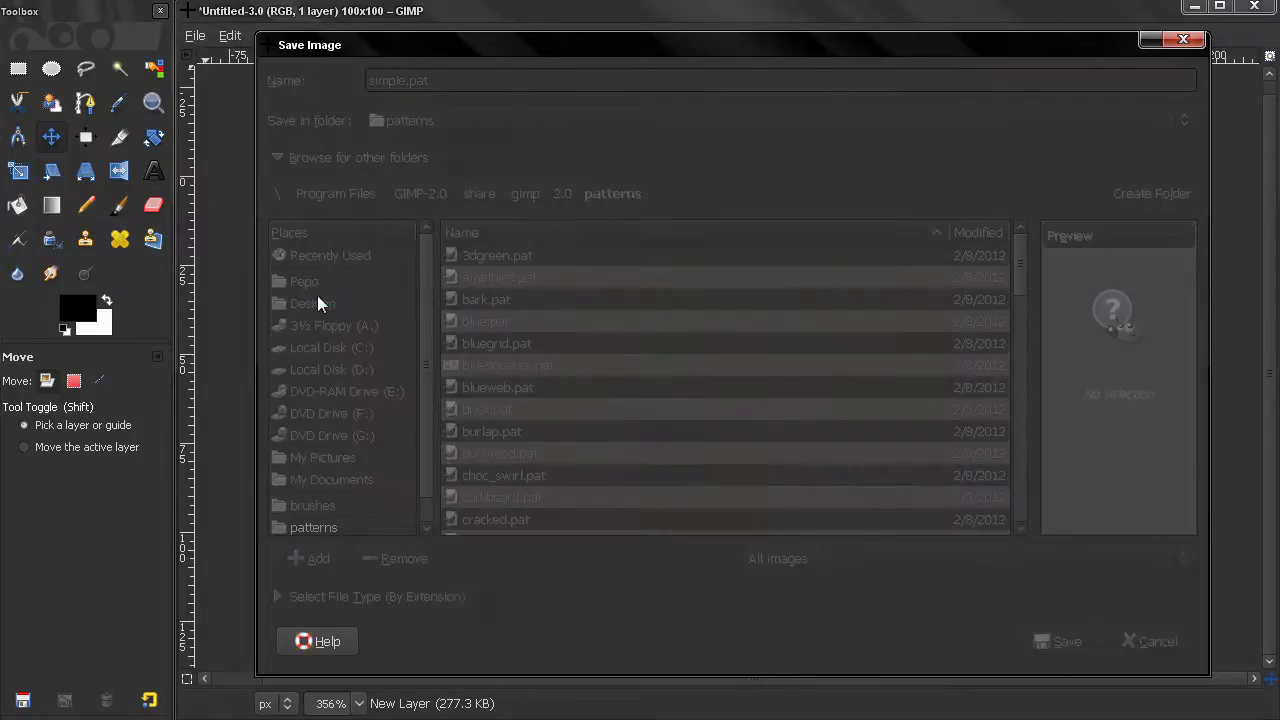
left_click_drag(80, 15, 469, 232)
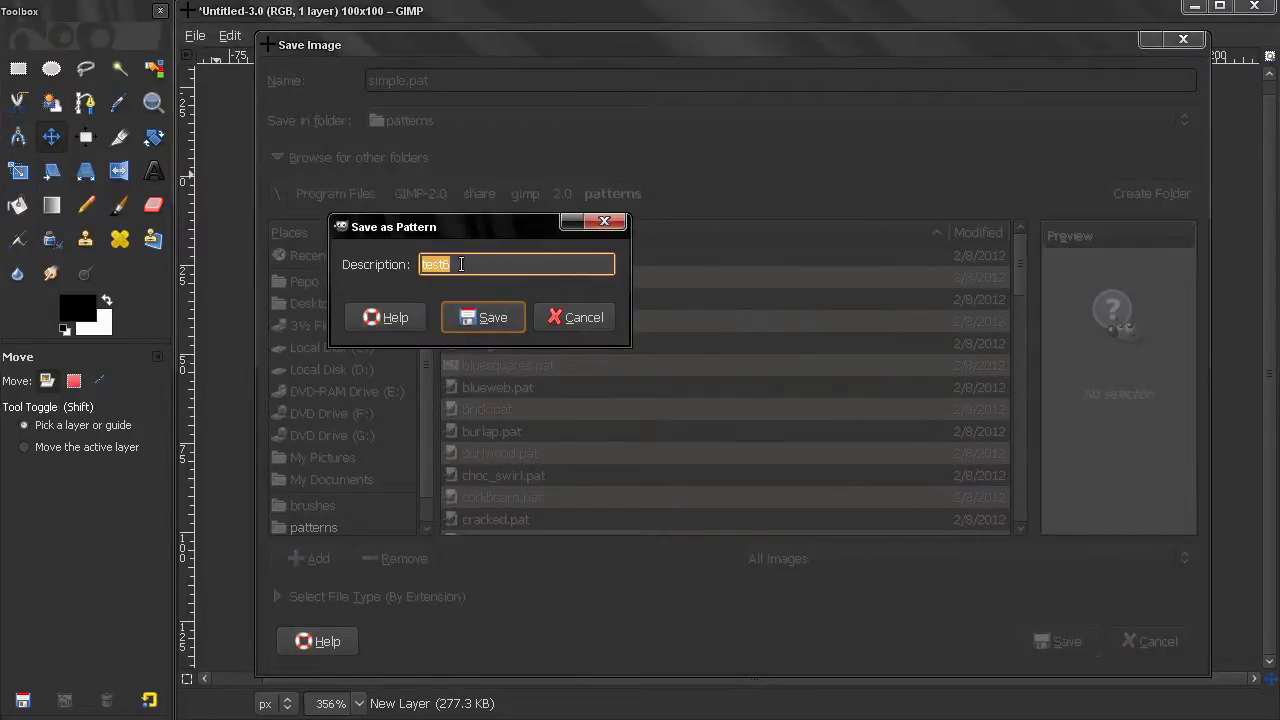
type("simple")
left_click(476, 318)
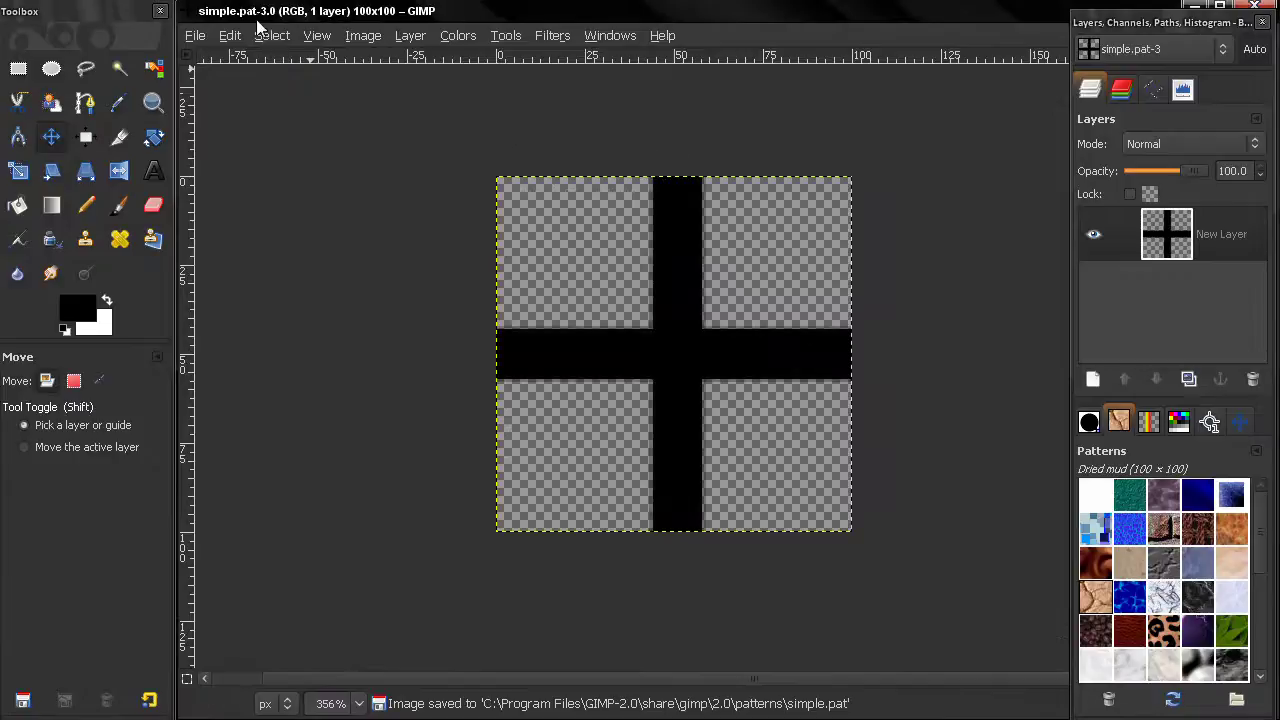
Close all images and create a new image from the 1024x768 template.
left_click(195, 35)
left_click(222, 383)
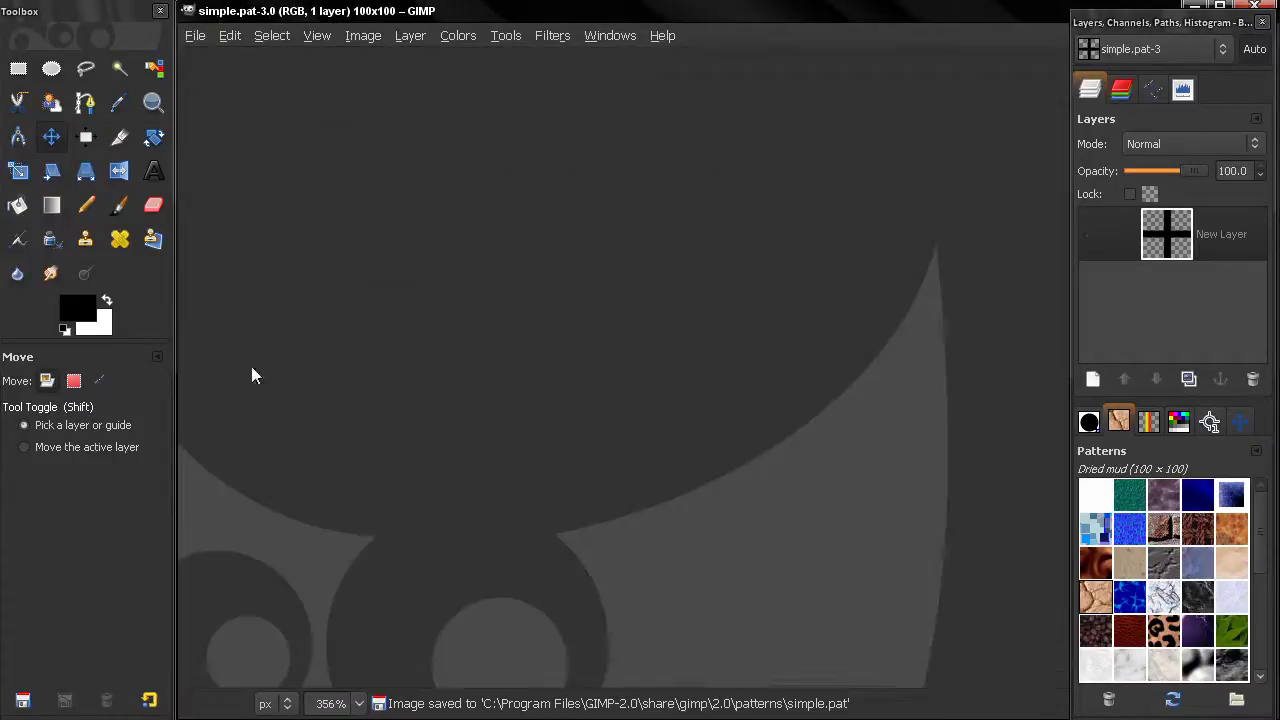
left_click(197, 36)
left_click(215, 59)
left_click(787, 263)
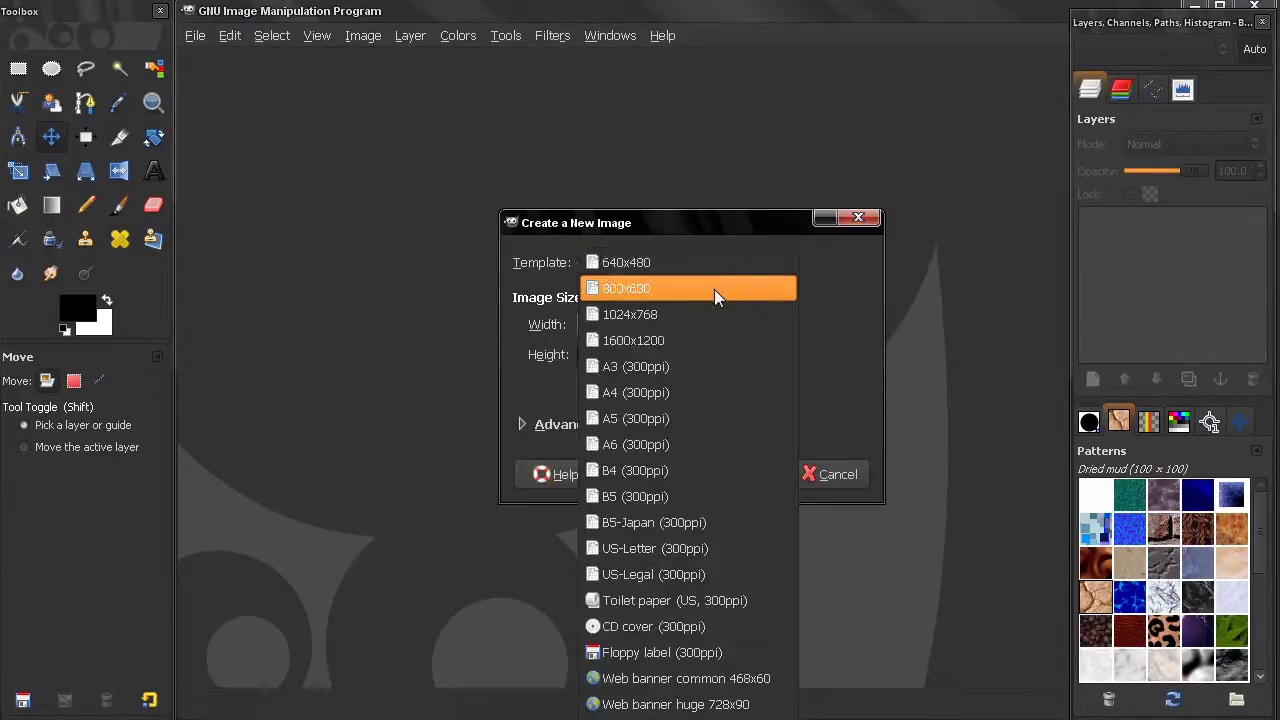
left_click(690, 314)
left_click(737, 481)
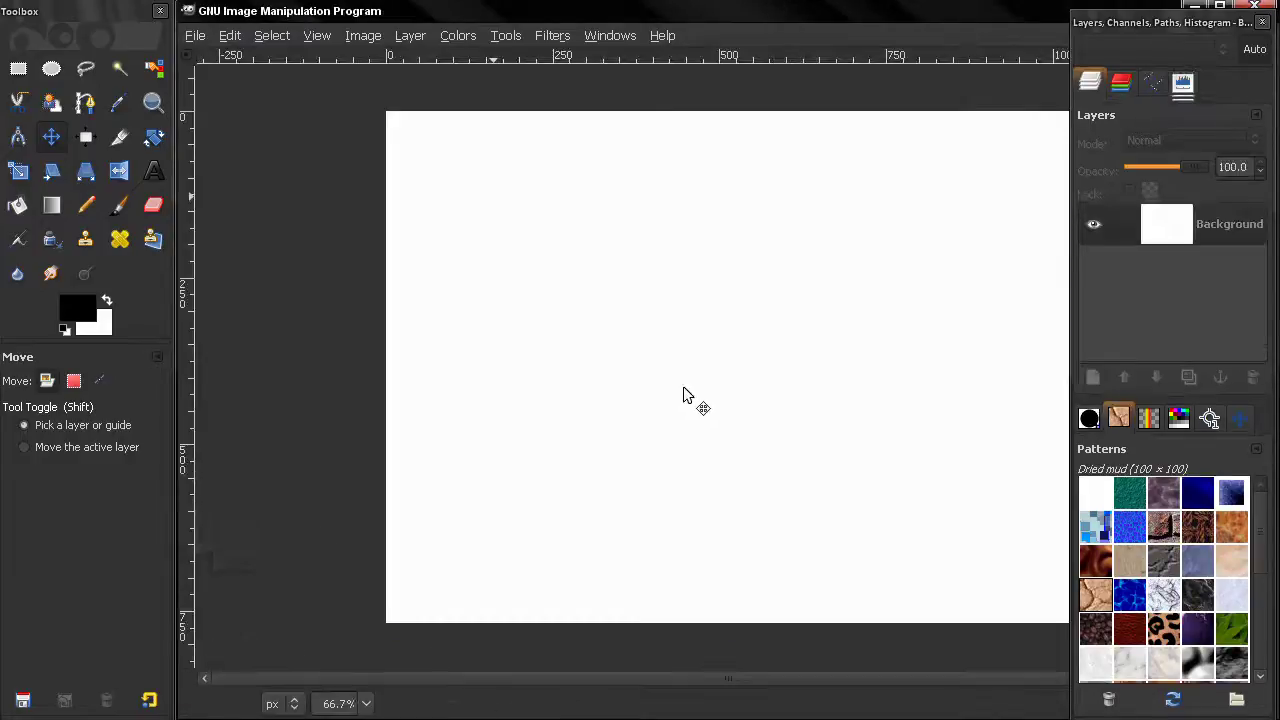
Switch to the Clone tool and pick the refreshed simple (100 × 100) pattern as its source.
left_click(17, 205)
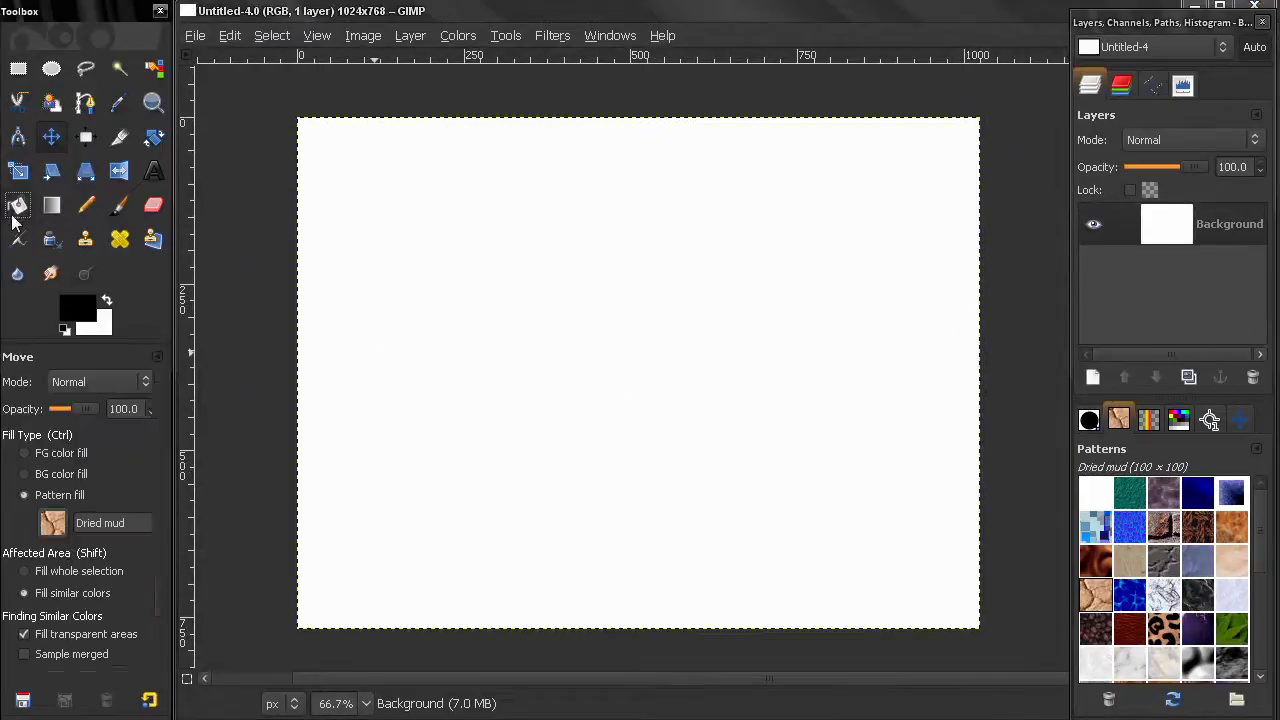
left_click(84, 240)
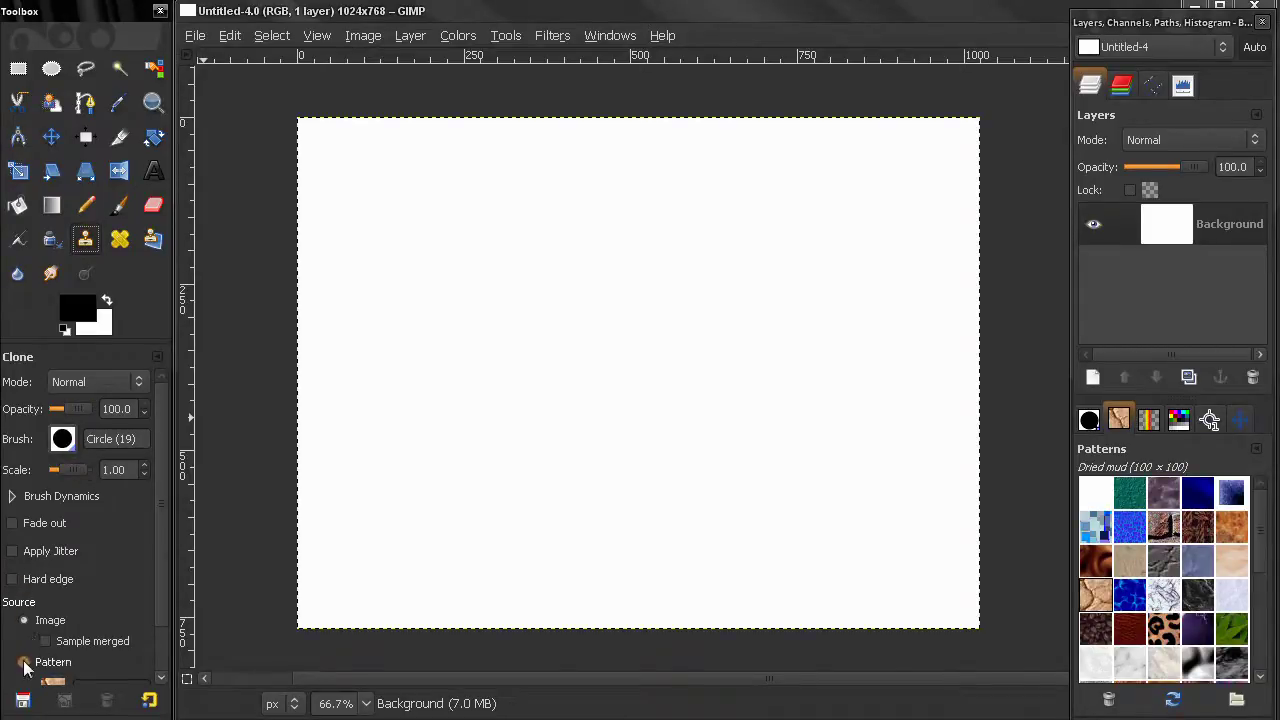
scroll(1265, 583, "down", 3)
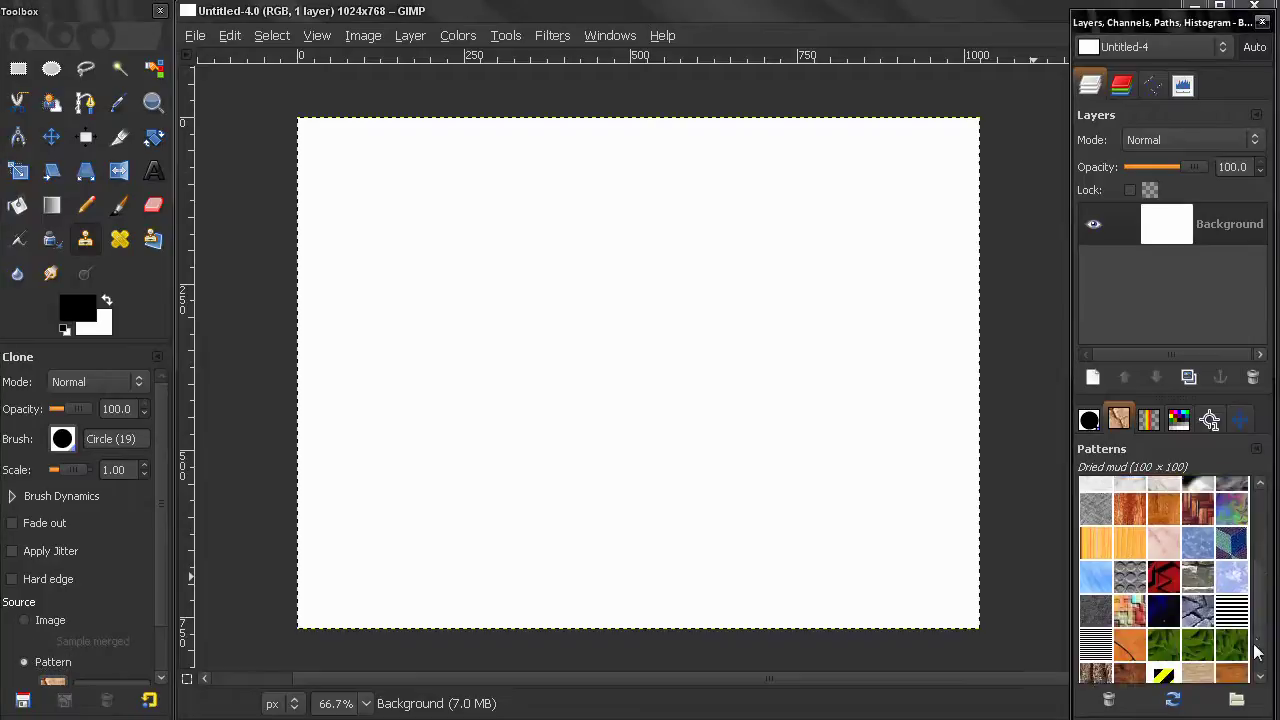
left_click(1172, 698)
scroll(1200, 592, "down", 3)
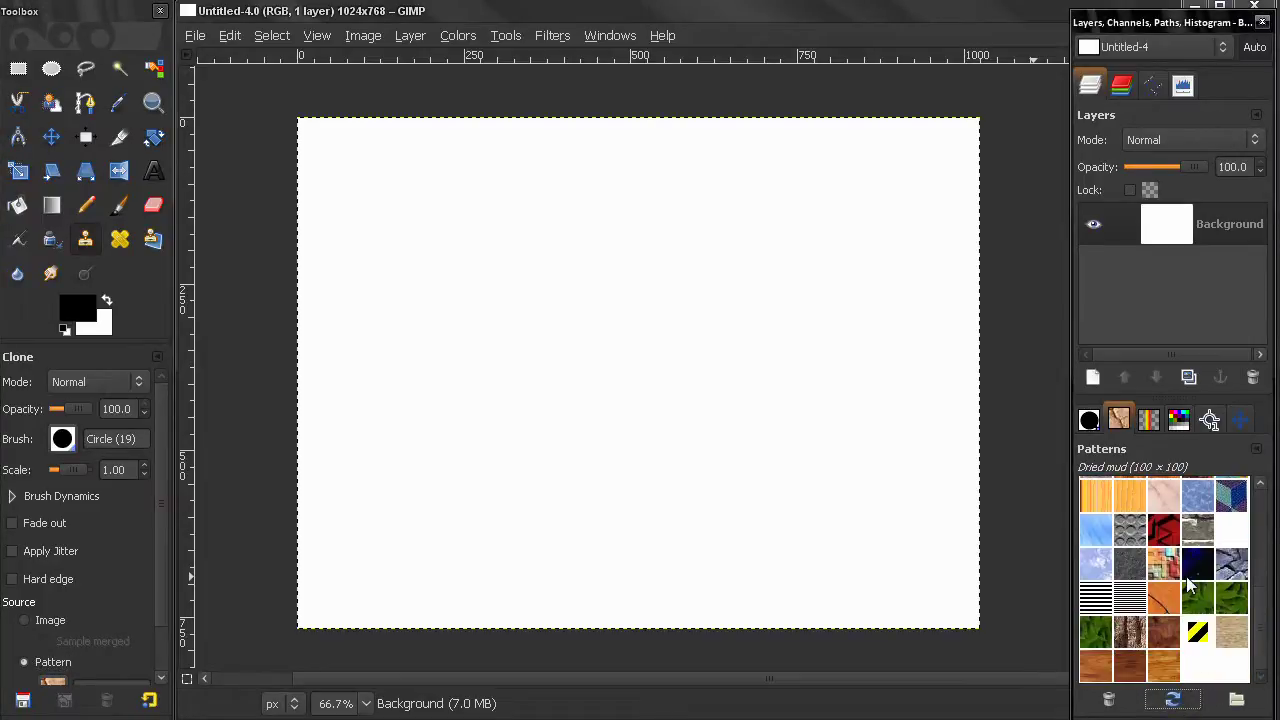
scroll(1186, 592, "up", 6)
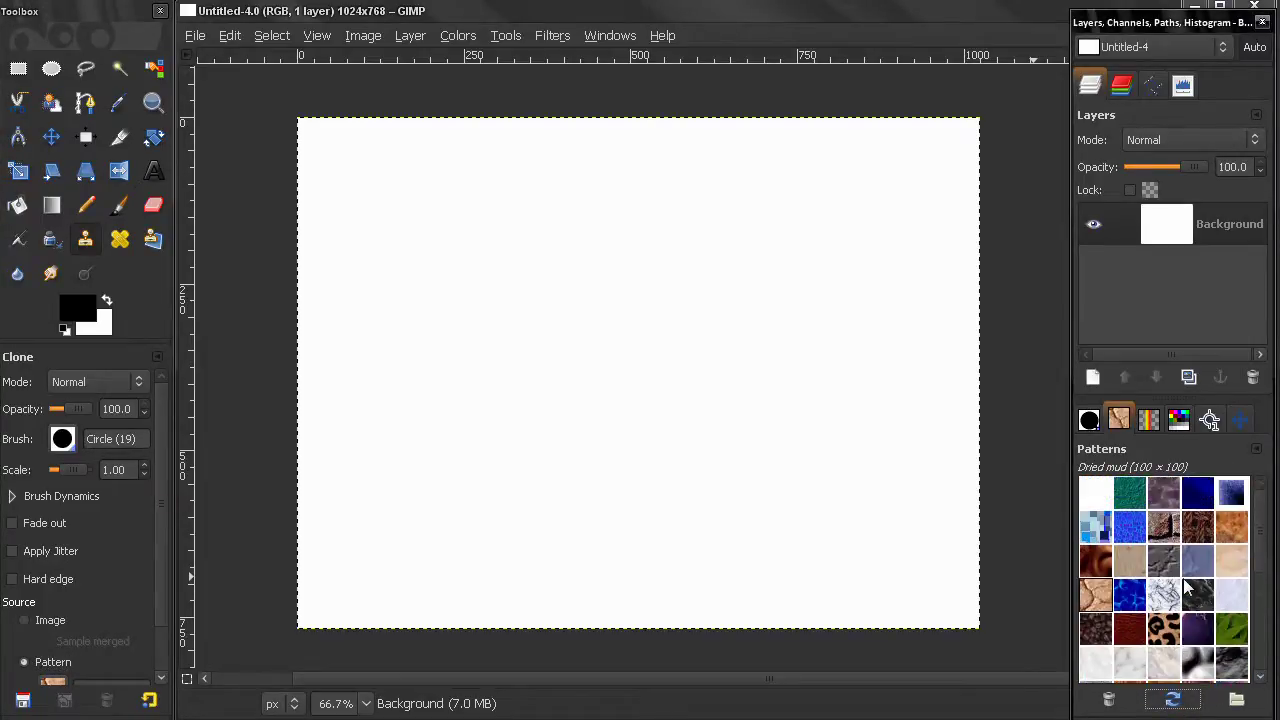
scroll(1155, 554, "down", 6)
left_click(1228, 531)
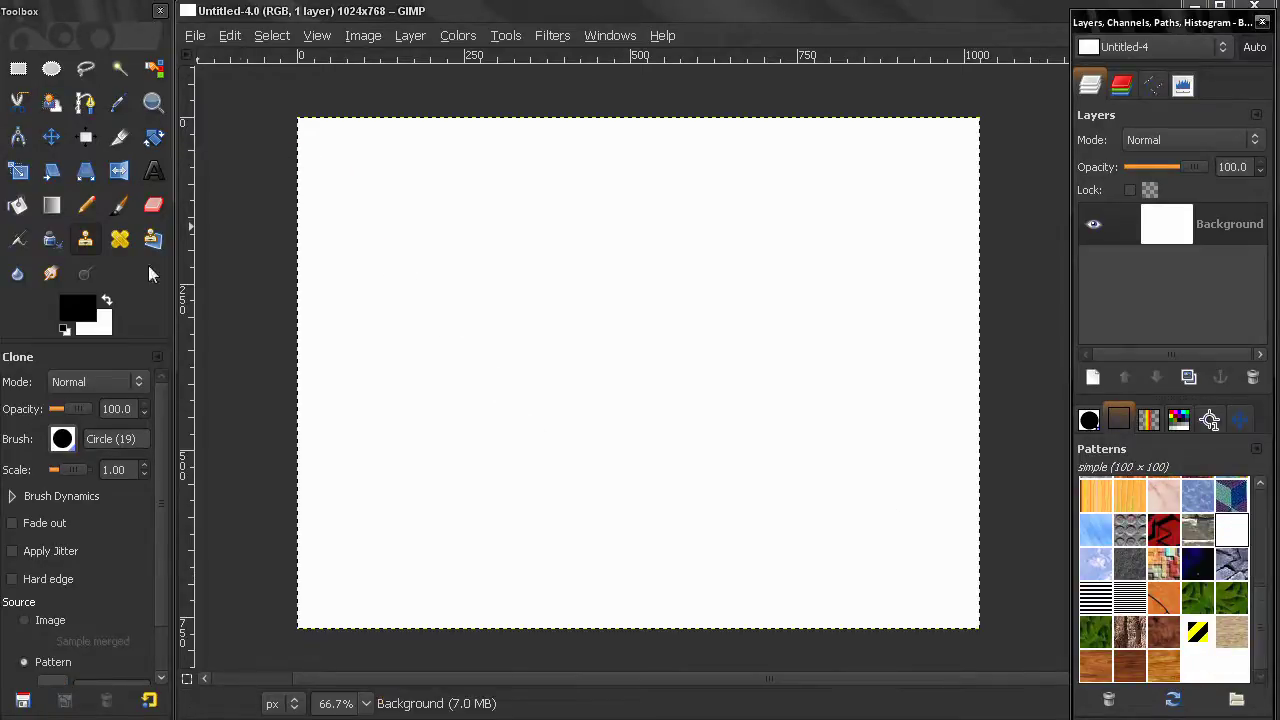
Set Clone scale to 10.00 and paint two strokes covering the canvas with the cross grid.
left_click_drag(81, 471, 100, 471)
mouse_move(312, 143)
left_mouse_down()
mouse_move(797, 146)
mouse_move(940, 245)
mouse_move(310, 272)
mouse_move(977, 378)
mouse_move(534, 429)
mouse_move(300, 488)
mouse_move(843, 494)
mouse_move(903, 589)
mouse_move(306, 609)
left_mouse_up()
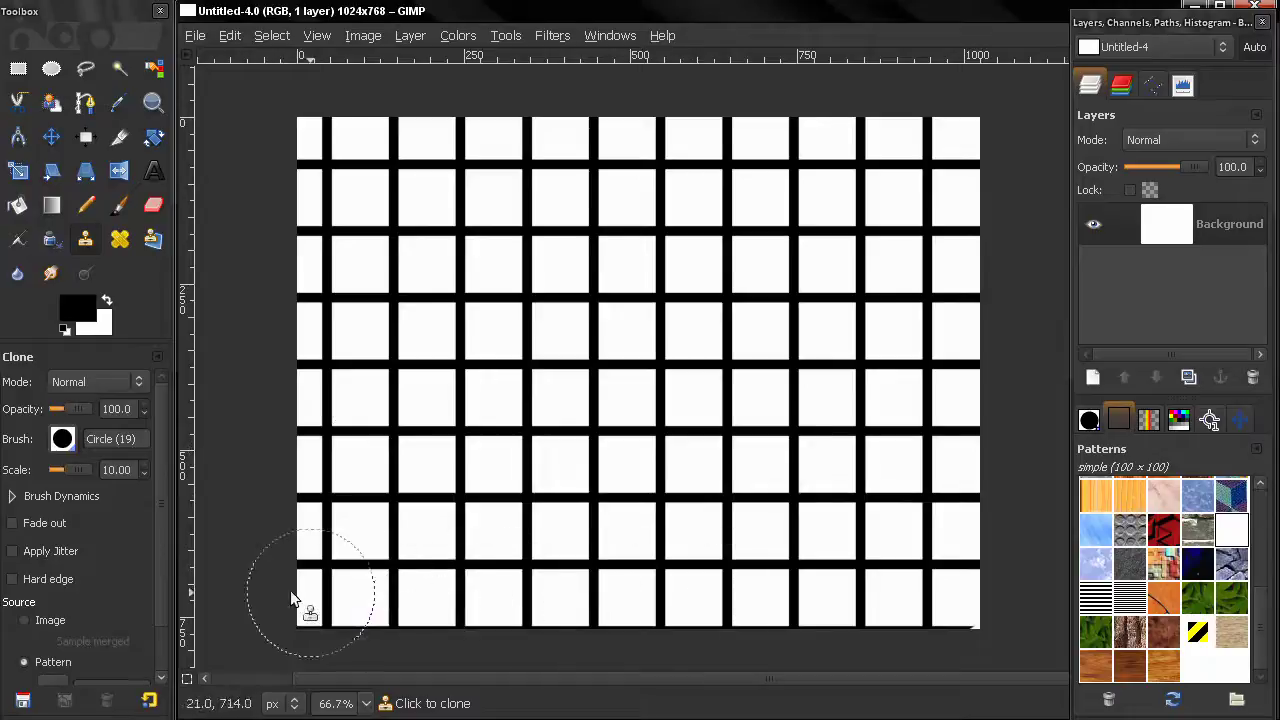
mouse_move(712, 597)
left_mouse_down()
mouse_move(1029, 600)
mouse_move(737, 129)
left_mouse_up()
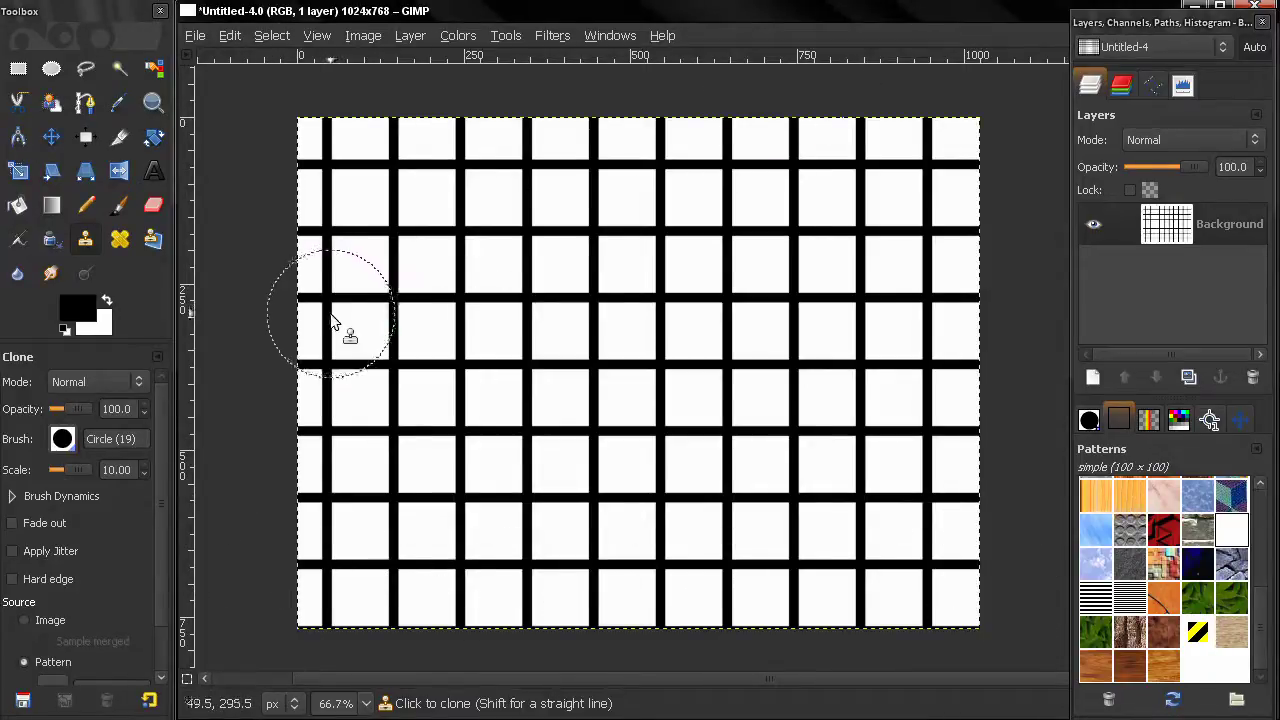